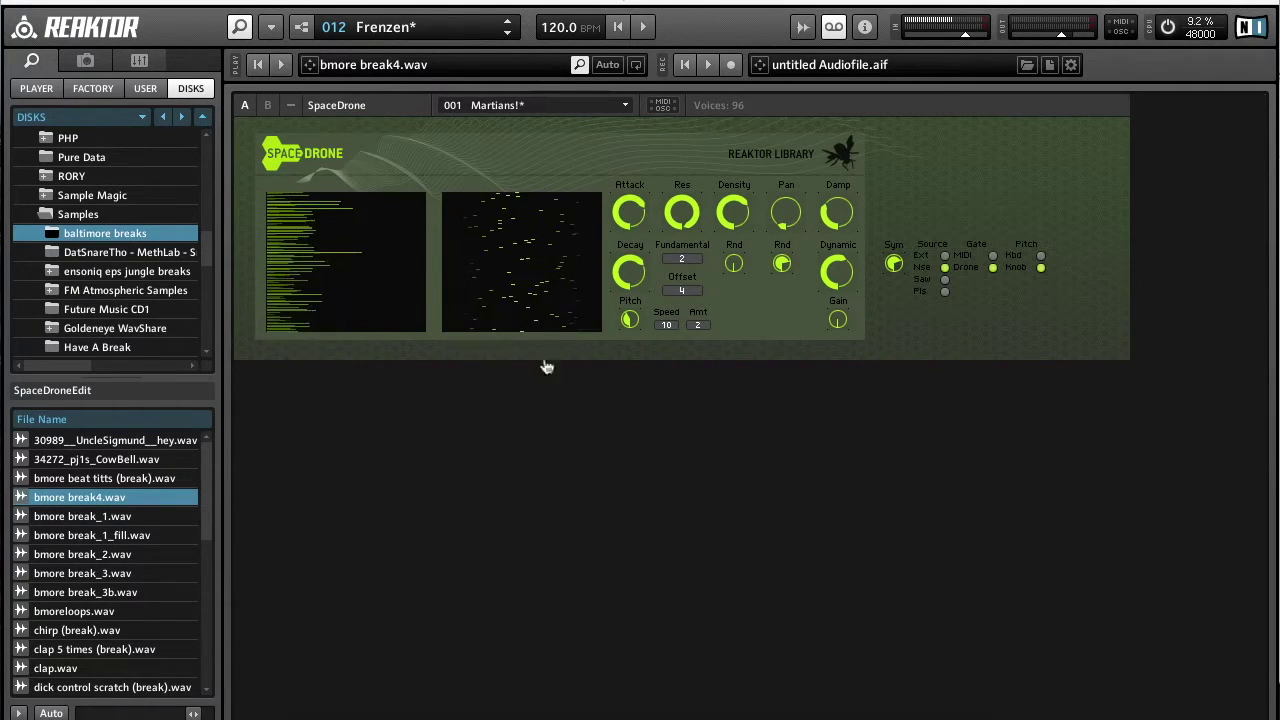
# Switch to the browser and skim the Reaktor's SpaceDrone article, from its signal-flow diagram to the list of four planned changes.
pyautogui.press('super+Tab')
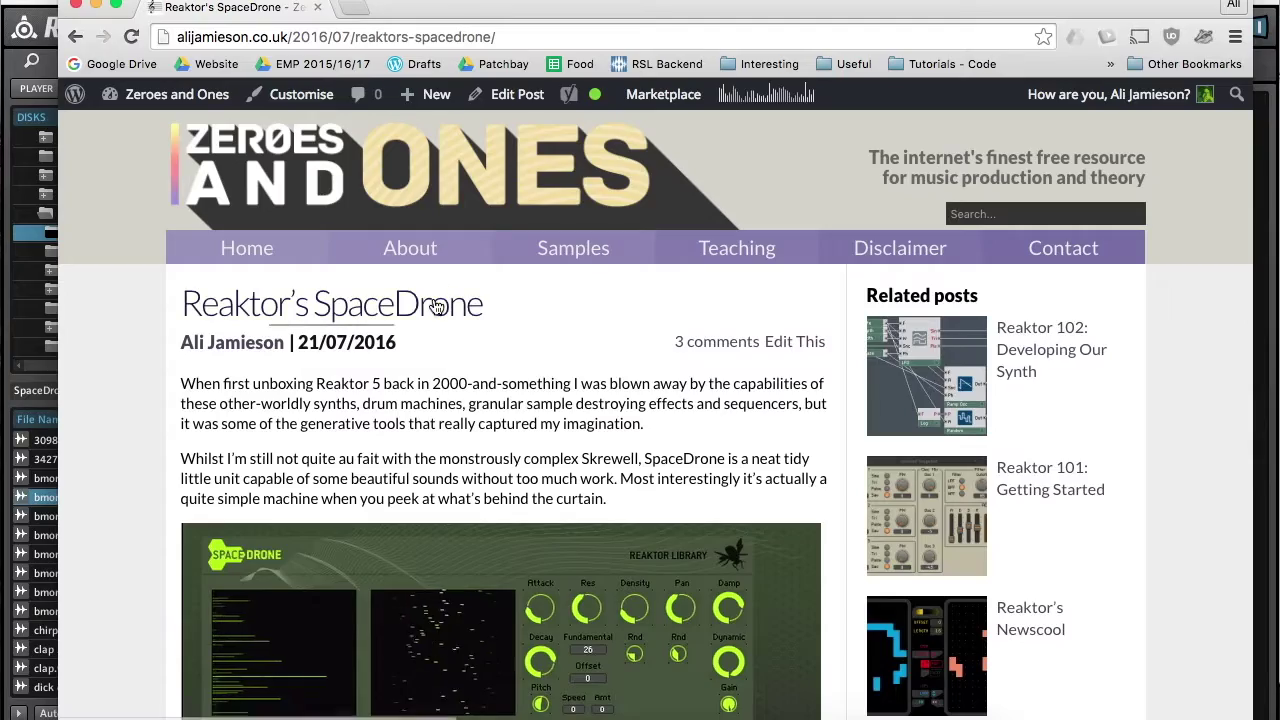
pyautogui.scroll(-20, 437, 307)
pyautogui.scroll(-20, 437, 307)
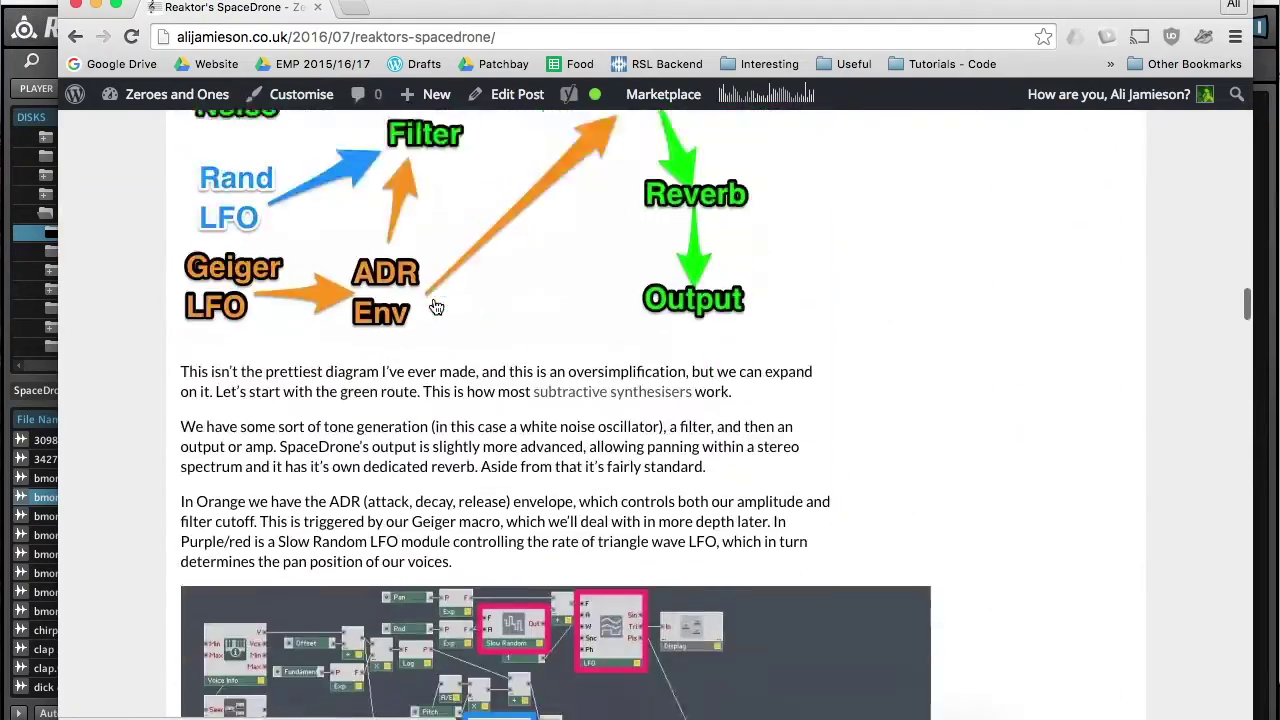
pyautogui.scroll(-20, 437, 307)
pyautogui.scroll(-20, 437, 307)
pyautogui.scroll(-20, 437, 307)
pyautogui.scroll(-20, 435, 305)
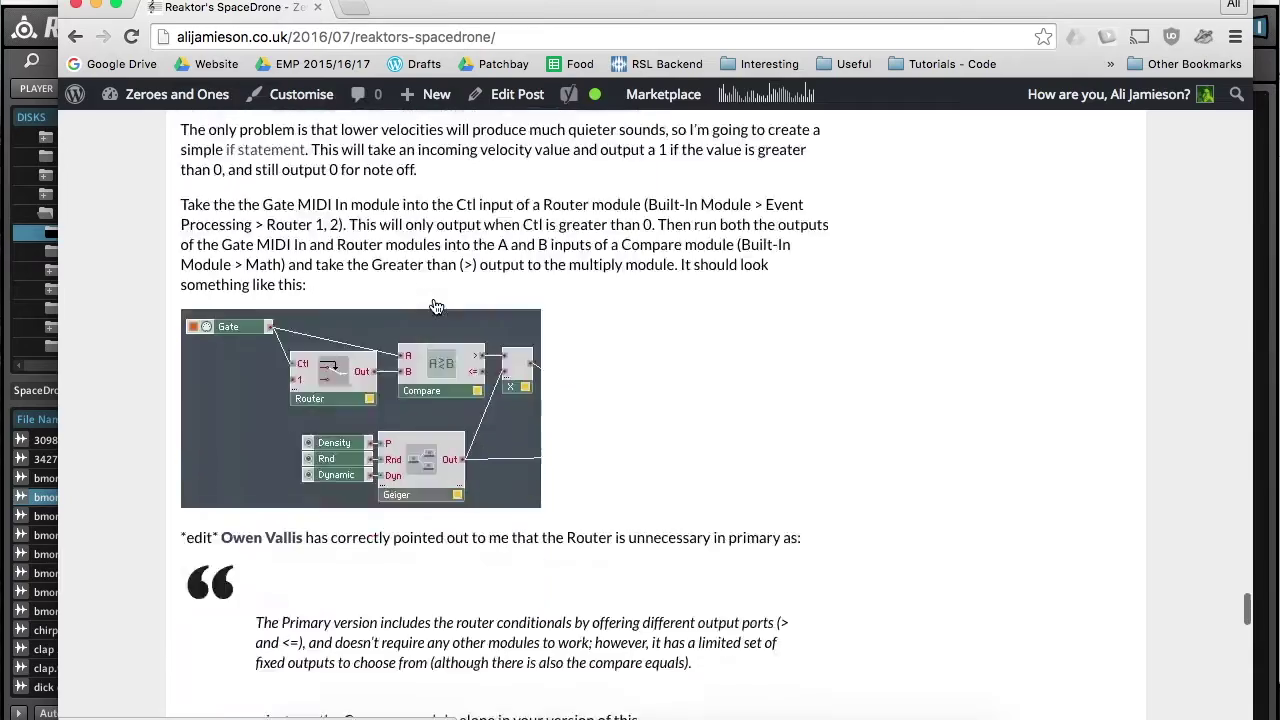
pyautogui.scroll(20, 435, 305)
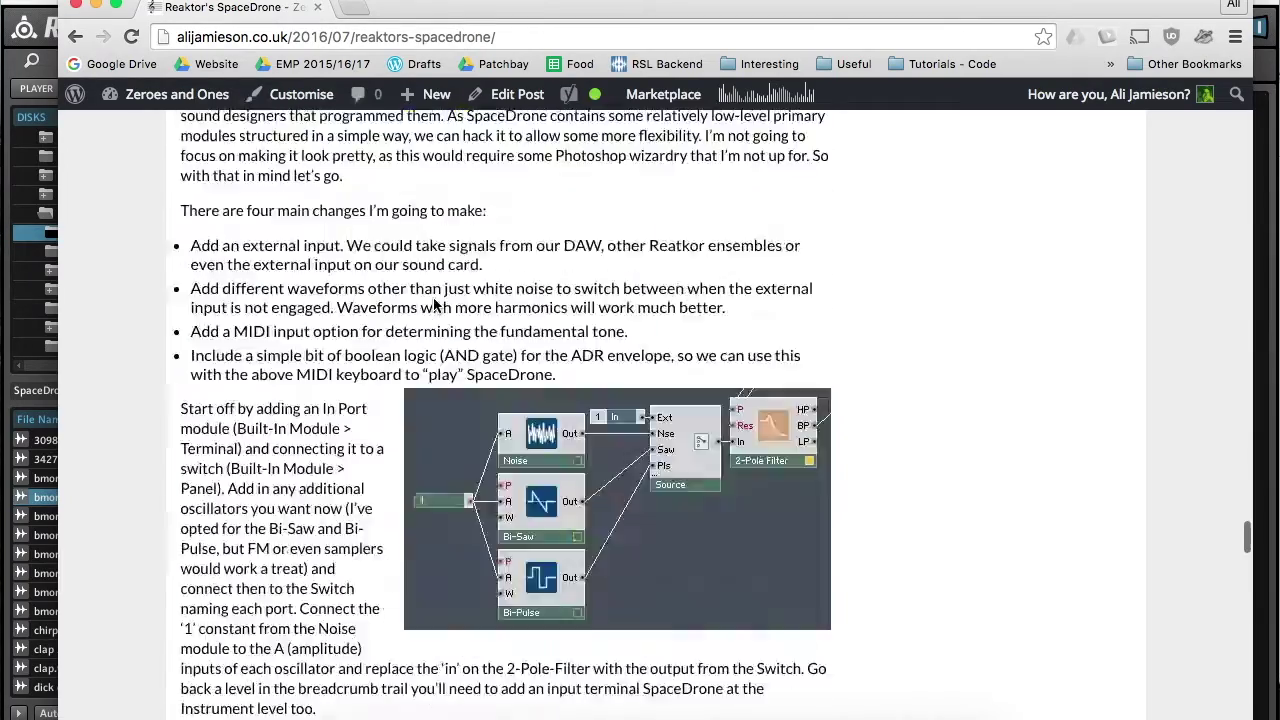
pyautogui.scroll(10, 437, 305)
# Switch back to Reaktor, raise SpaceDrone's Gain and Pan knobs, and adjust the Attack.
pyautogui.press('super+Tab')
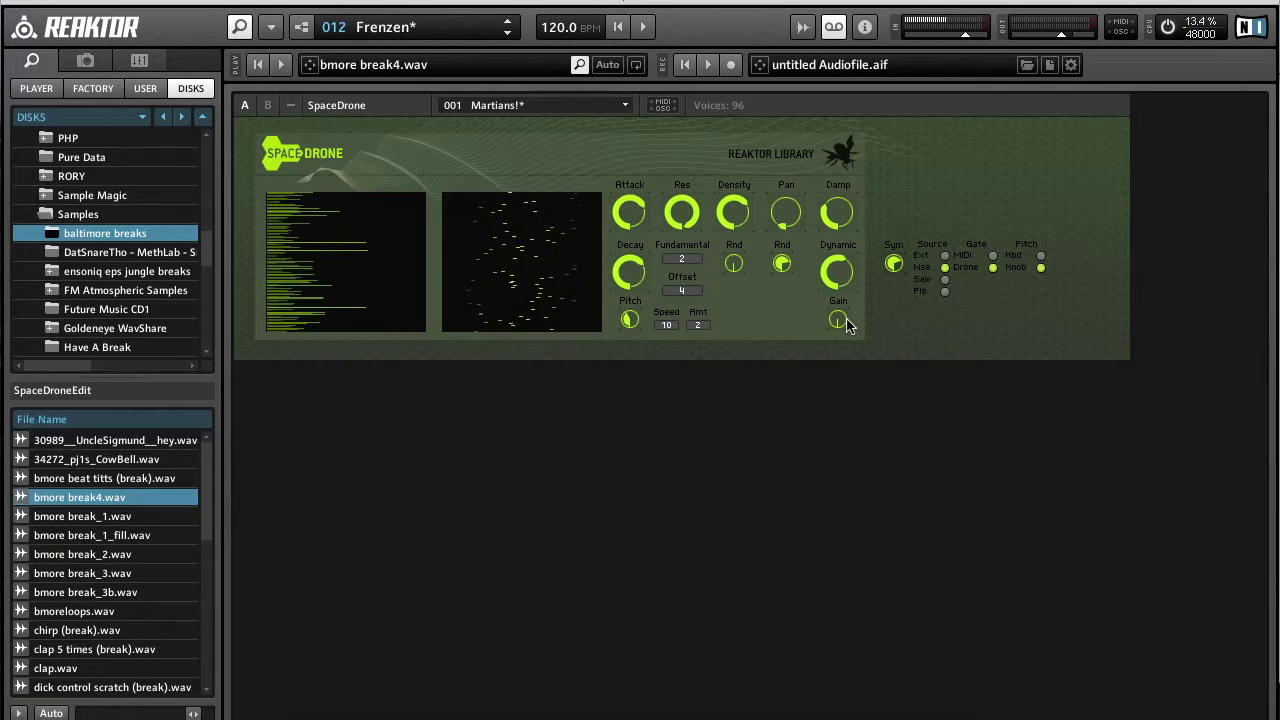
pyautogui.moveTo(842, 326); pyautogui.dragTo(828, 248)
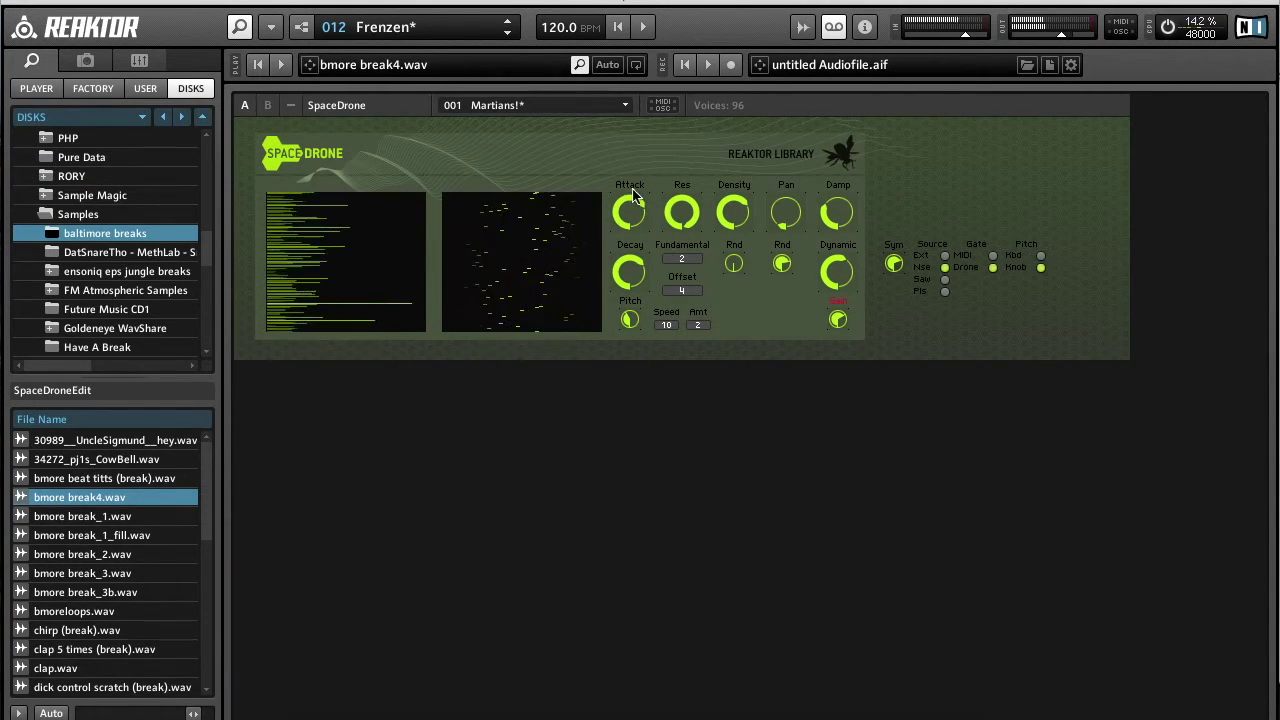
pyautogui.moveTo(628, 215)
pyautogui.mouseDown()
pyautogui.moveTo(630, 268)
pyautogui.moveTo(610, 218)
pyautogui.mouseUp()
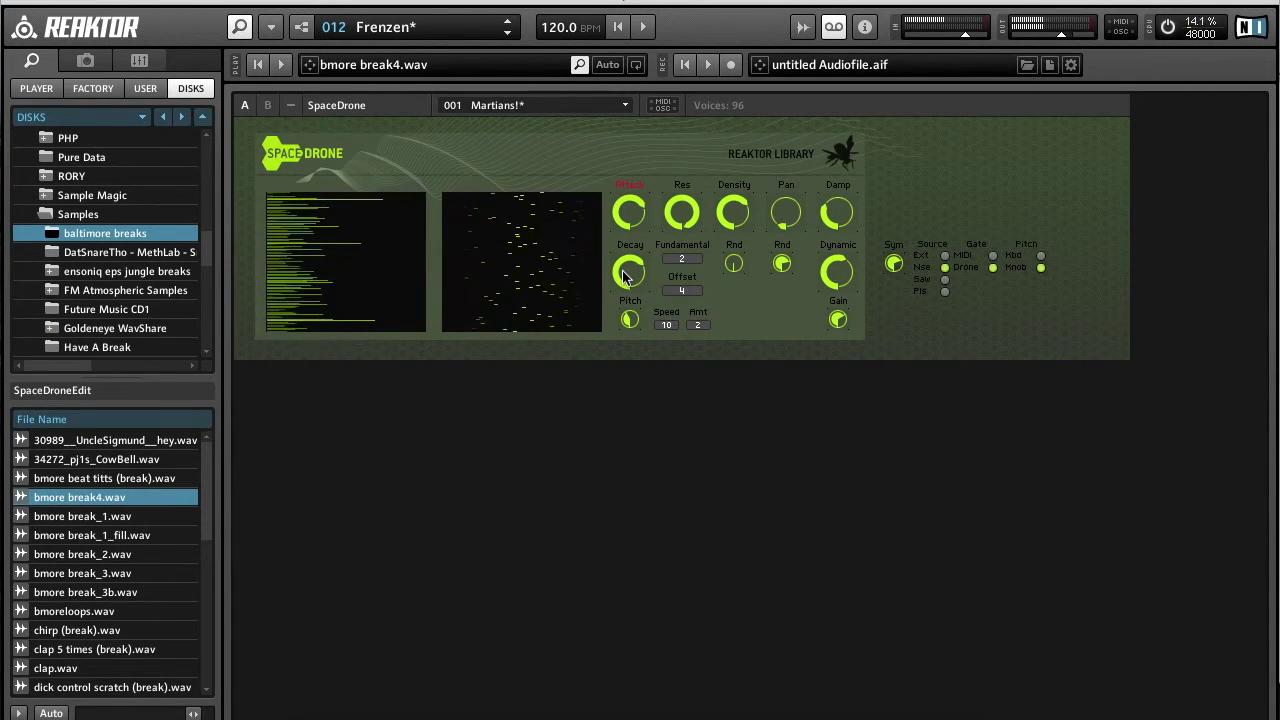
pyautogui.moveTo(790, 218); pyautogui.dragTo(790, 124)
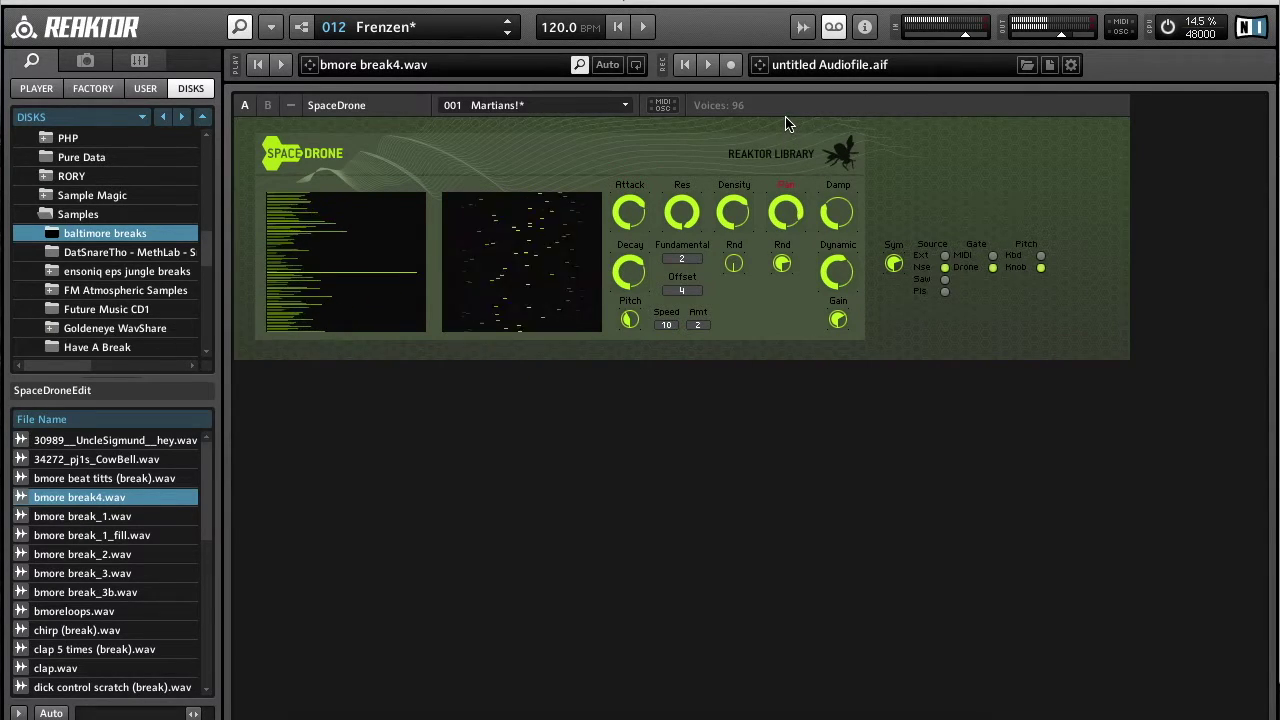
# Review the reverb controls in SpaceDrone's B panel view and return to the A view.
pyautogui.click(267, 105)
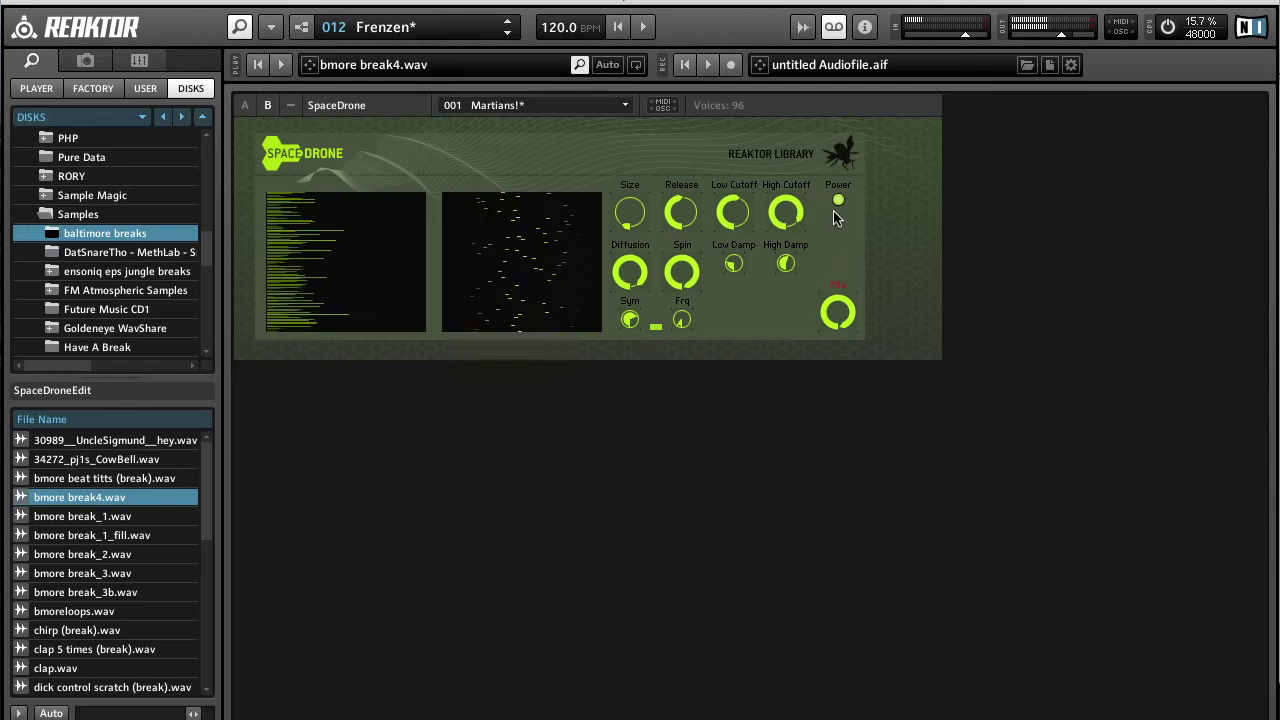
pyautogui.click(243, 105)
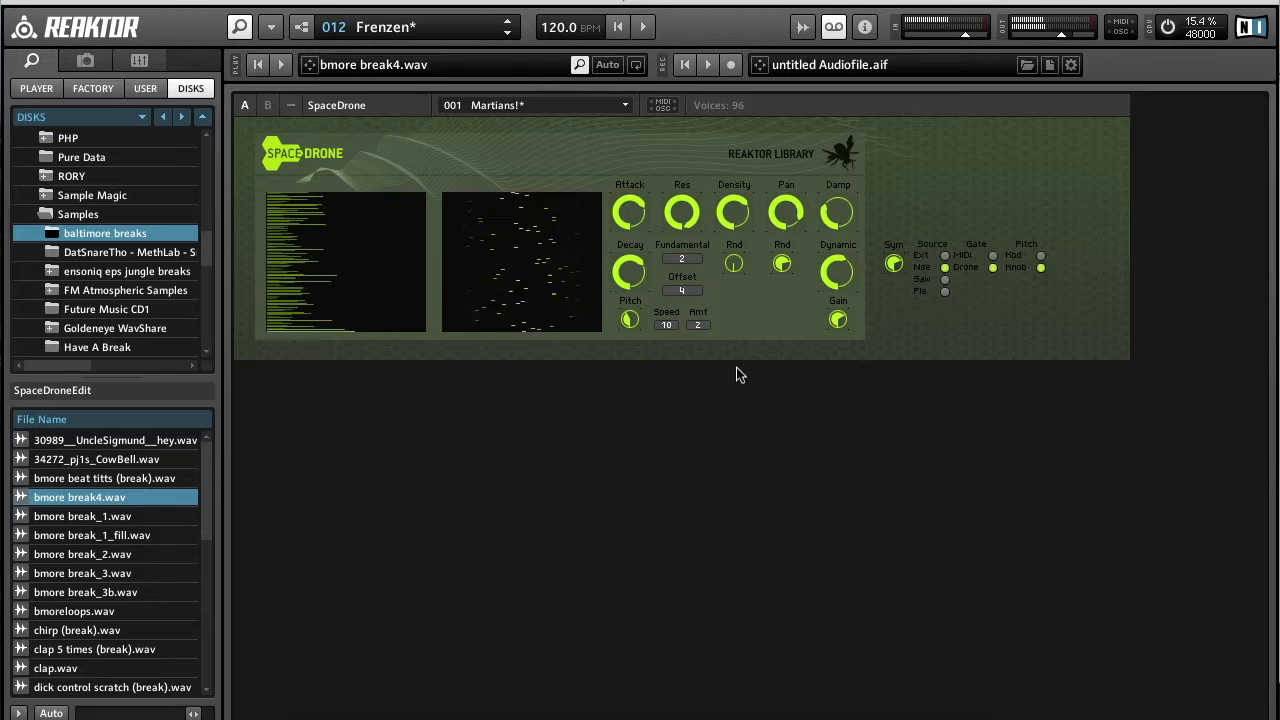
# Show SpaceDrone's structure, enlarge it over the panel area, and examine its modules from the Gate input to the Stereo Mixer.
pyautogui.click(301, 27)
pyautogui.moveTo(520, 343); pyautogui.dragTo(509, 167)
pyautogui.hscroll(5, 502, 336)
pyautogui.scroll(-2, 502, 336)
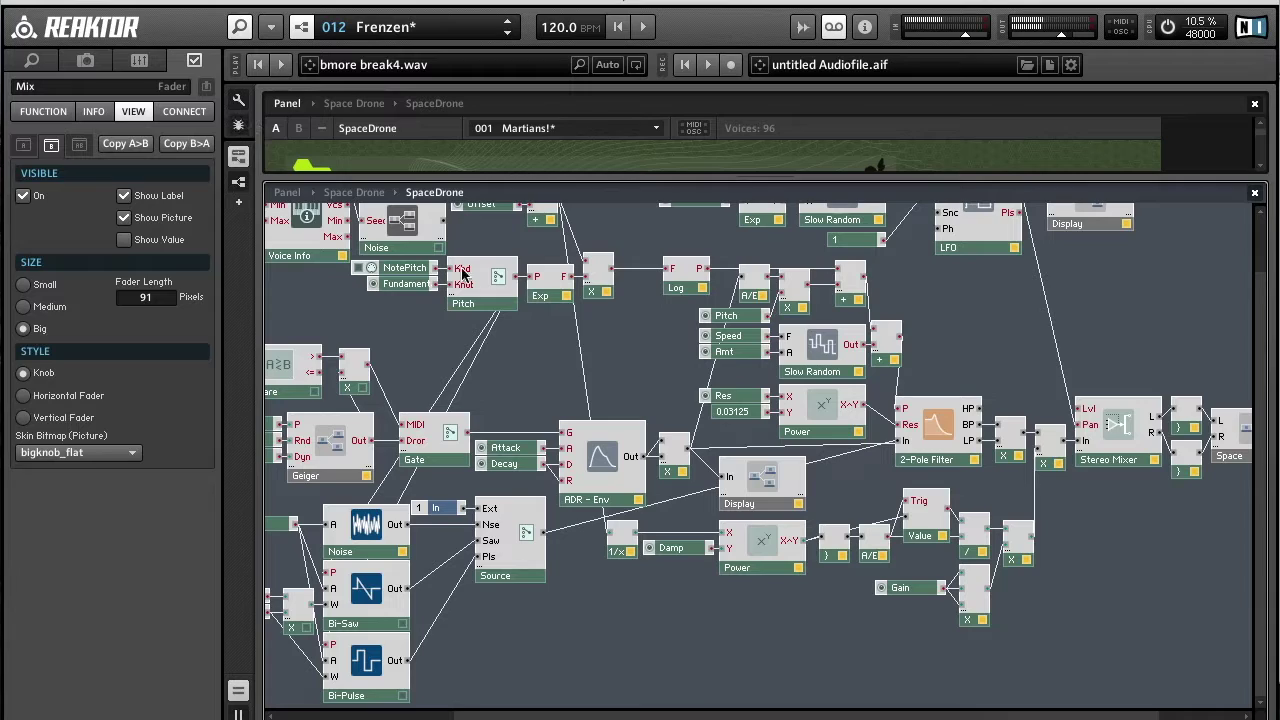
pyautogui.scroll(2, 704, 380)
pyautogui.hscroll(1, 704, 380)
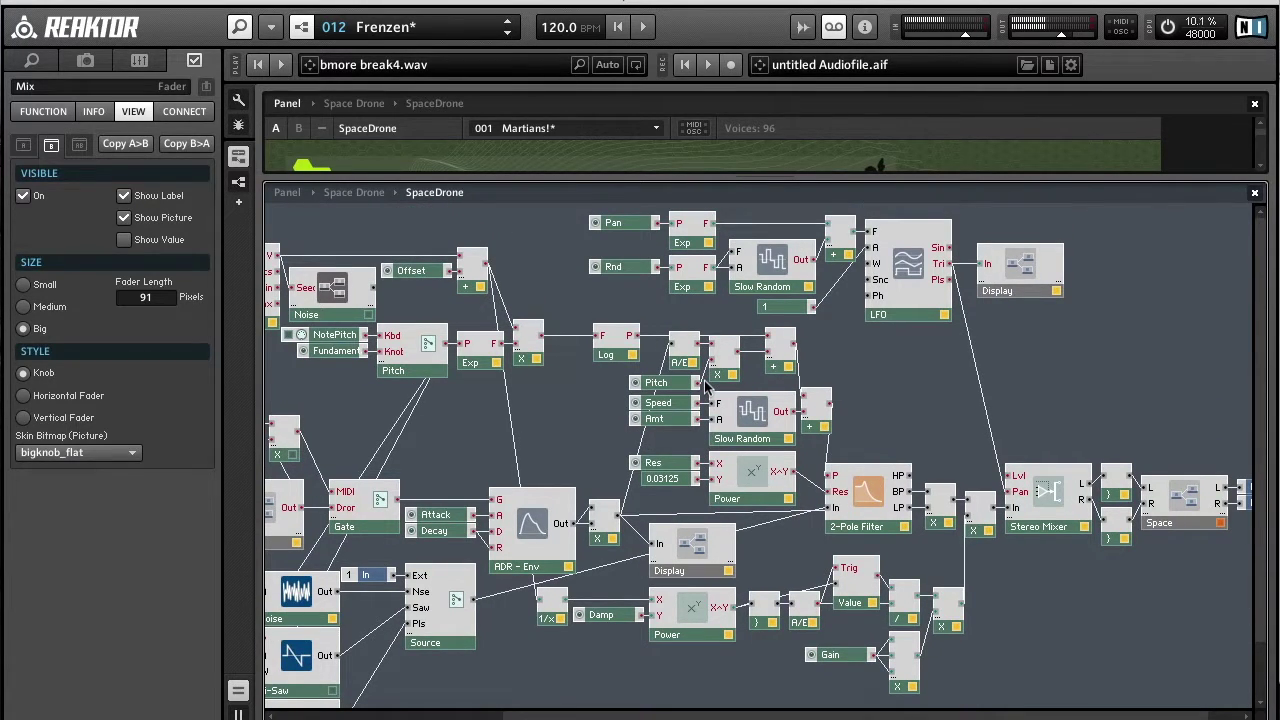
pyautogui.hscroll(-6, 704, 380)
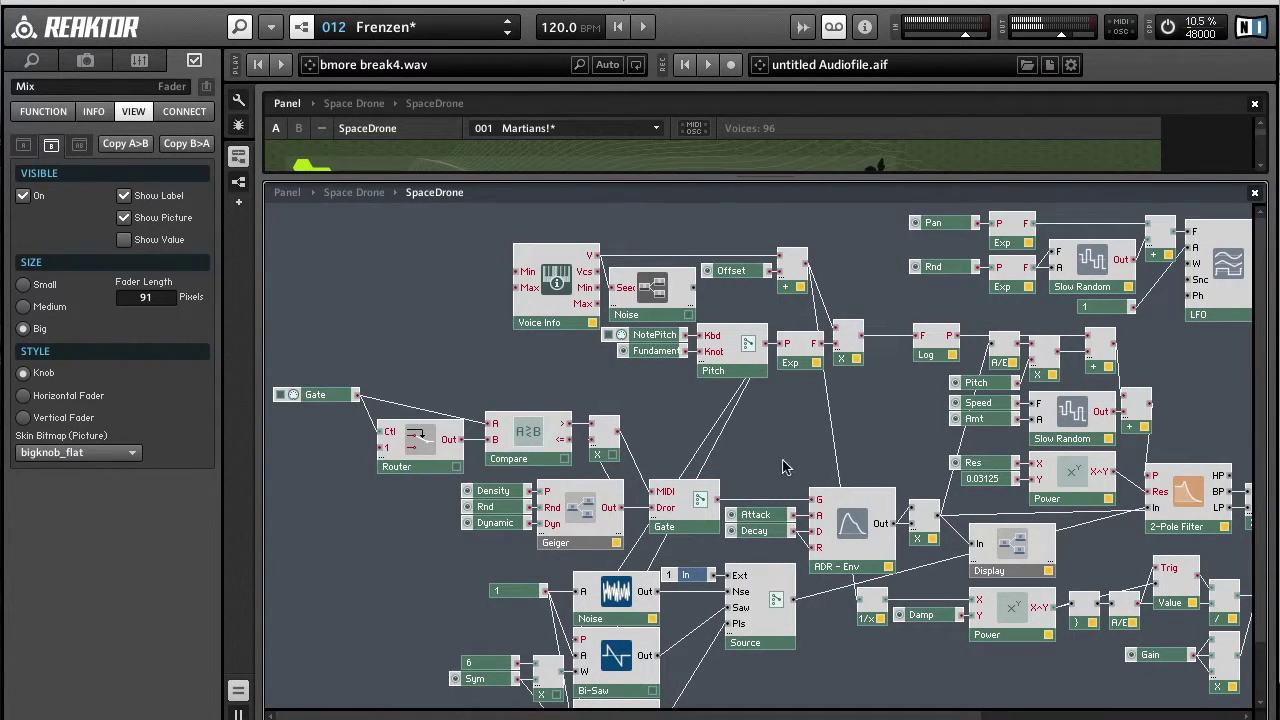
pyautogui.scroll(-1, 775, 460)
pyautogui.hscroll(2, 770, 458)
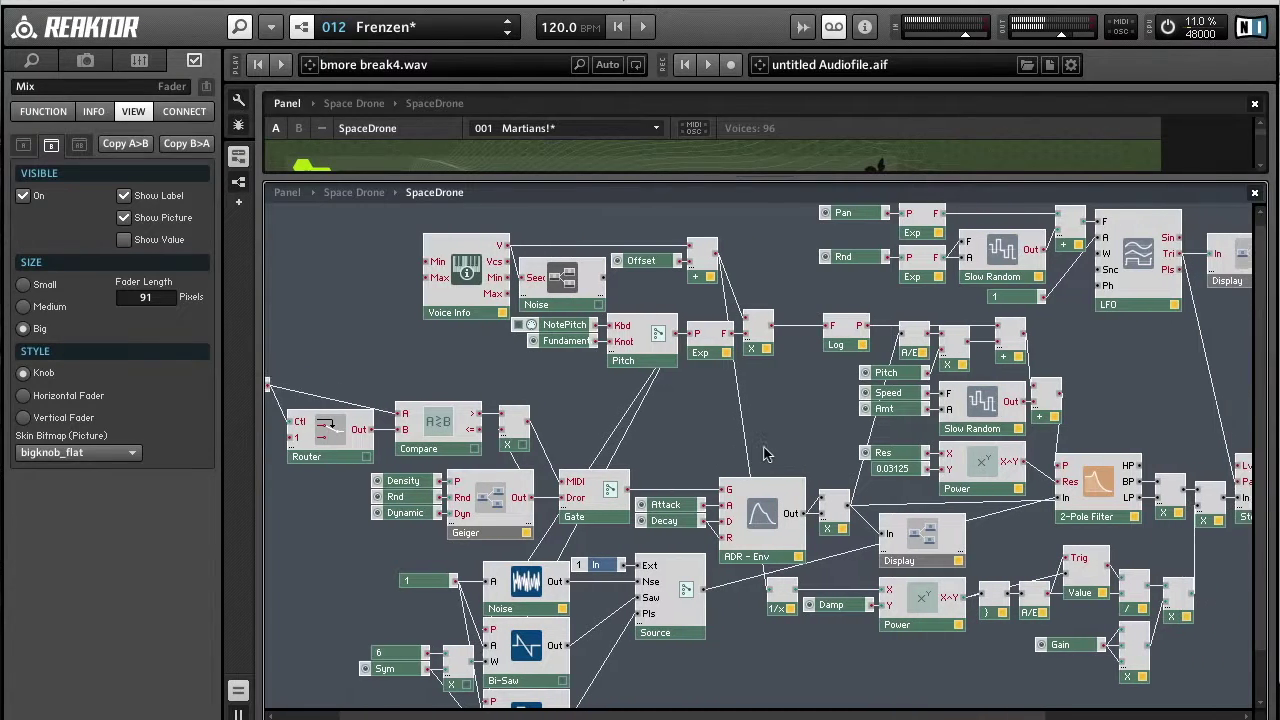
pyautogui.hscroll(1, 765, 455)
pyautogui.hscroll(3, 765, 455)
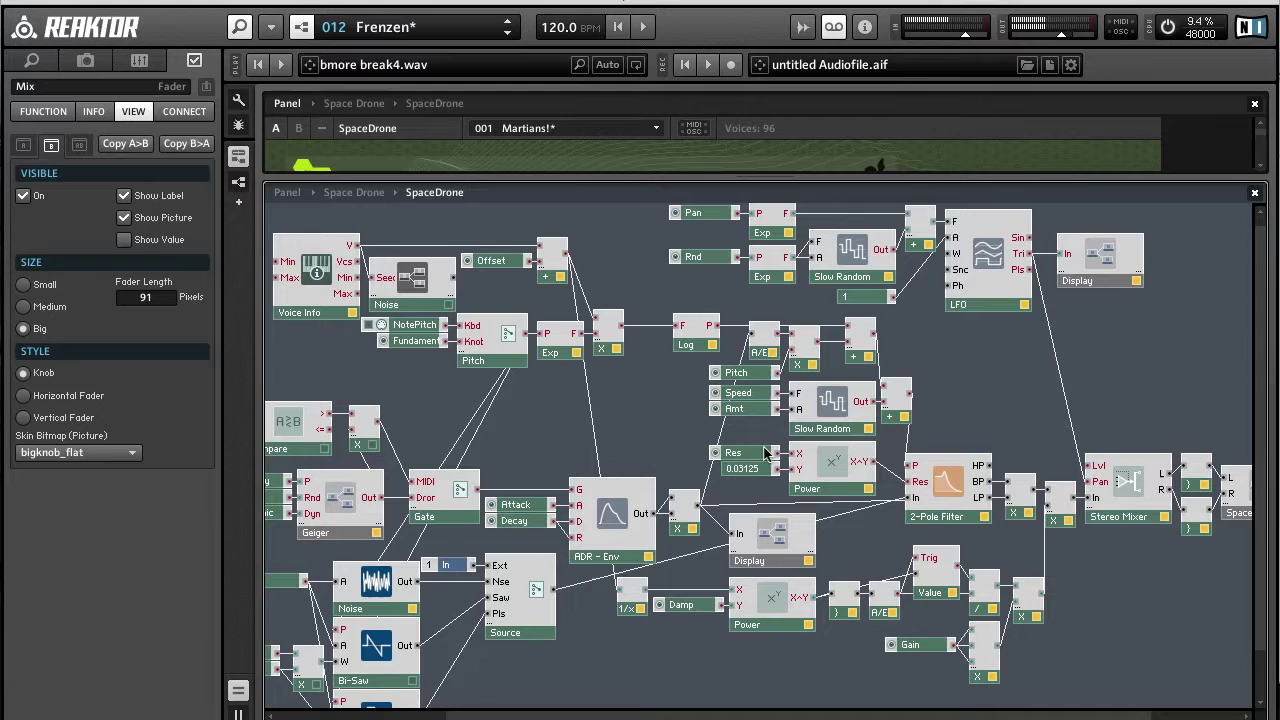
# Enlarge the panel area, set Fundamental to 23 and Offset to 0, centre Pitch, turn Attack to minimum and adjust Decay.
pyautogui.moveTo(677, 174); pyautogui.dragTo(679, 425)
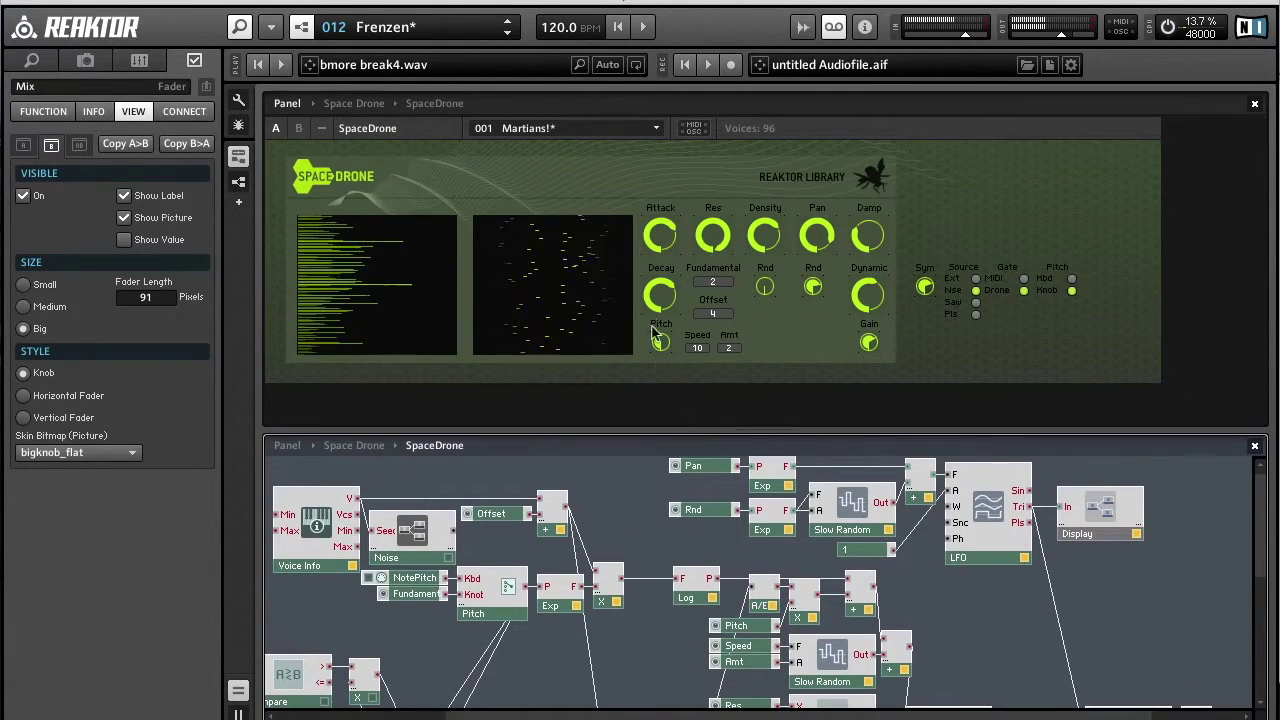
pyautogui.click(722, 283)
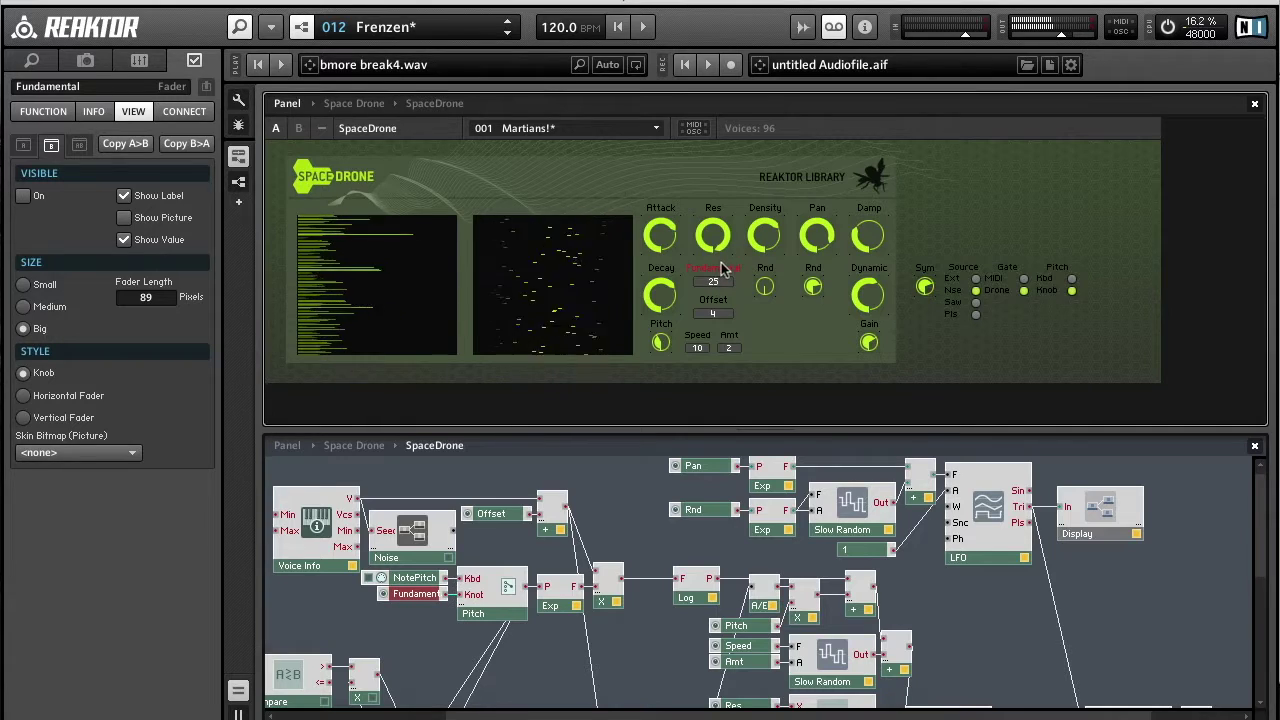
pyautogui.click(722, 318)
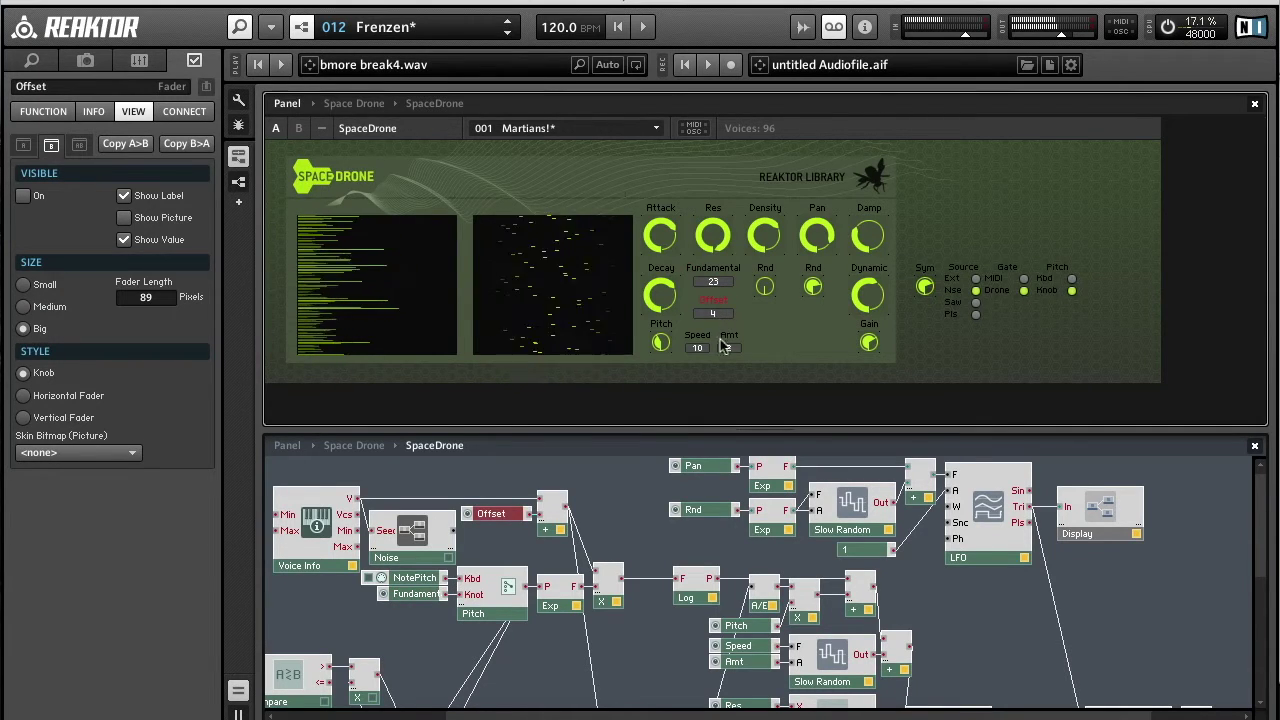
pyautogui.click(668, 343)
pyautogui.click(666, 236)
pyautogui.click(668, 300)
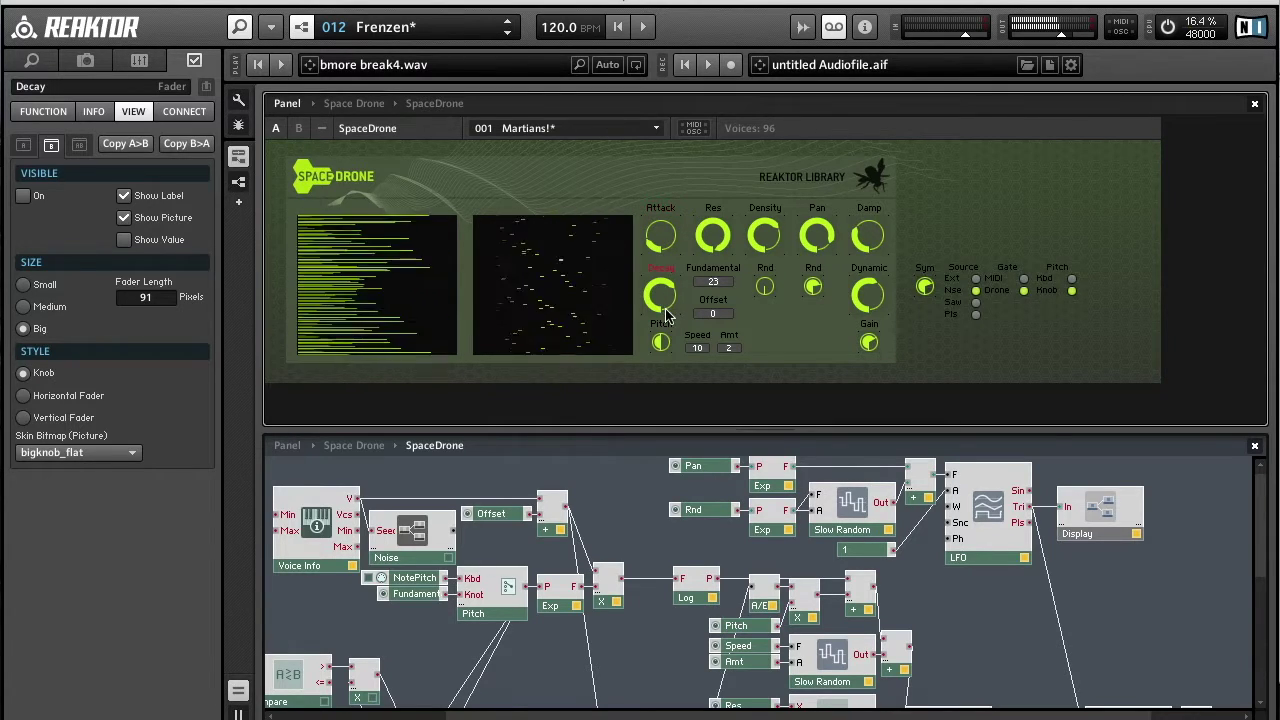
# Raise SpaceDrone's Damp, adjust Gain and Res, and set Speed to 0.
pyautogui.click(868, 232)
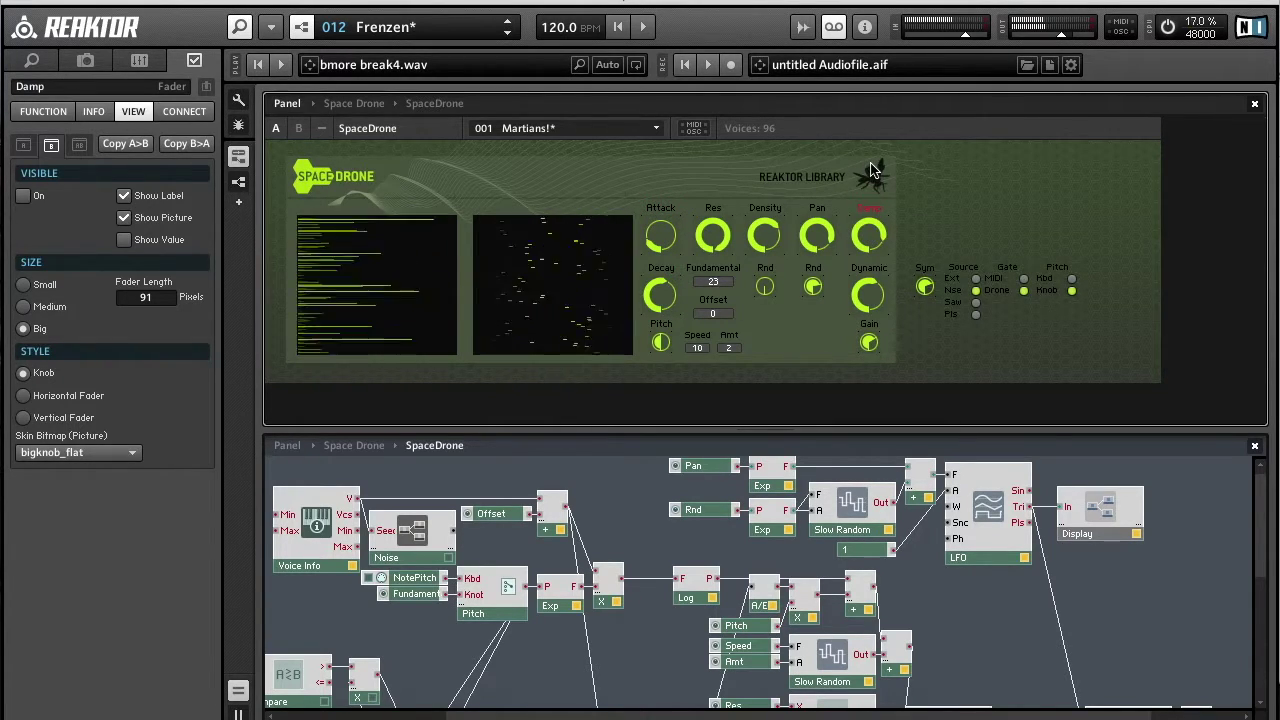
pyautogui.click(869, 344)
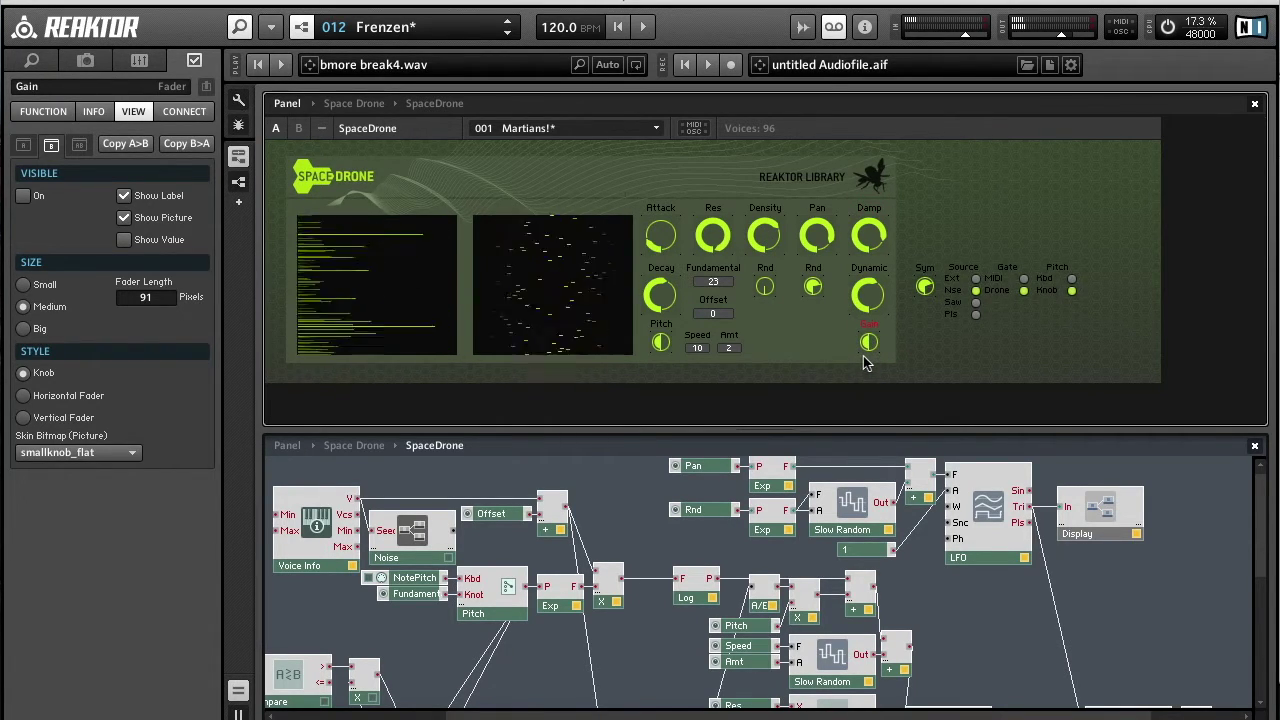
pyautogui.click(715, 236)
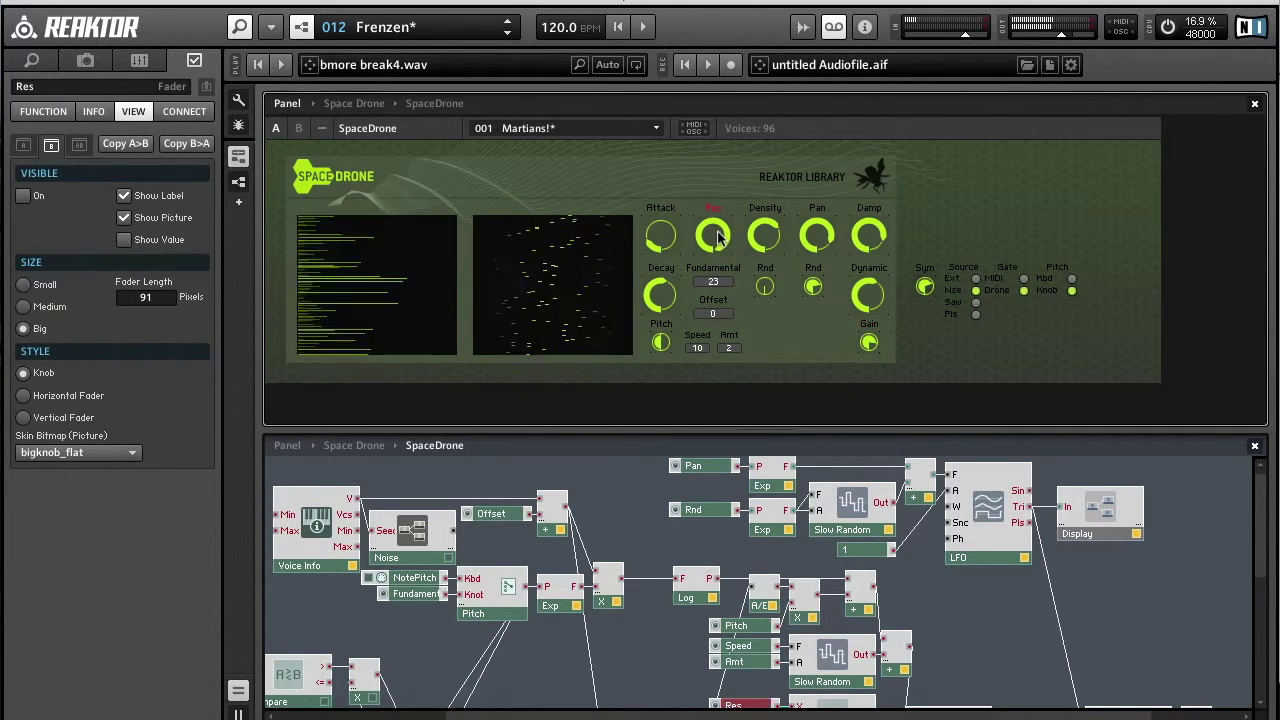
pyautogui.click(700, 348)
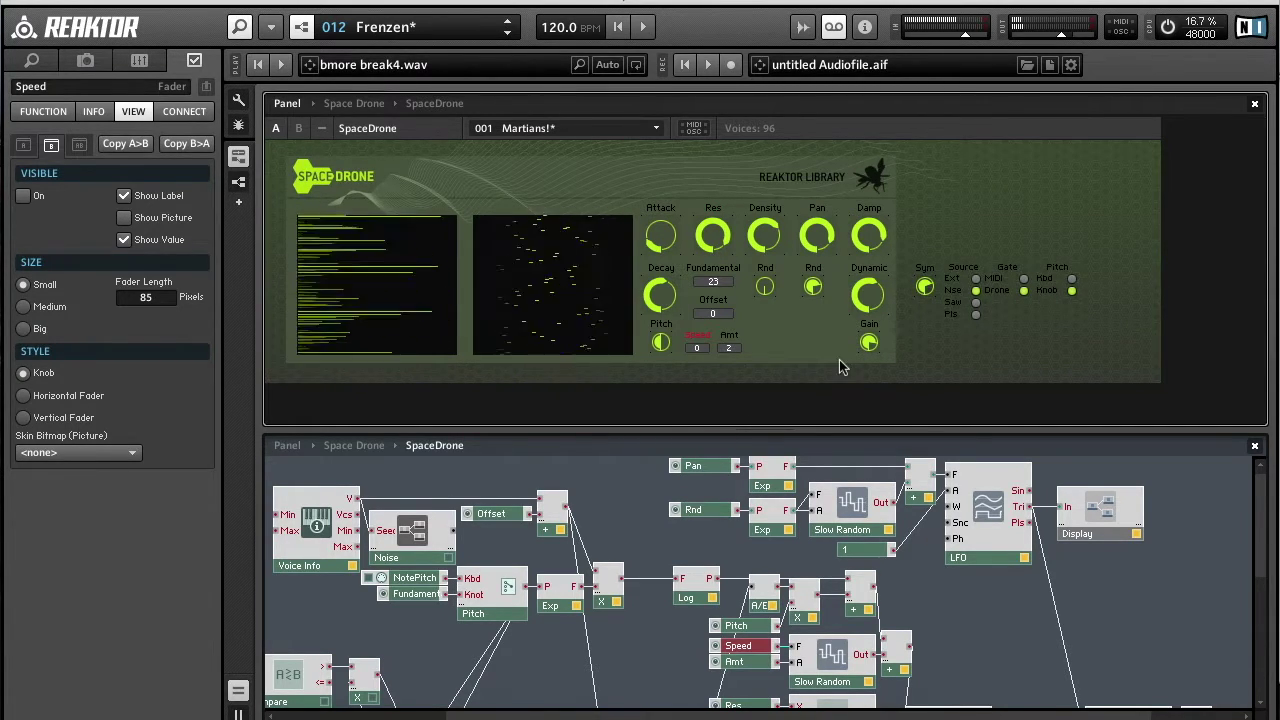
# Enlarge the structure area and trace the signal path from the Noise oscillator to the 2-Pole Filter.
pyautogui.moveTo(723, 431); pyautogui.dragTo(721, 133)
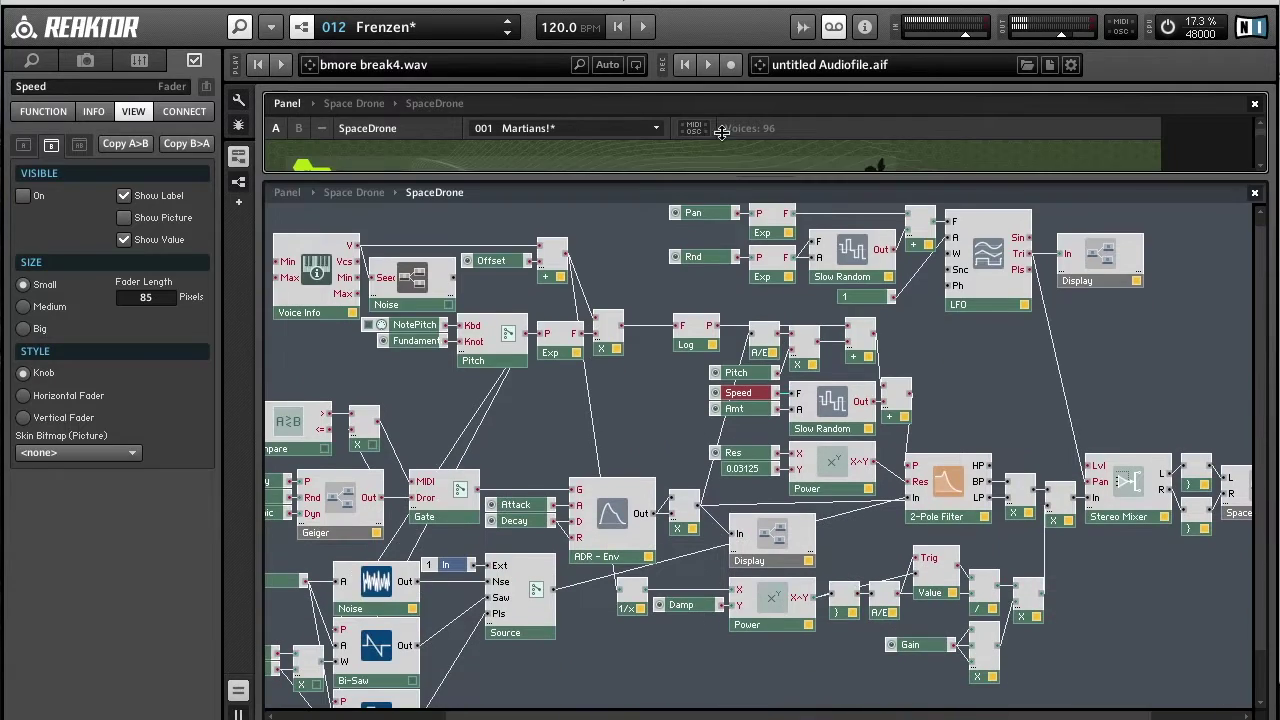
pyautogui.click(370, 595)
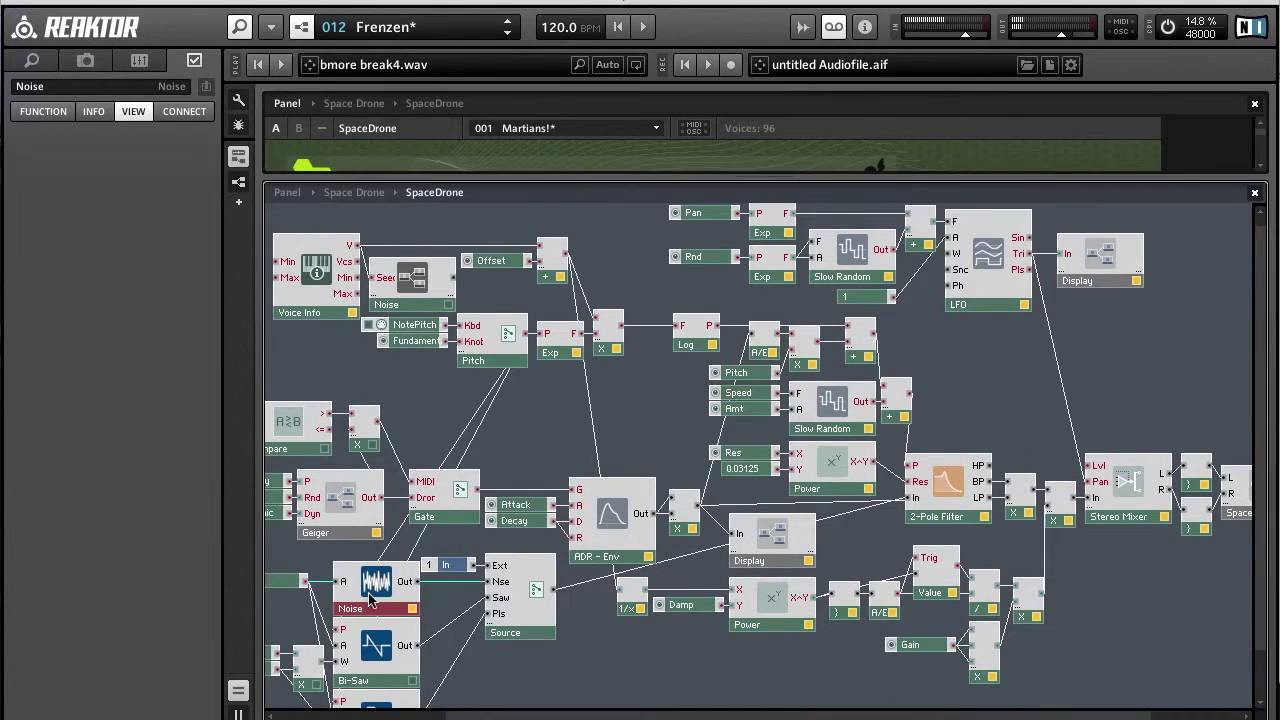
pyautogui.click(947, 492)
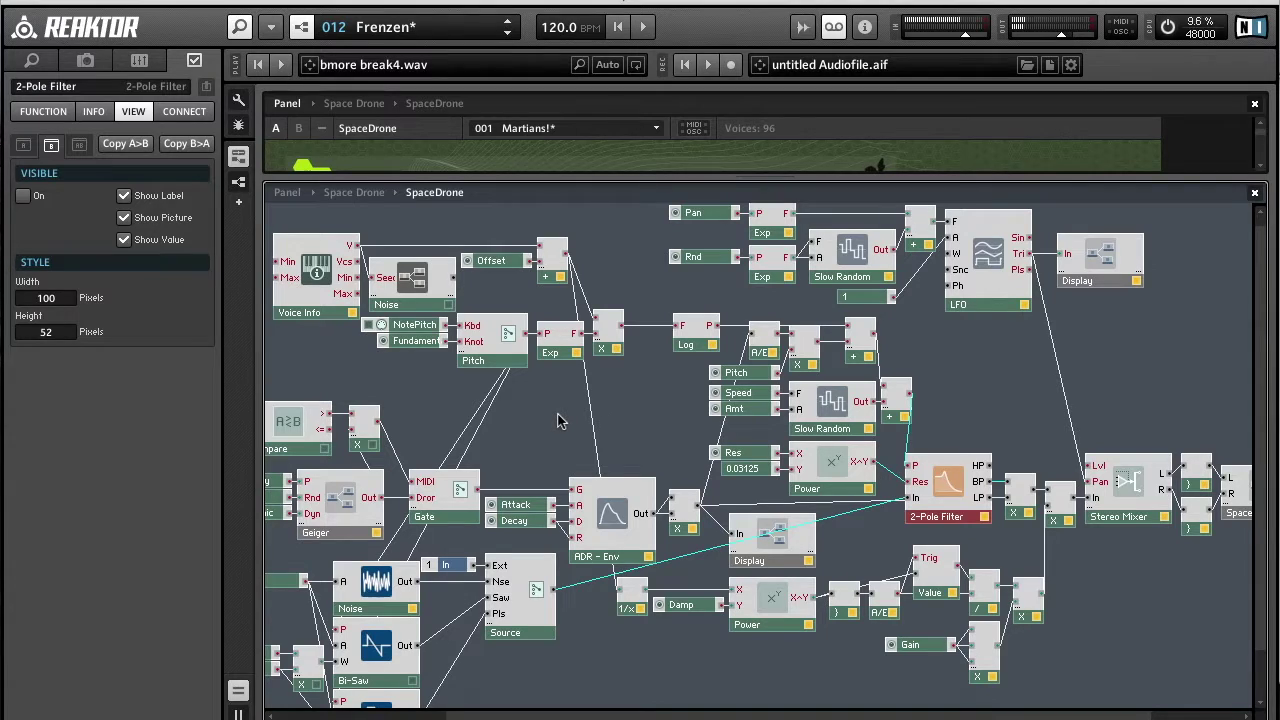
# Inspect the Geiger macro with its Density, Rnd and Dynamic controls, opening its structure and returning to SpaceDrone's.
pyautogui.hscroll(-5, 558, 414)
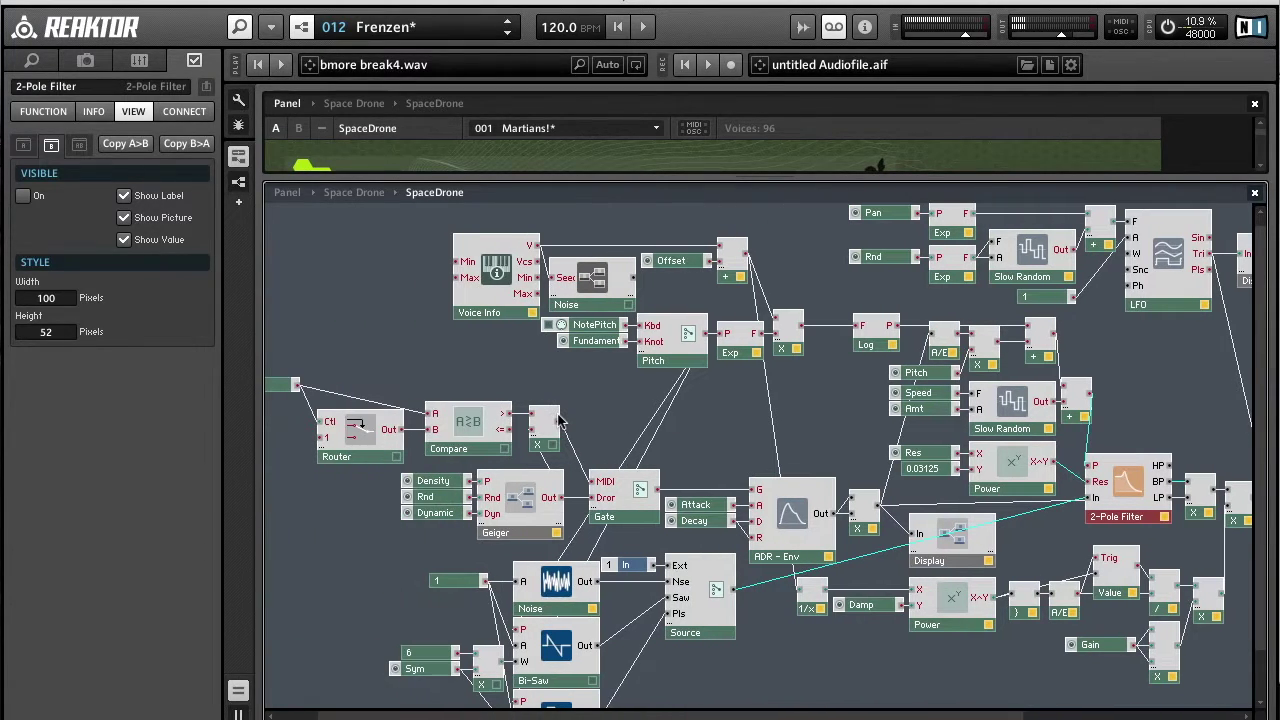
pyautogui.moveTo(391, 478); pyautogui.dragTo(524, 536)
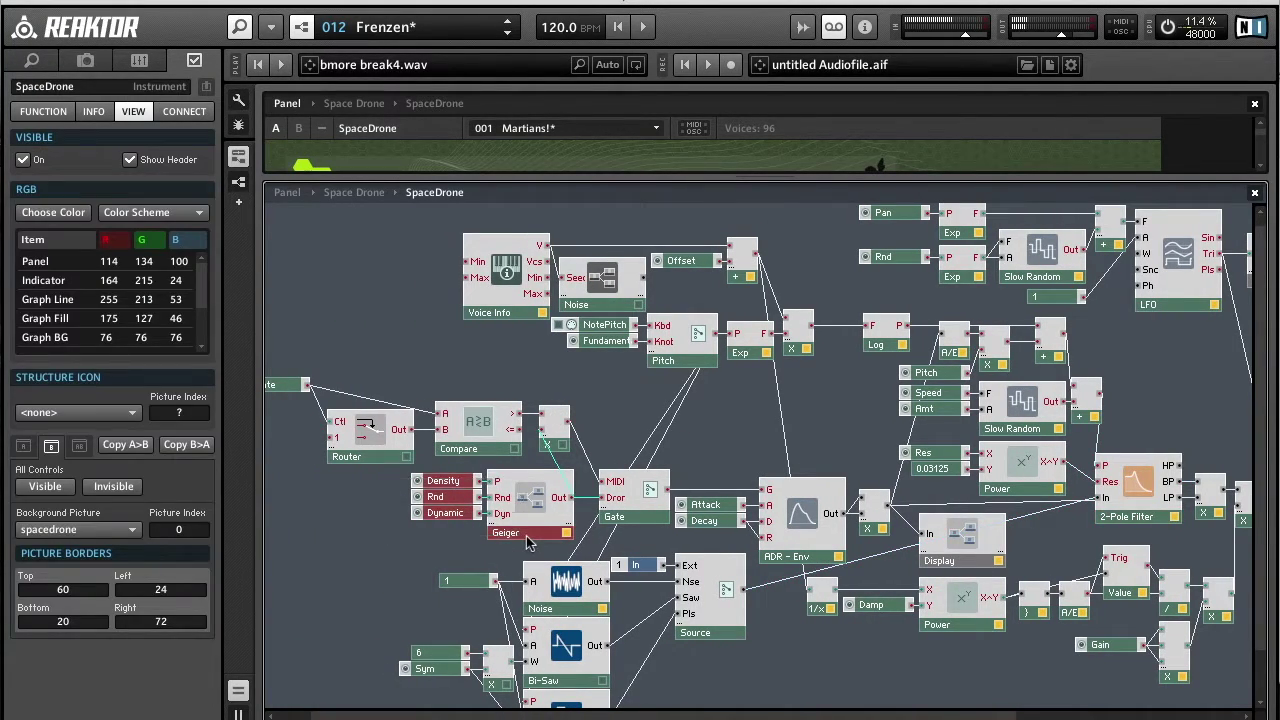
pyautogui.click(525, 495)
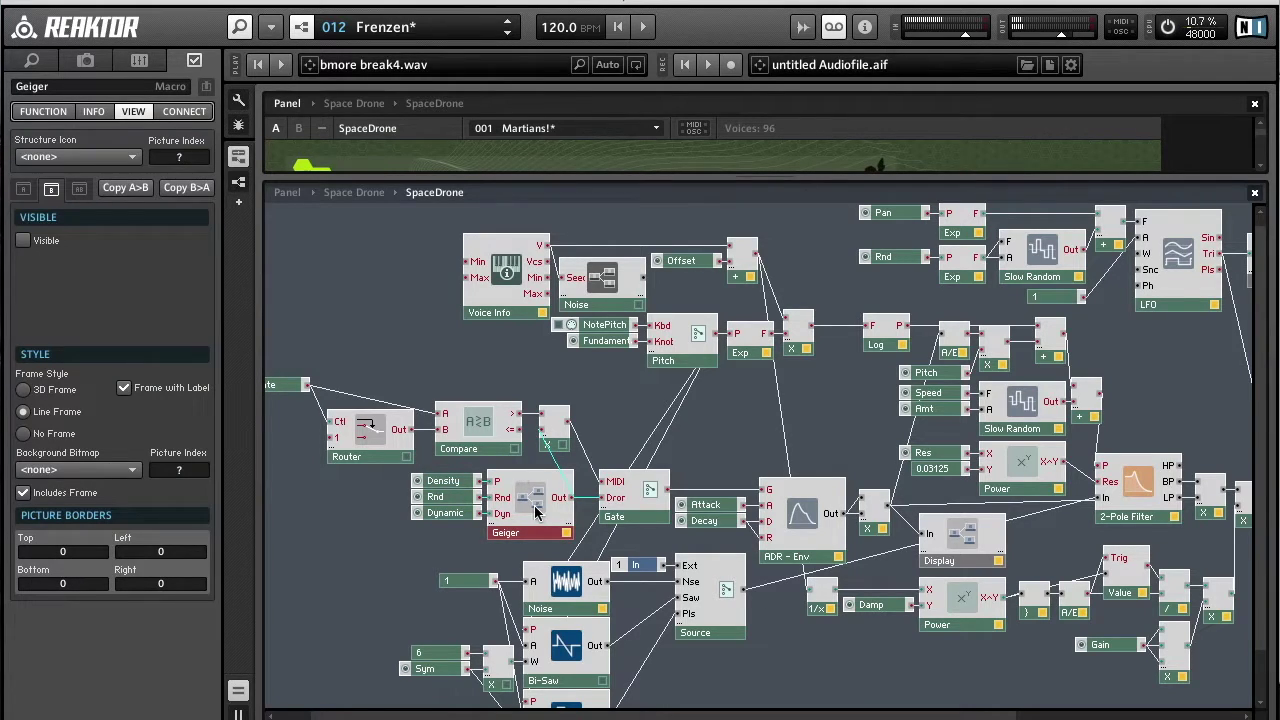
pyautogui.doubleClick(534, 513)
pyautogui.doubleClick(507, 485)
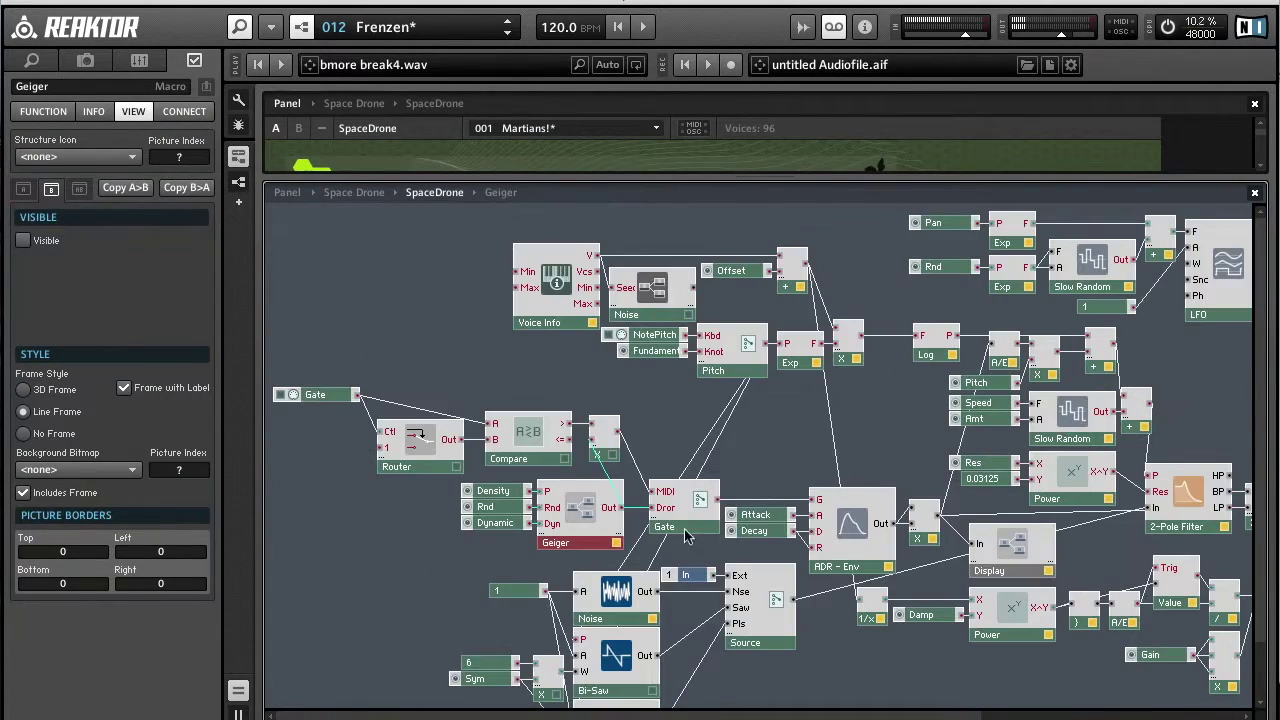
# Examine the connections of the ADR-Env module, the two Display macros and the LFO that drives the Stereo Mixer's pan.
pyautogui.click(855, 521)
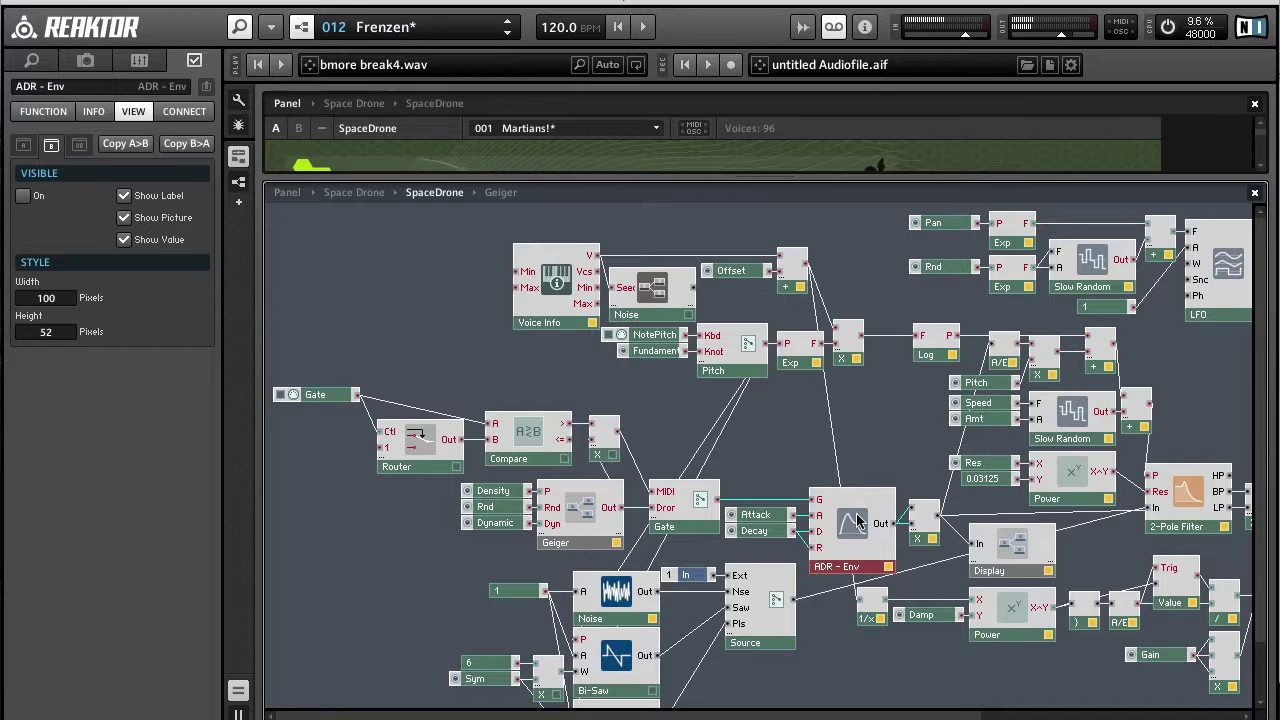
pyautogui.hscroll(5, 855, 521)
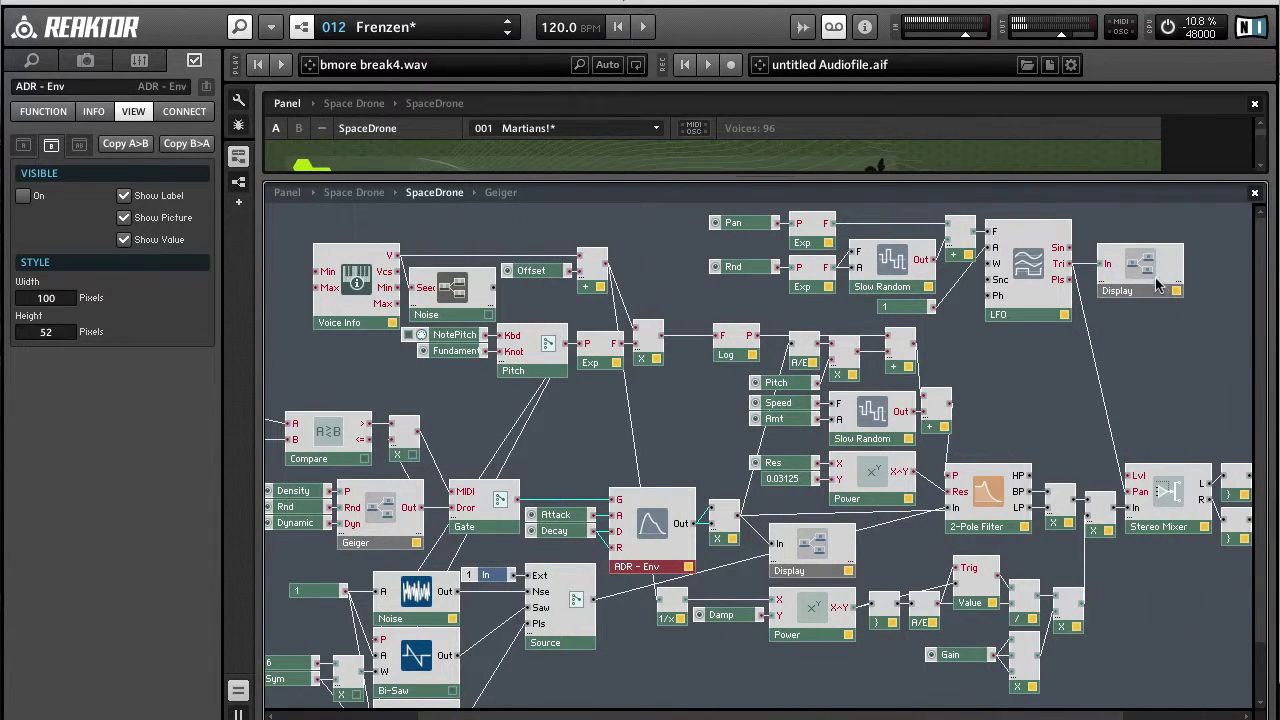
pyautogui.click(1160, 288)
pyautogui.hscroll(2, 1148, 352)
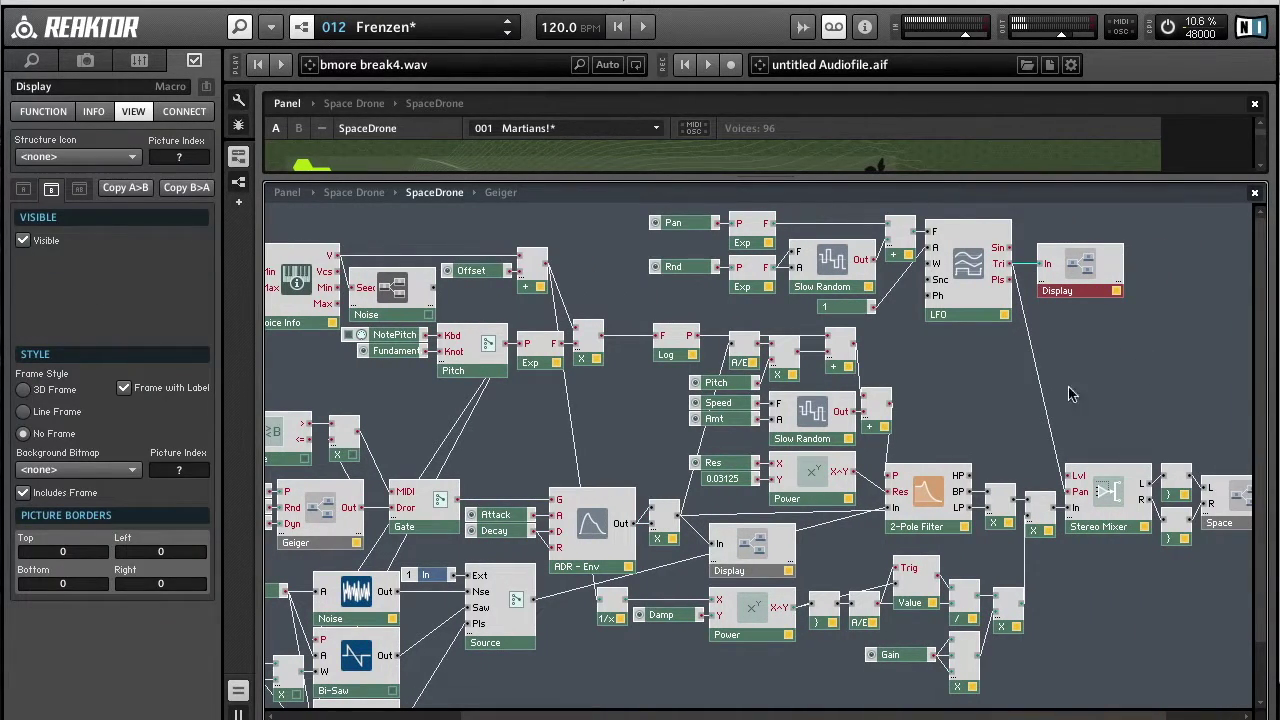
pyautogui.click(764, 550)
pyautogui.click(958, 412)
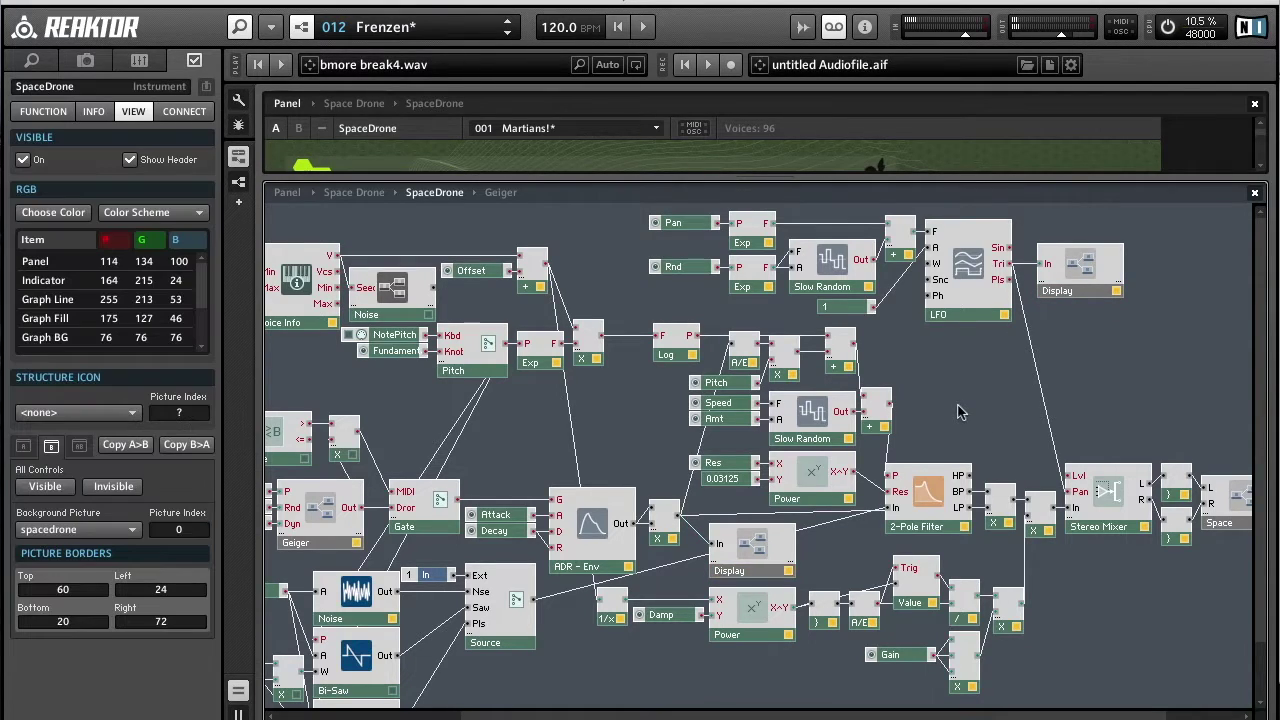
pyautogui.click(979, 279)
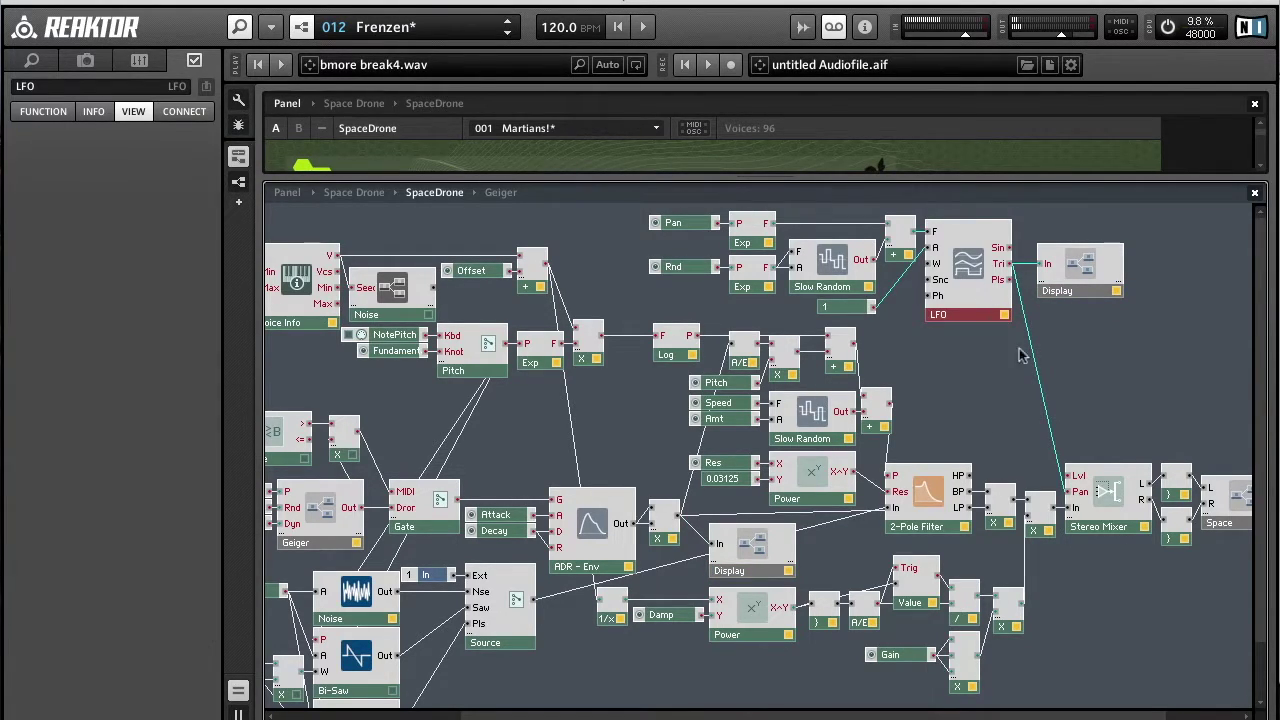
# Trace the Stereo Mixer's outputs through the Space macro to the SpaceDrone outputs, then look back over the structure.
pyautogui.hscroll(1, 1117, 537)
pyautogui.hscroll(4, 1117, 537)
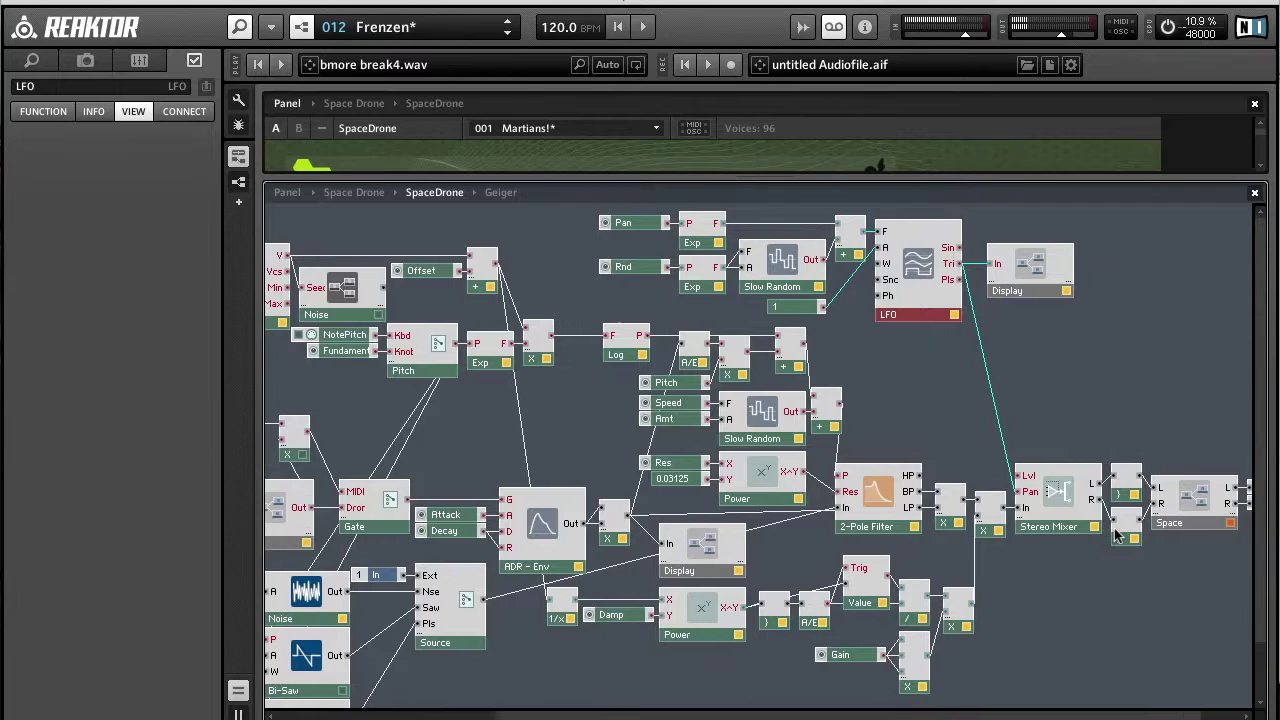
pyautogui.hscroll(4, 1117, 537)
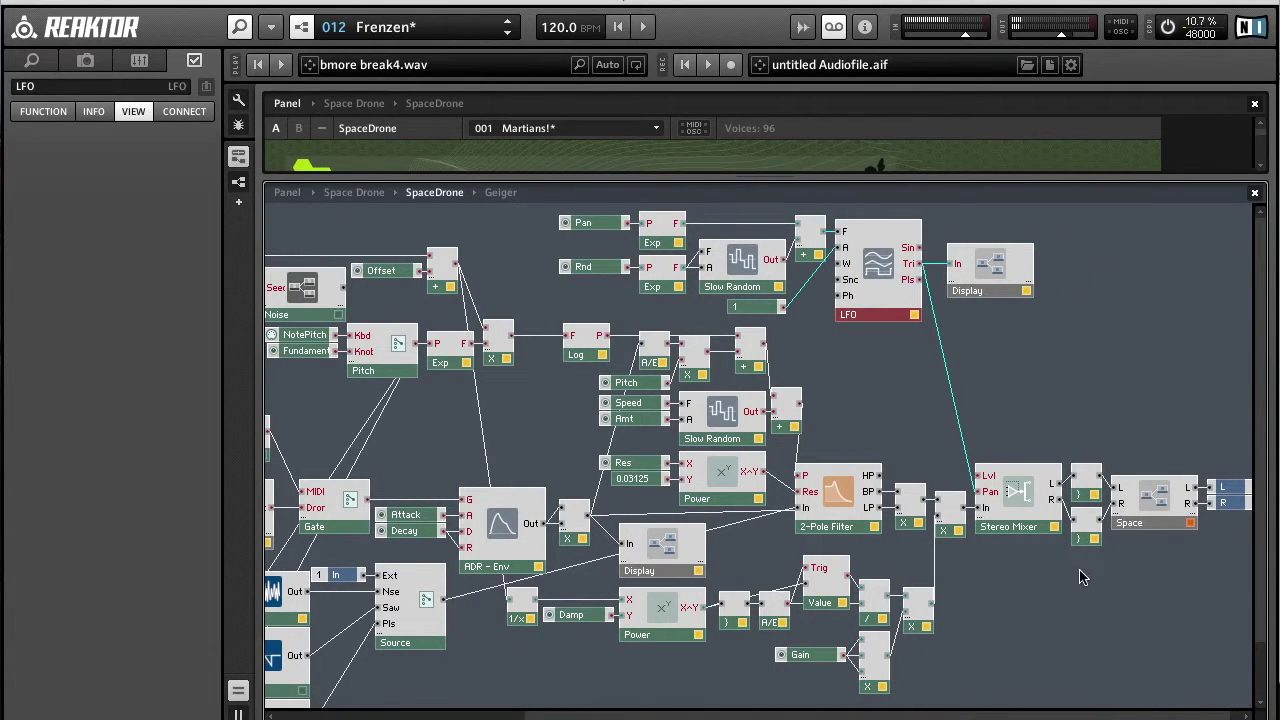
pyautogui.hscroll(1, 1080, 577)
pyautogui.click(1148, 496)
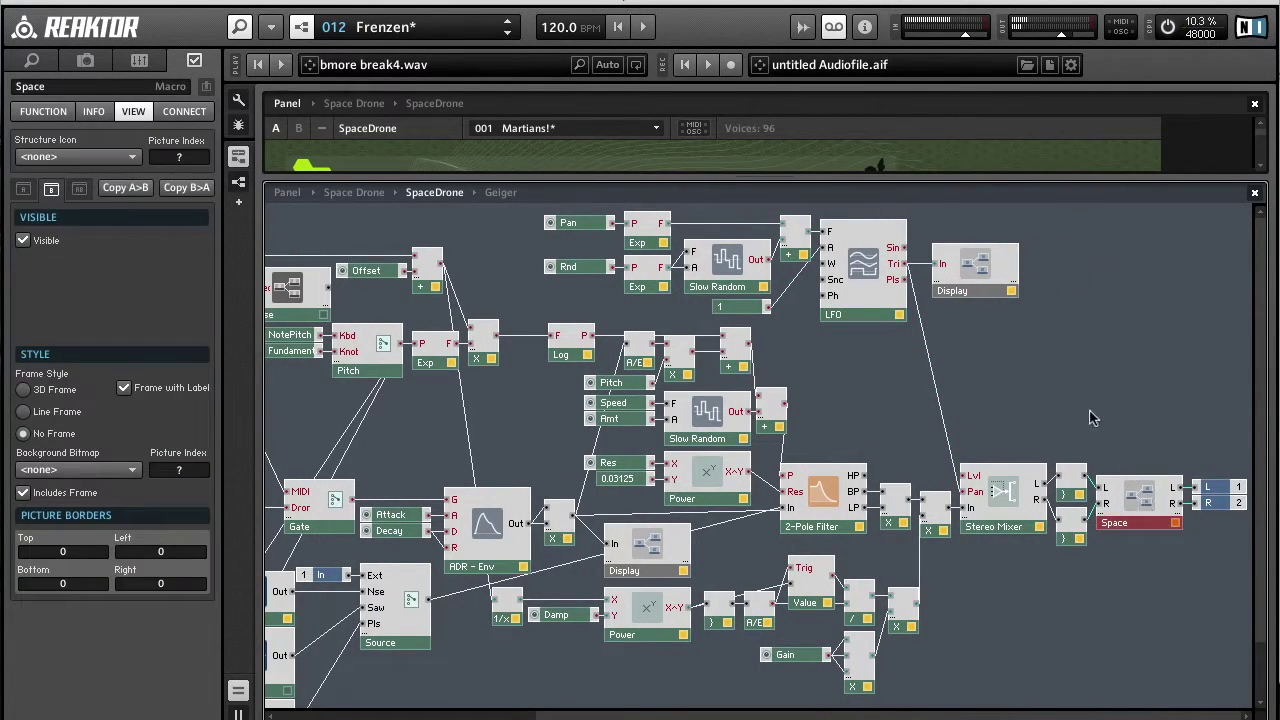
pyautogui.click(1071, 411)
pyautogui.moveTo(1092, 618); pyautogui.dragTo(1071, 411)
pyautogui.hscroll(-10, 1040, 411)
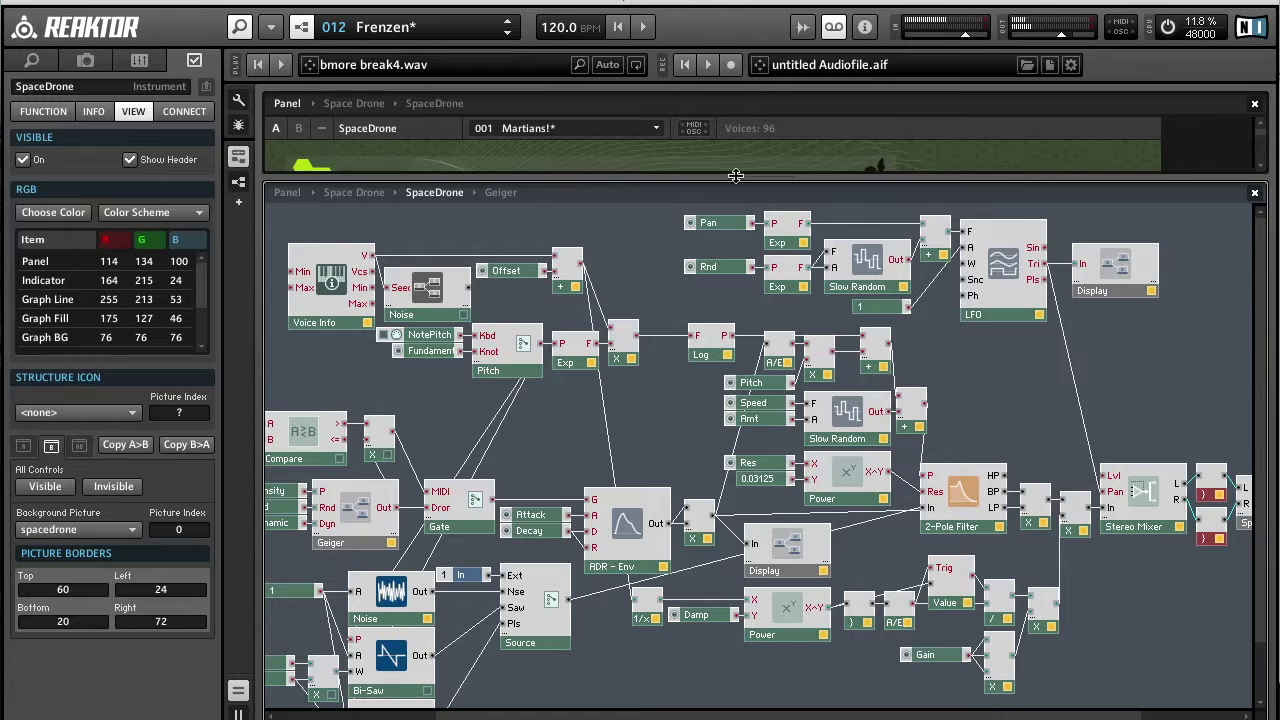
# Enlarge the panel area, lower SpaceDrone's Damp and switch its Source to Saw.
pyautogui.moveTo(738, 182); pyautogui.dragTo(720, 268)
pyautogui.moveTo(710, 320); pyautogui.dragTo(692, 416)
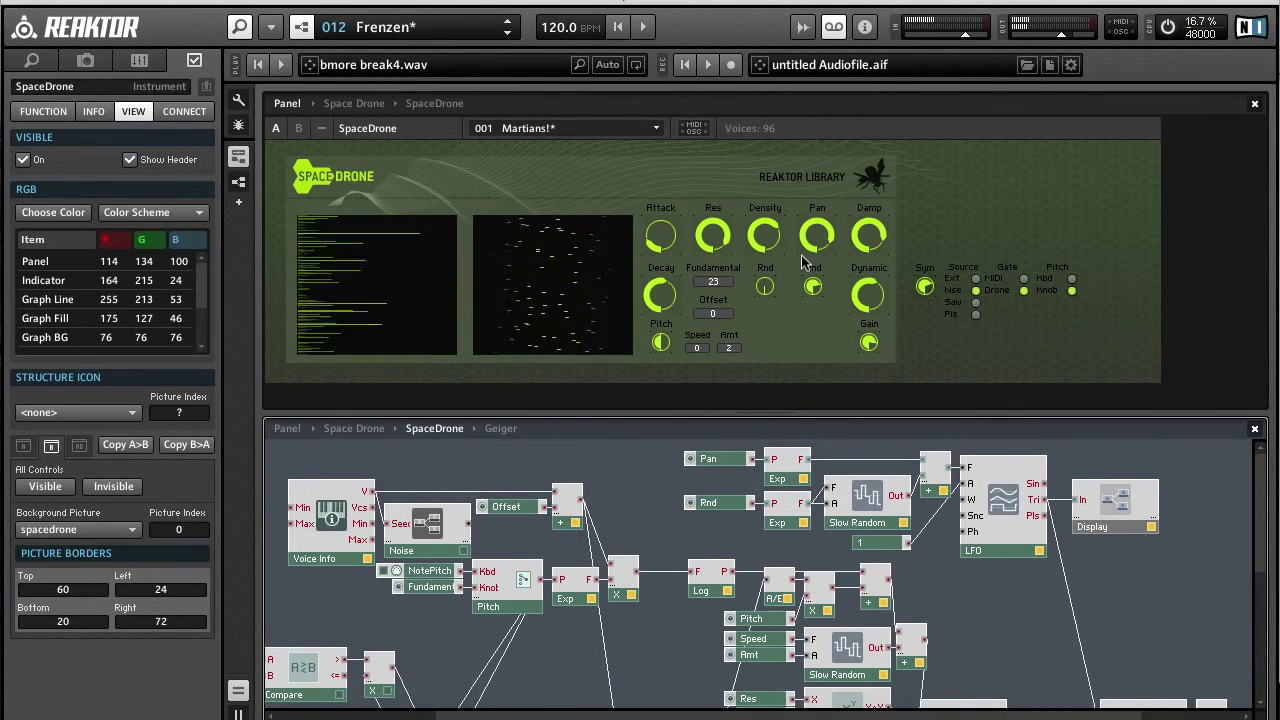
pyautogui.click(868, 238)
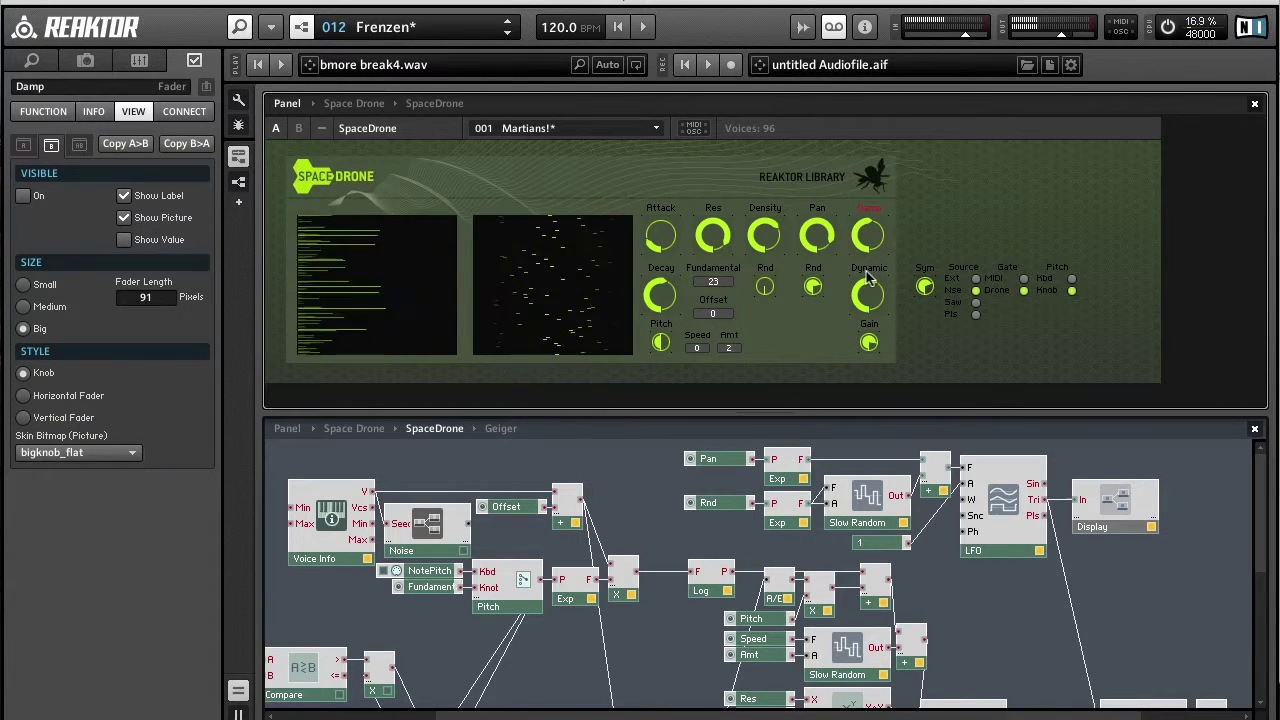
pyautogui.click(978, 305)
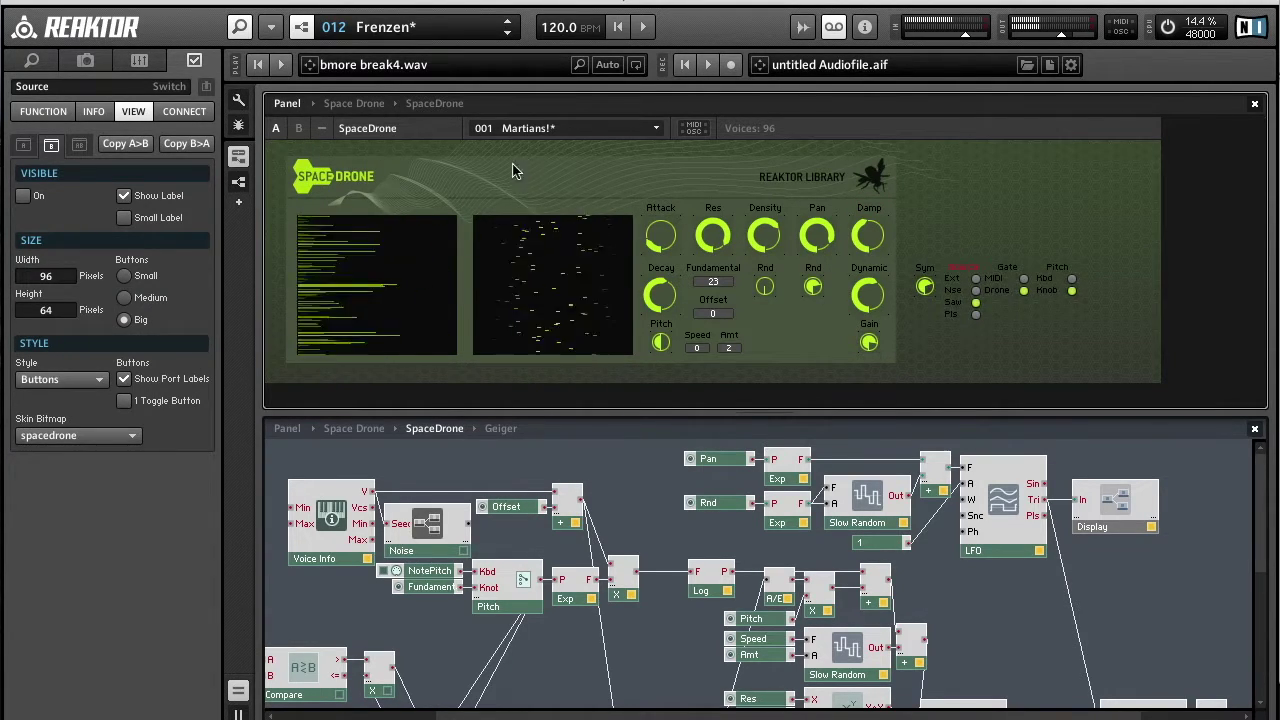
# Lower the reverb Mix in SpaceDrone's B view and return to its A view.
pyautogui.click(298, 128)
pyautogui.click(868, 345)
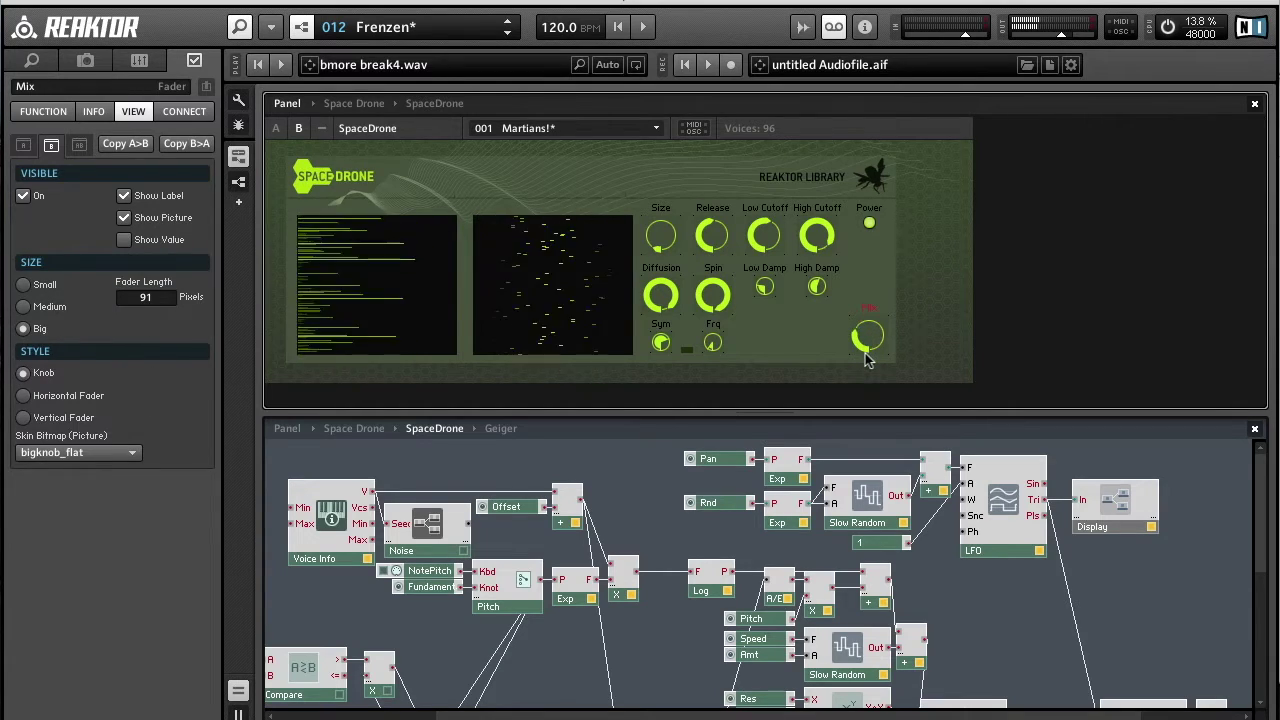
pyautogui.click(275, 130)
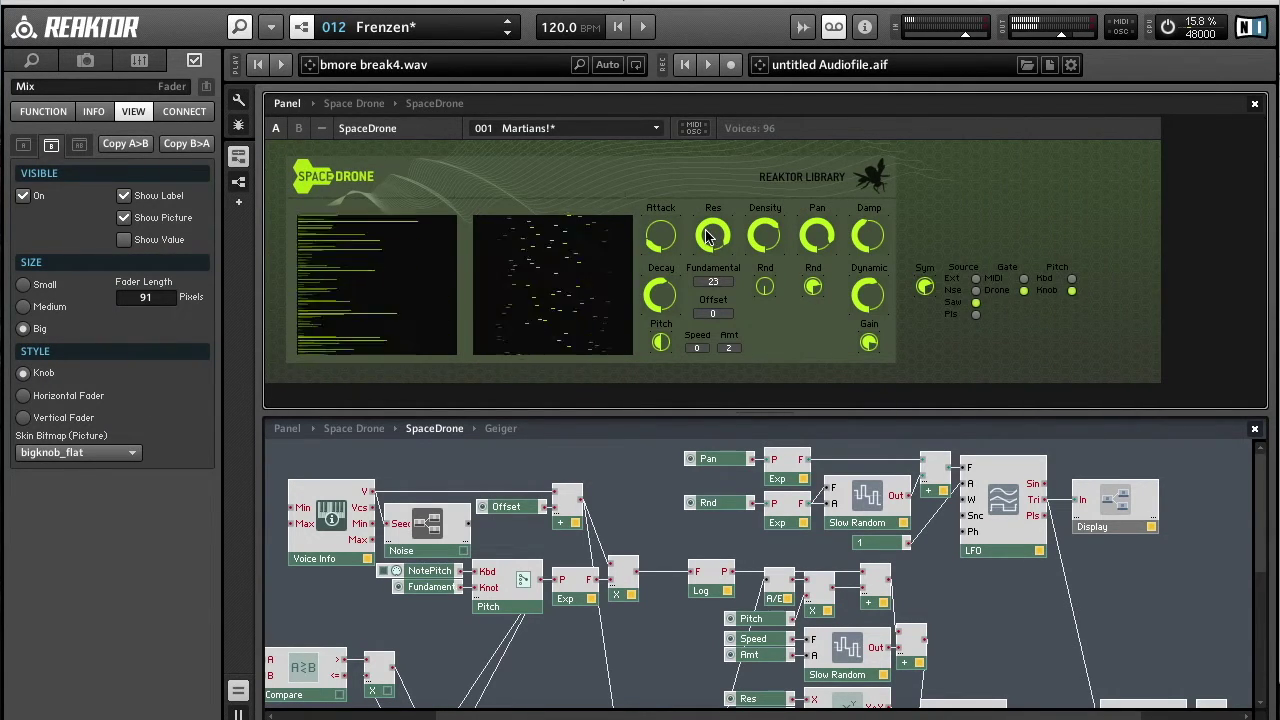
# Lower SpaceDrone's Attack and Pan and raise its Density.
pyautogui.click(660, 240)
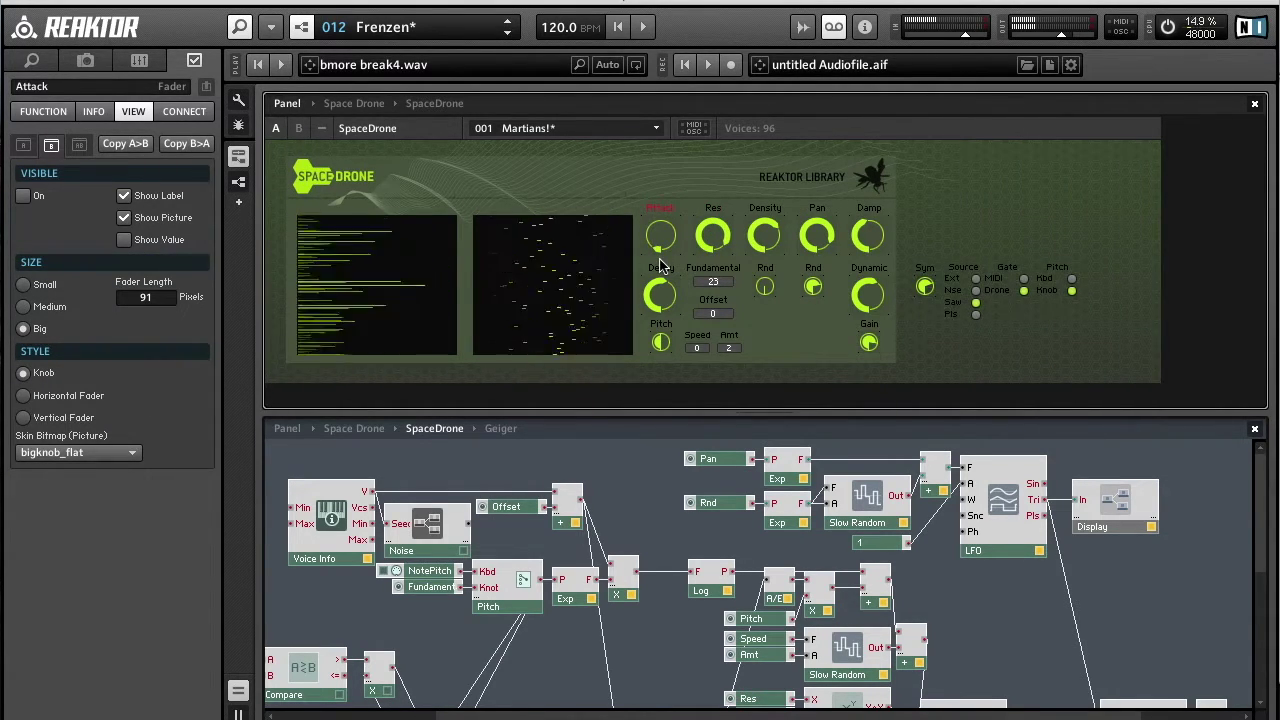
pyautogui.click(776, 242)
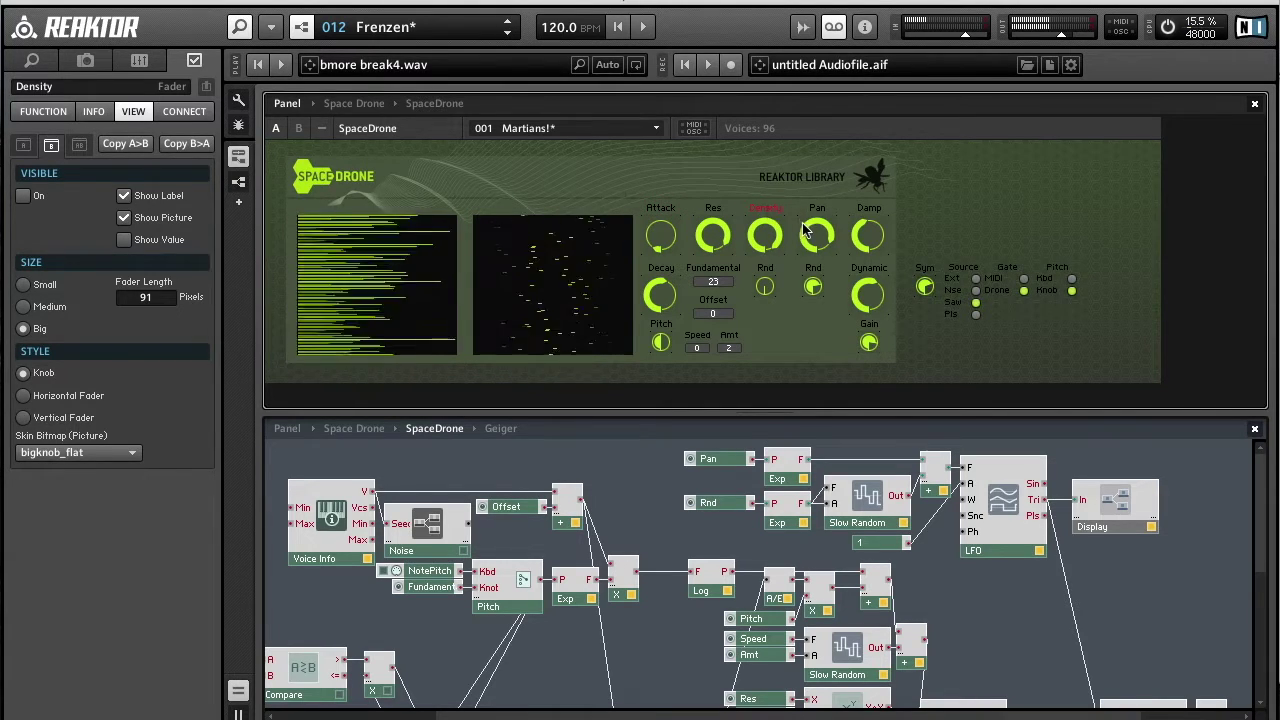
pyautogui.click(812, 234)
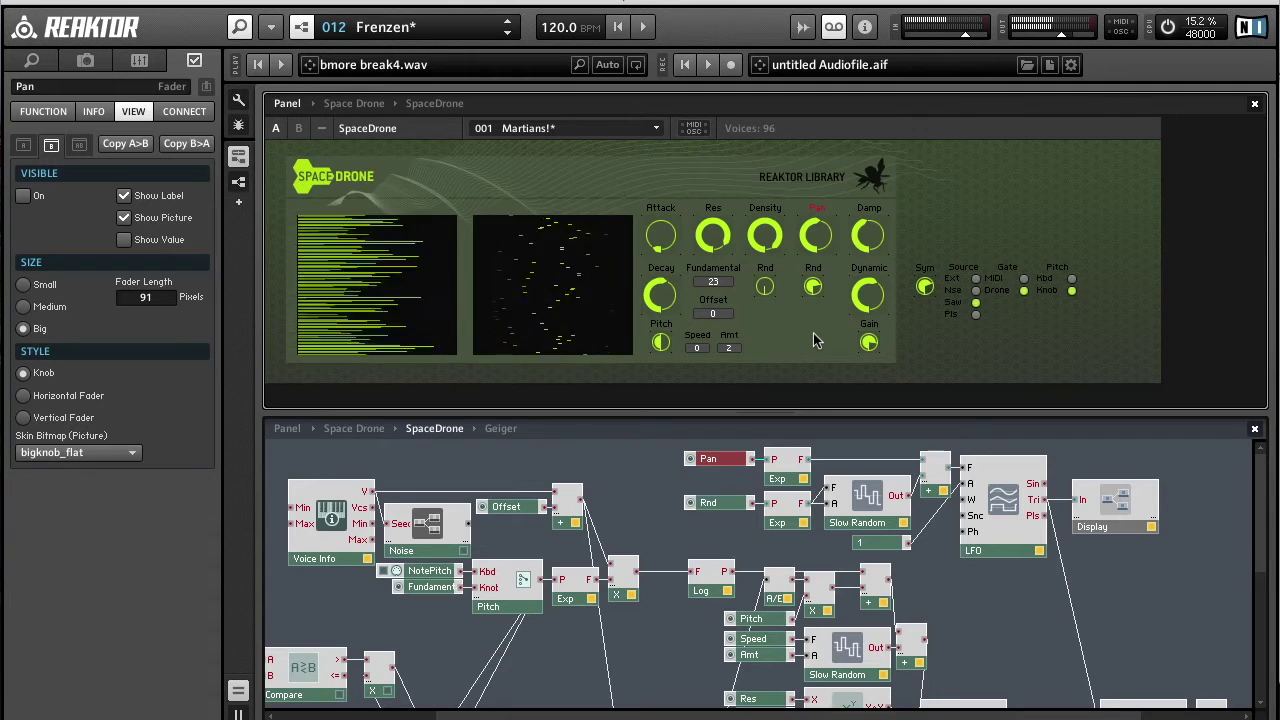
# Set SpaceDrone's Fundamental to 48, turn Attack down to OFF and vary Decay.
pyautogui.moveTo(728, 288); pyautogui.dragTo(730, 255)
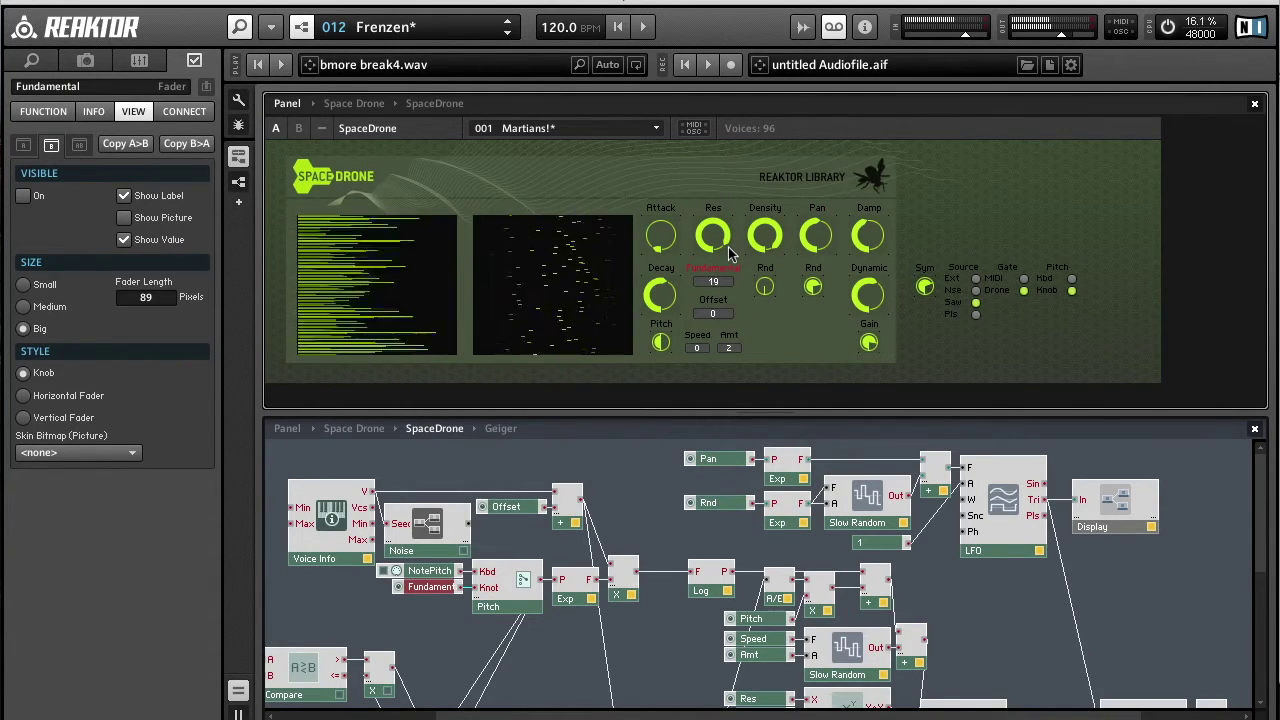
pyautogui.click(714, 313)
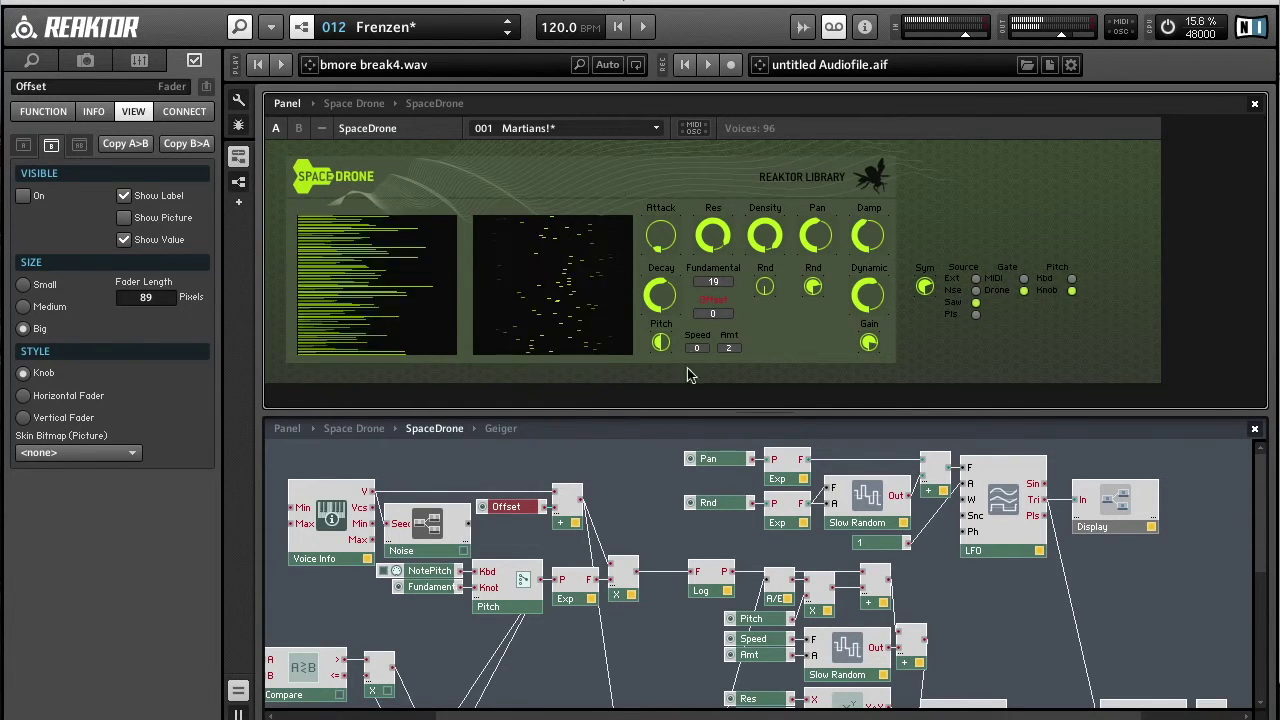
pyautogui.moveTo(726, 285); pyautogui.dragTo(726, 244)
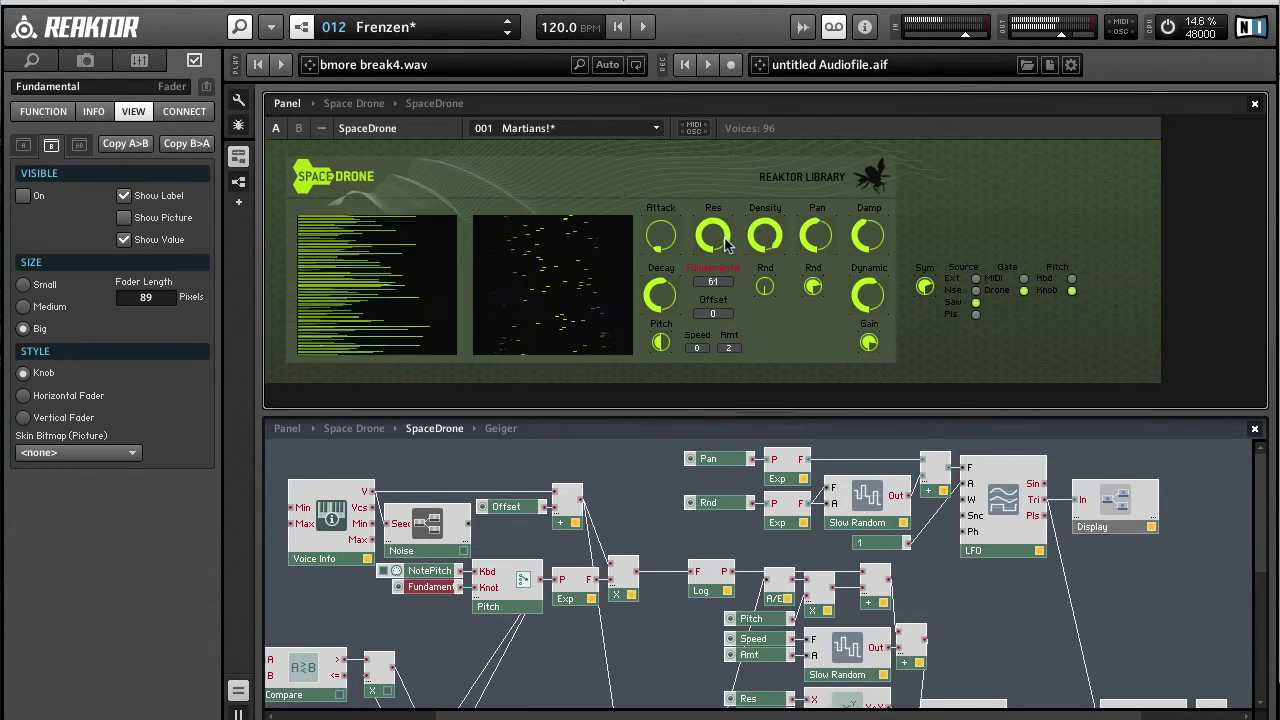
pyautogui.moveTo(726, 244); pyautogui.dragTo(726, 258)
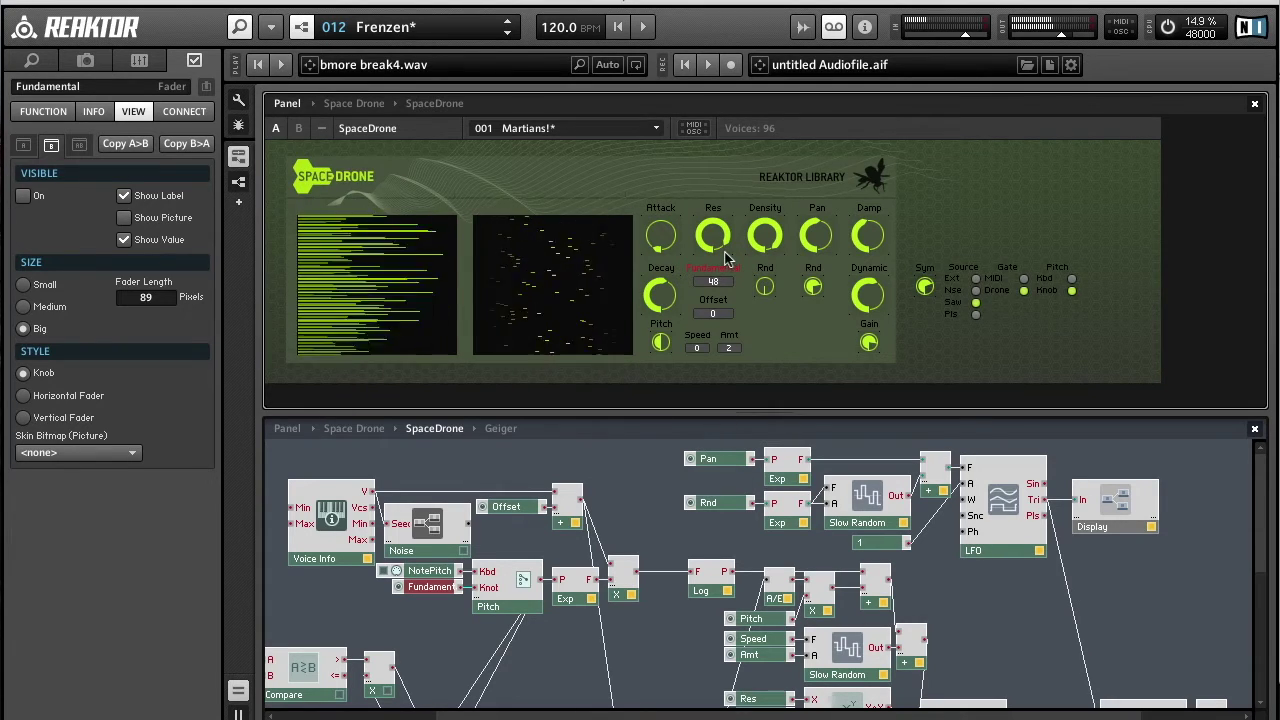
pyautogui.click(676, 252)
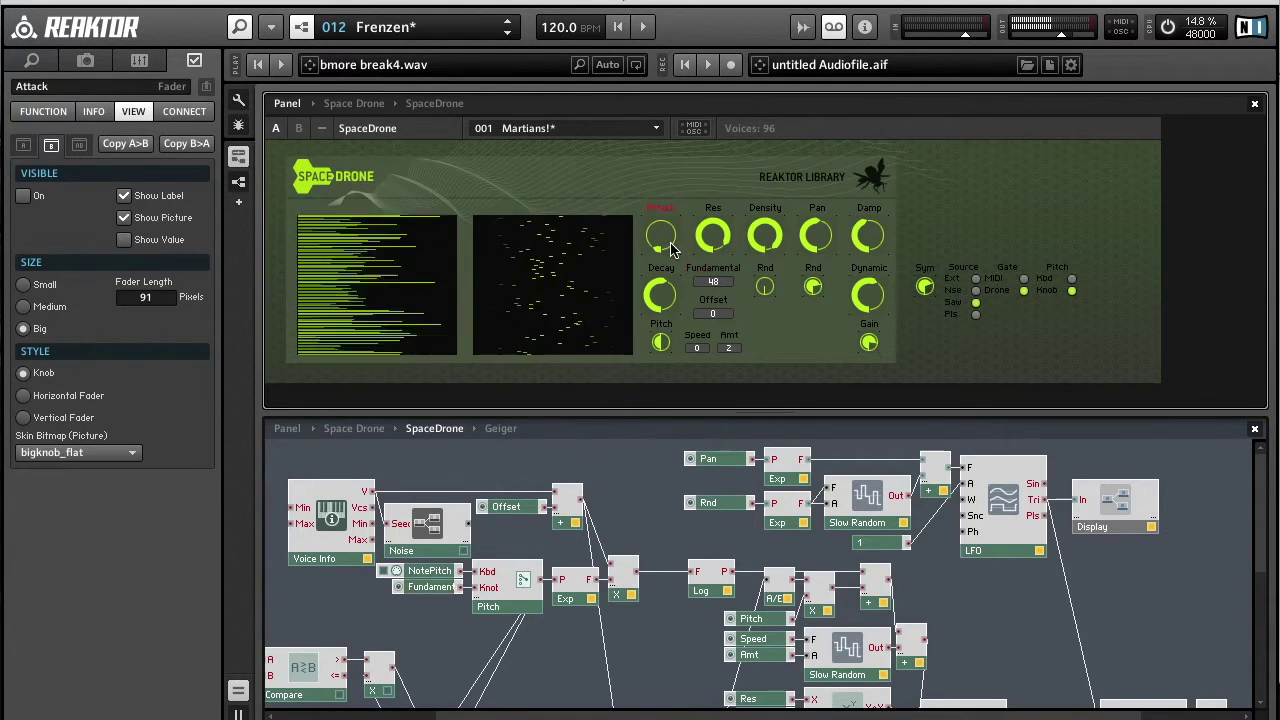
pyautogui.click(678, 294)
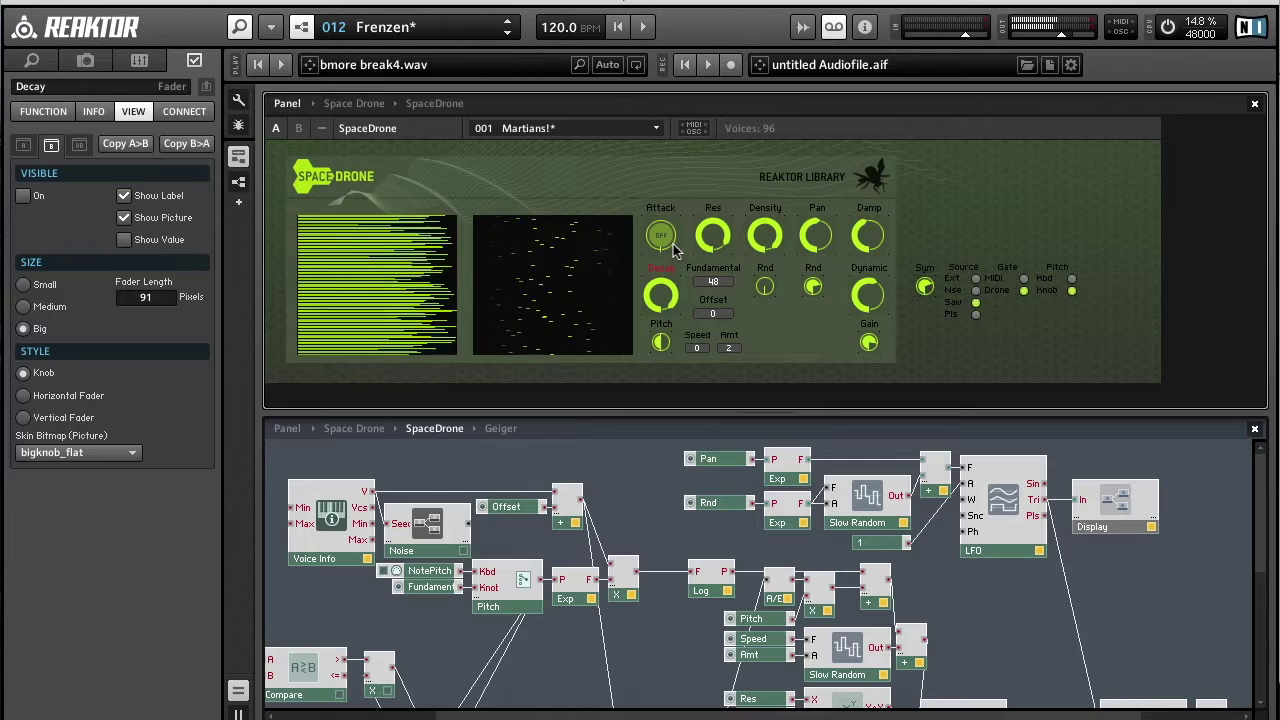
# Sweep the Sym knob up and down to audition its effect on the Saw source.
pyautogui.click(924, 300)
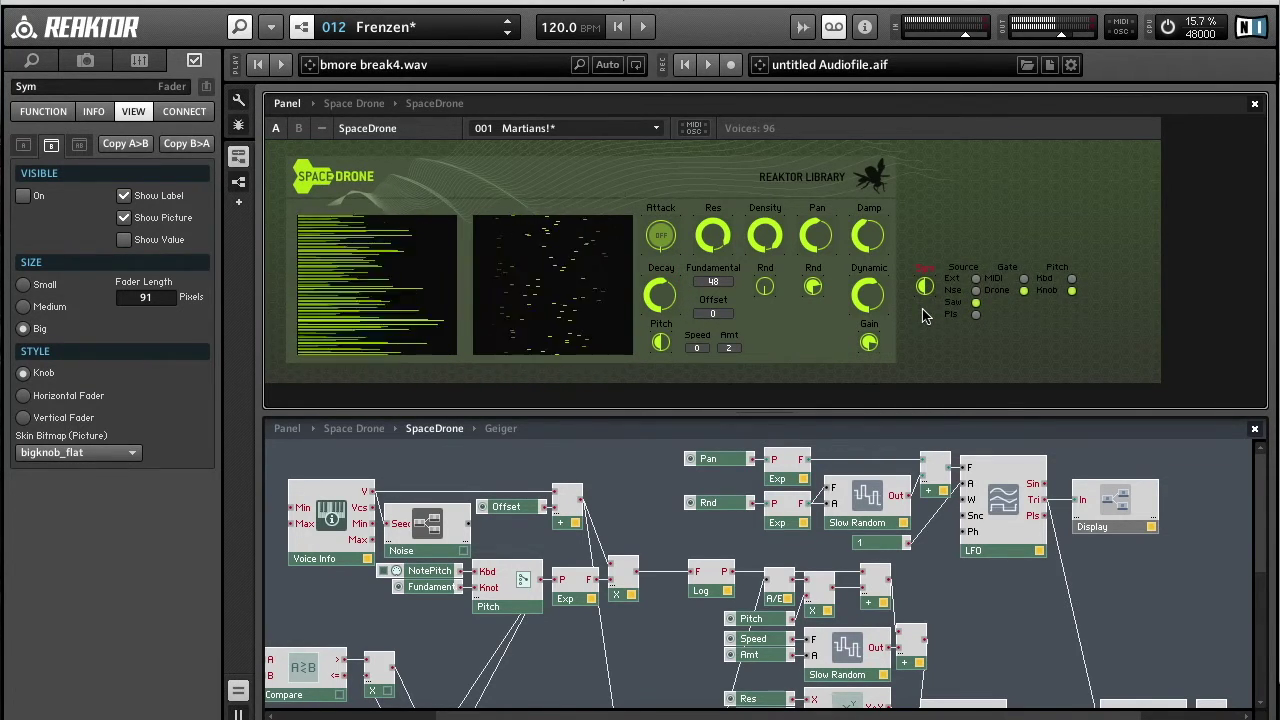
pyautogui.moveTo(922, 309); pyautogui.dragTo(926, 332)
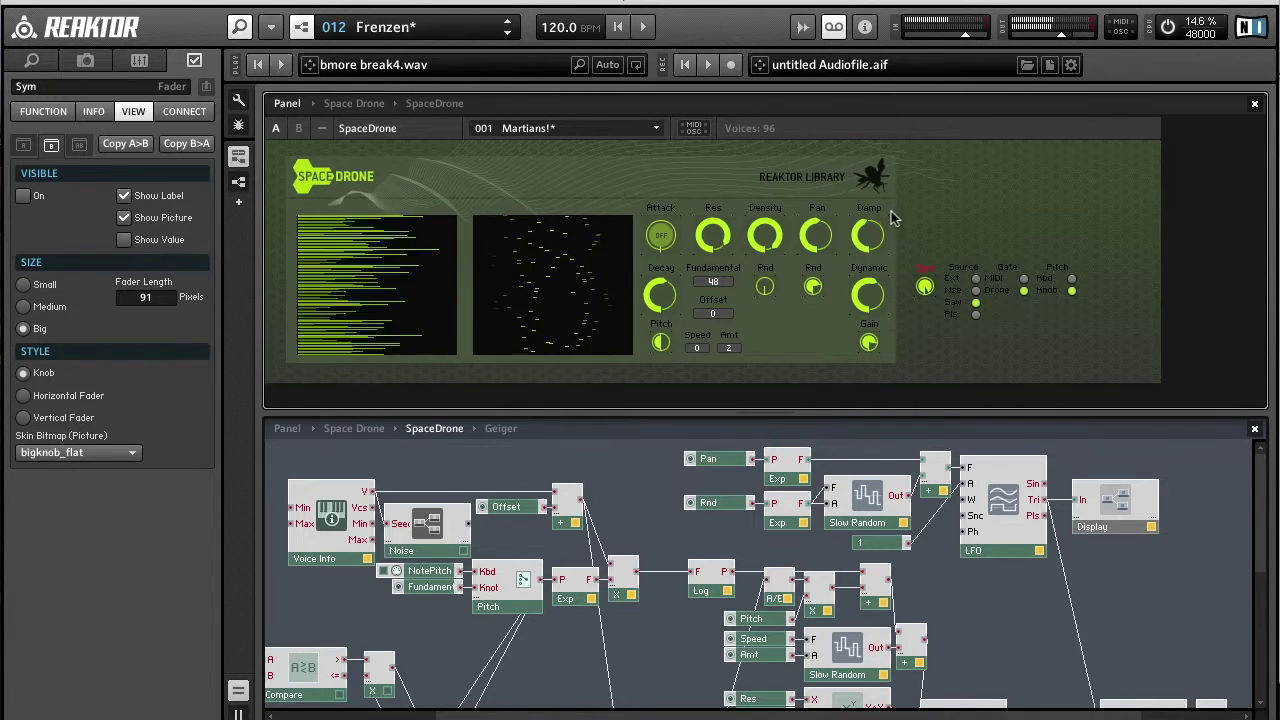
pyautogui.moveTo(902, 281); pyautogui.dragTo(897, 259)
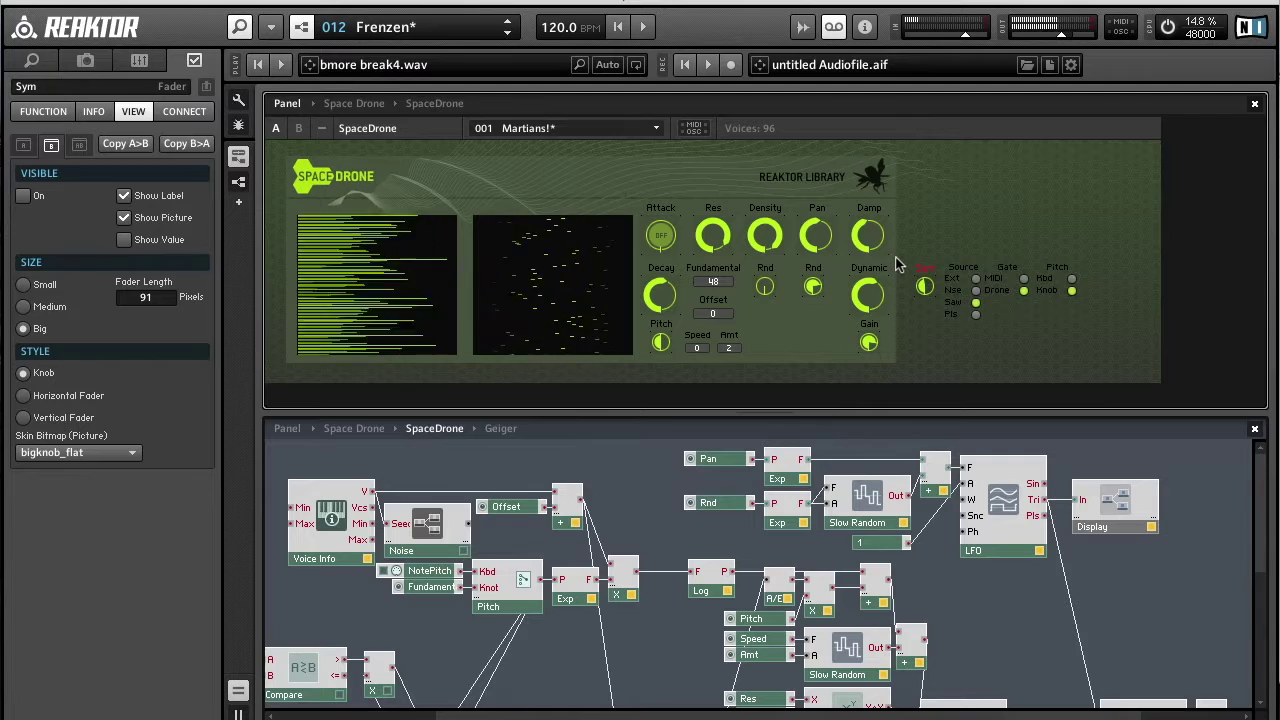
# Switch the Source to Pls, vary its Sym and reduce Gain.
pyautogui.click(978, 316)
pyautogui.moveTo(928, 292); pyautogui.dragTo(908, 222)
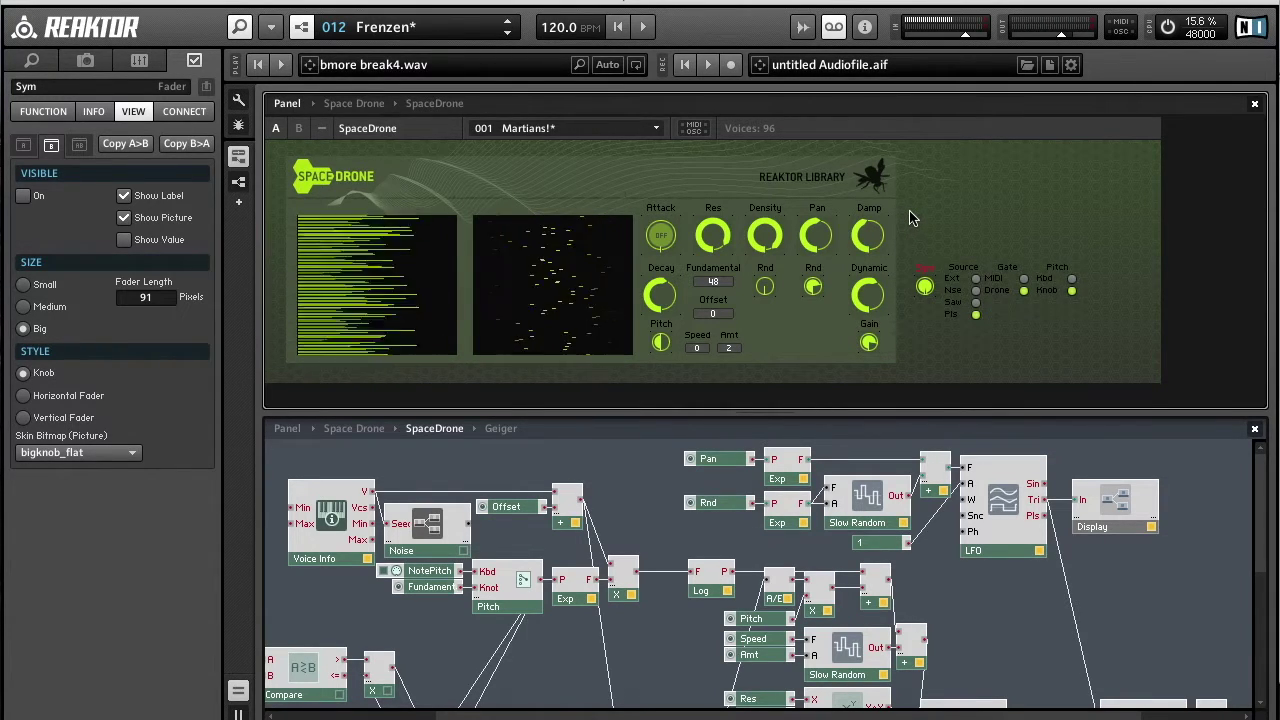
pyautogui.moveTo(910, 218); pyautogui.dragTo(941, 465)
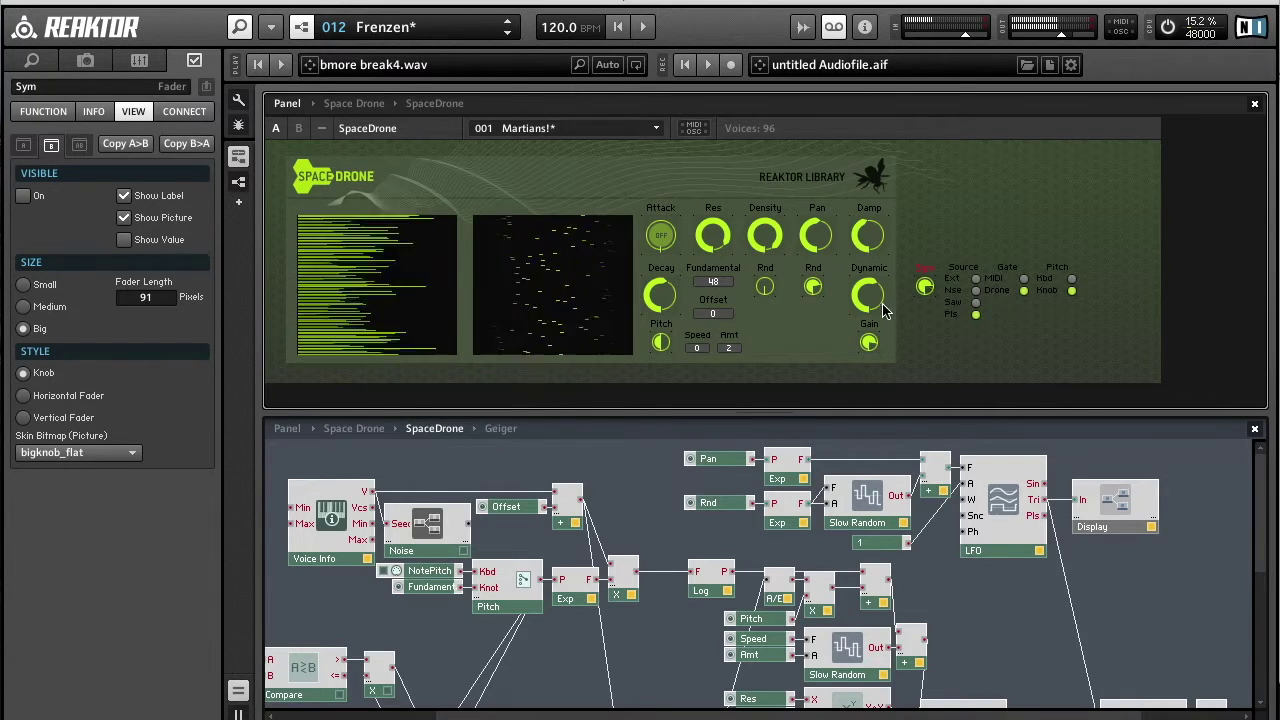
pyautogui.click(869, 342)
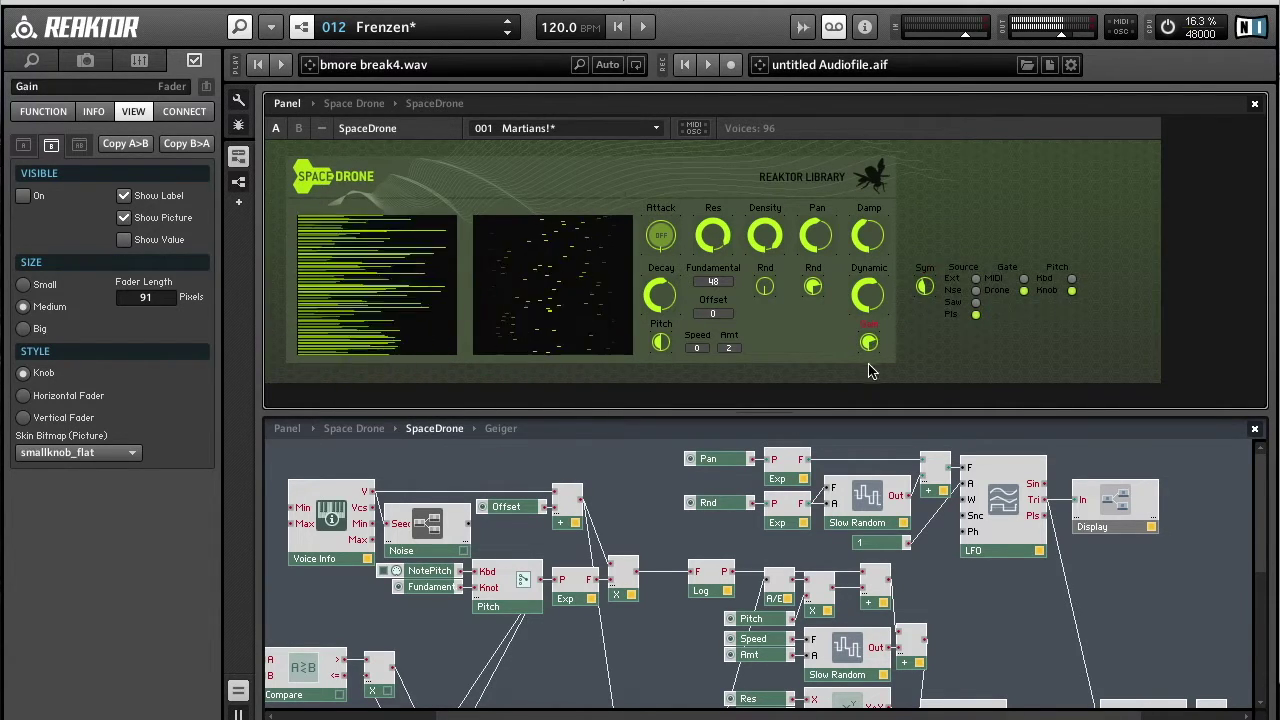
# Enlarge the structure area and browse the built-in oscillator modules available as extra sources, without inserting one.
pyautogui.hscroll(5, 707, 527)
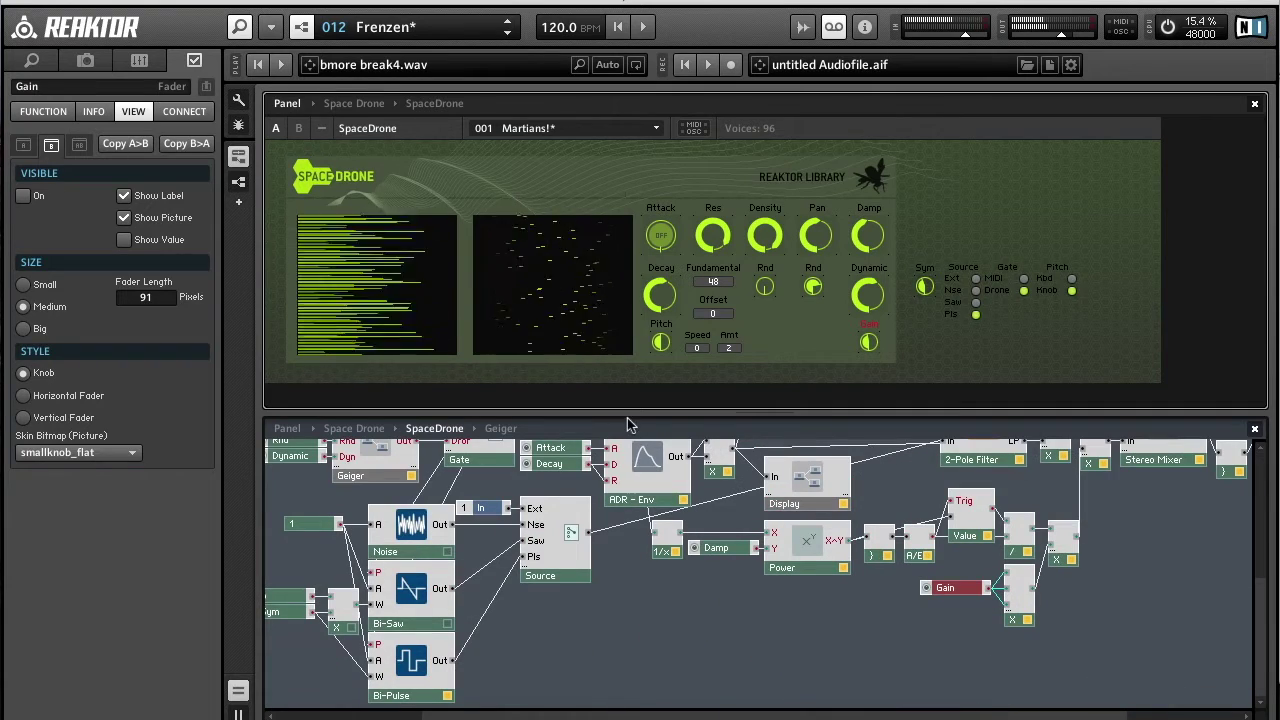
pyautogui.moveTo(624, 414); pyautogui.dragTo(624, 210)
pyautogui.hscroll(-2, 573, 673)
pyautogui.rightClick(570, 650)
pyautogui.moveTo(630, 658)
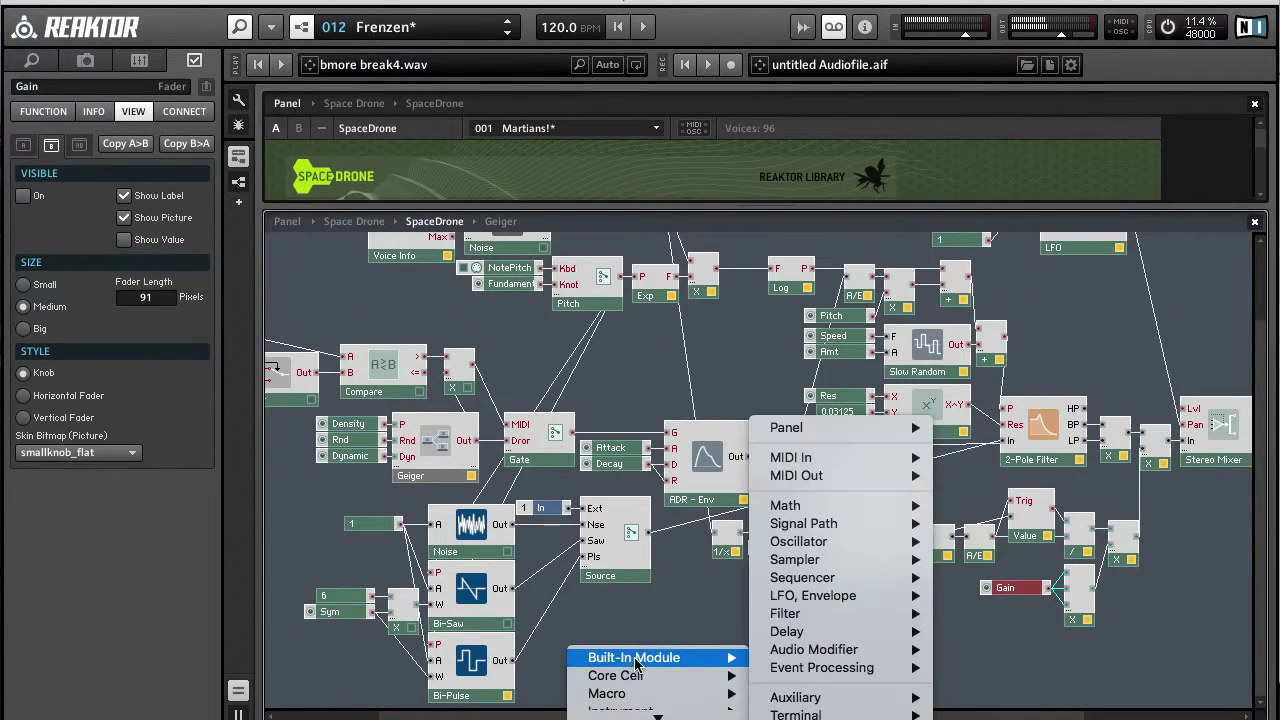
pyautogui.moveTo(866, 545)
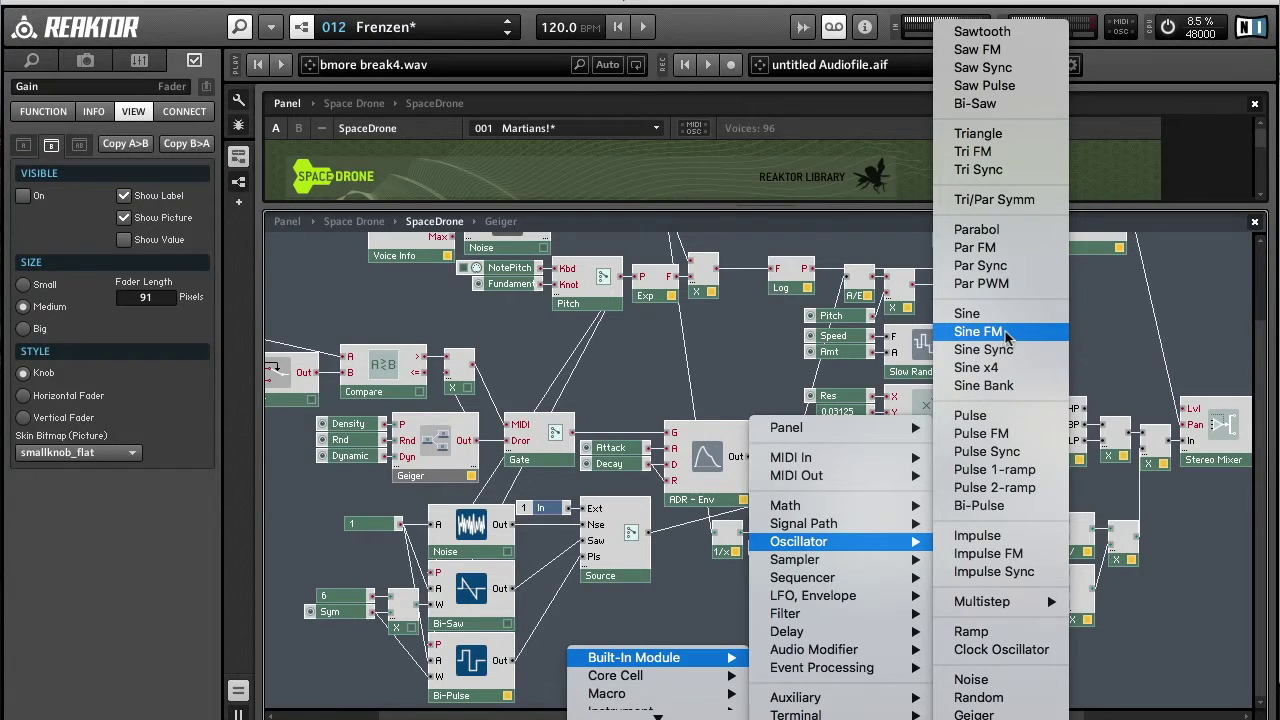
pyautogui.click(1150, 687)
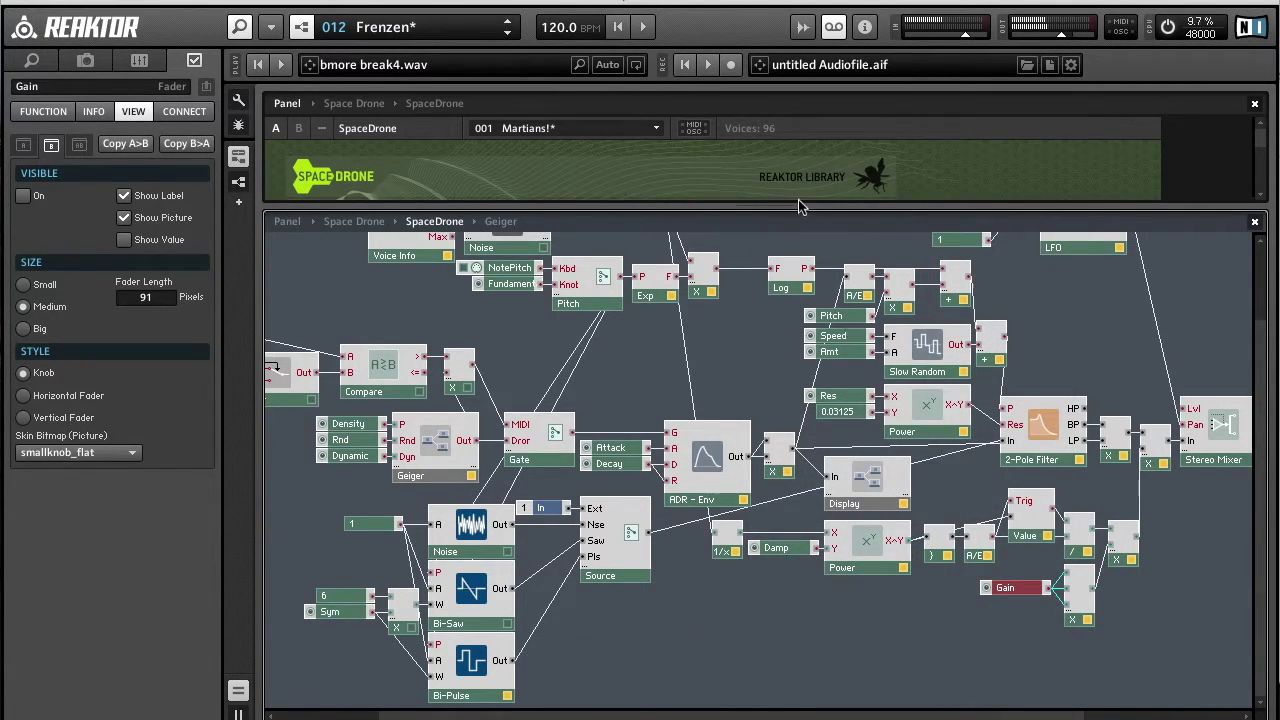
# Enlarge the panel area, set SpaceDrone's Source to Ext and rebalance the panel and structure areas.
pyautogui.moveTo(803, 207); pyautogui.dragTo(810, 540)
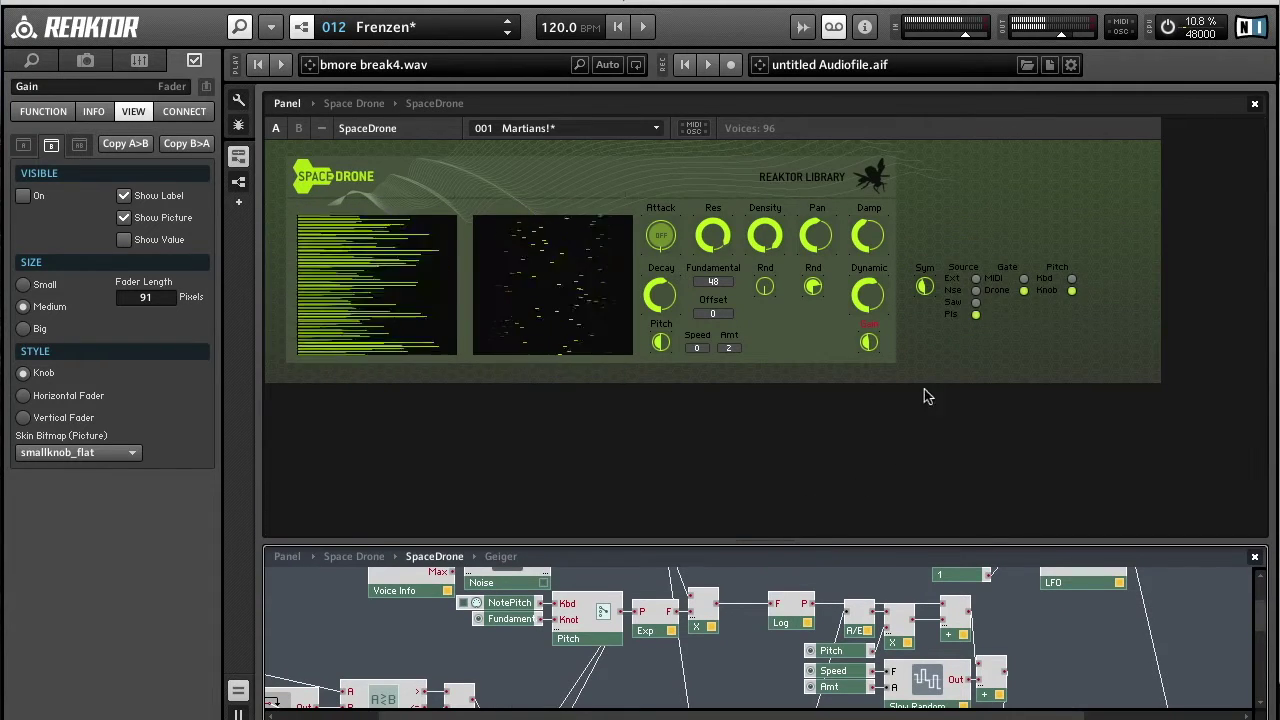
pyautogui.click(974, 289)
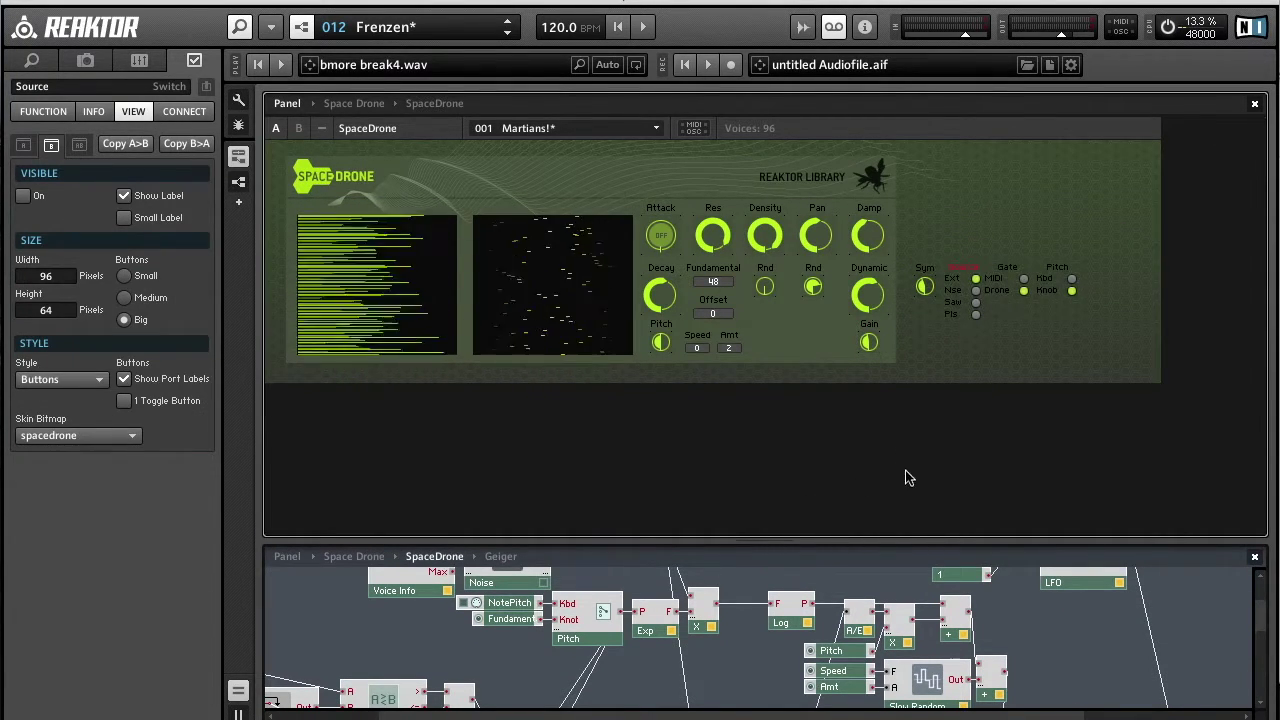
pyautogui.moveTo(777, 546); pyautogui.dragTo(784, 408)
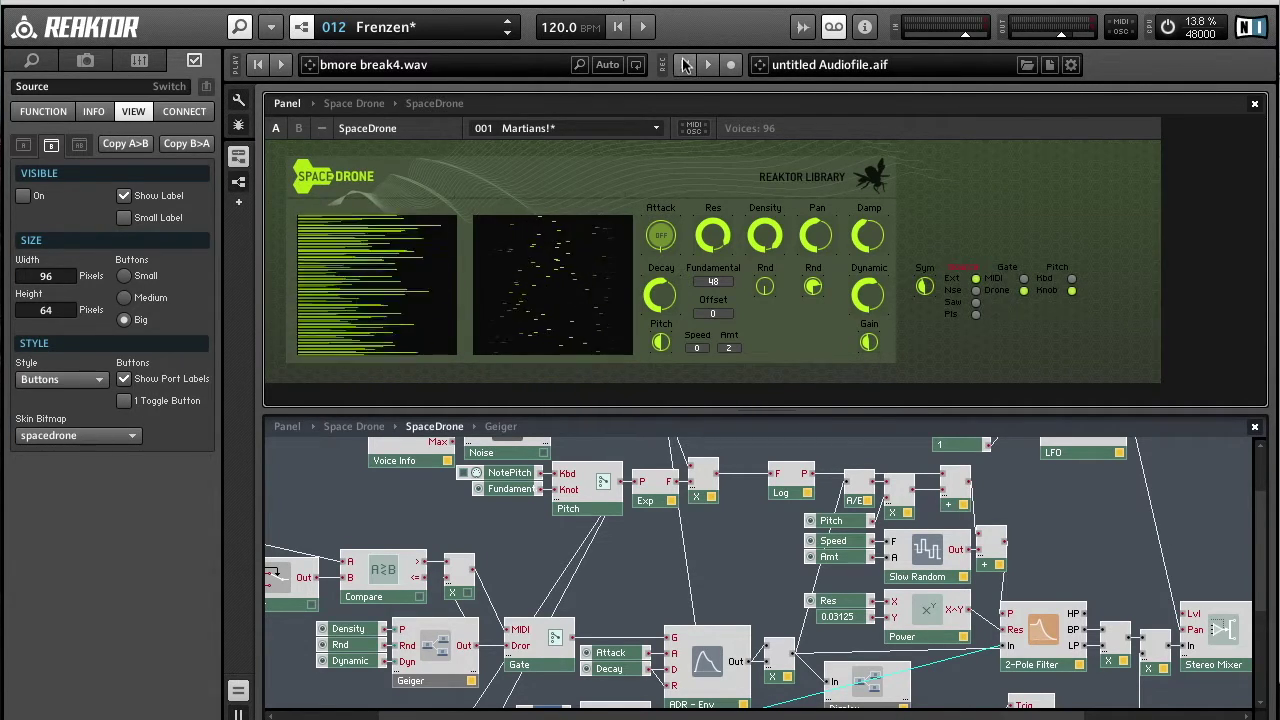
# Play bmore break4.wav in a loop as the external input, raising Gain and lowering Res.
pyautogui.click(636, 65)
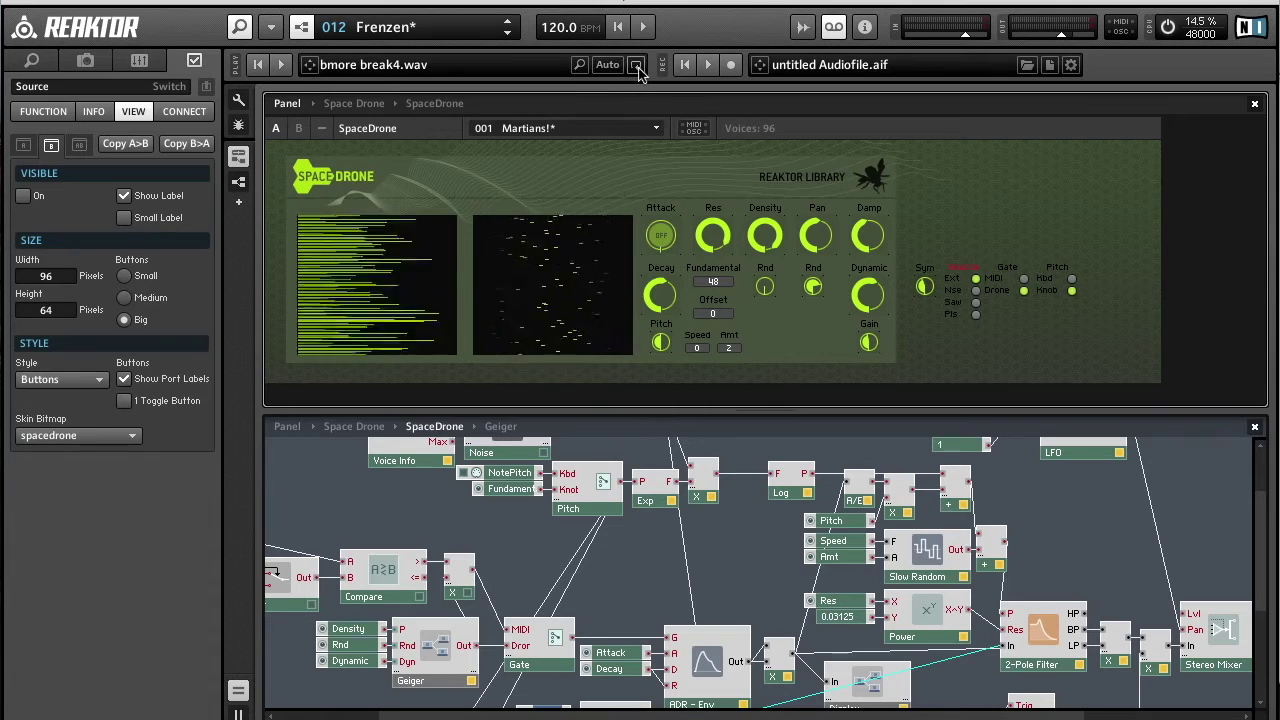
pyautogui.click(281, 64)
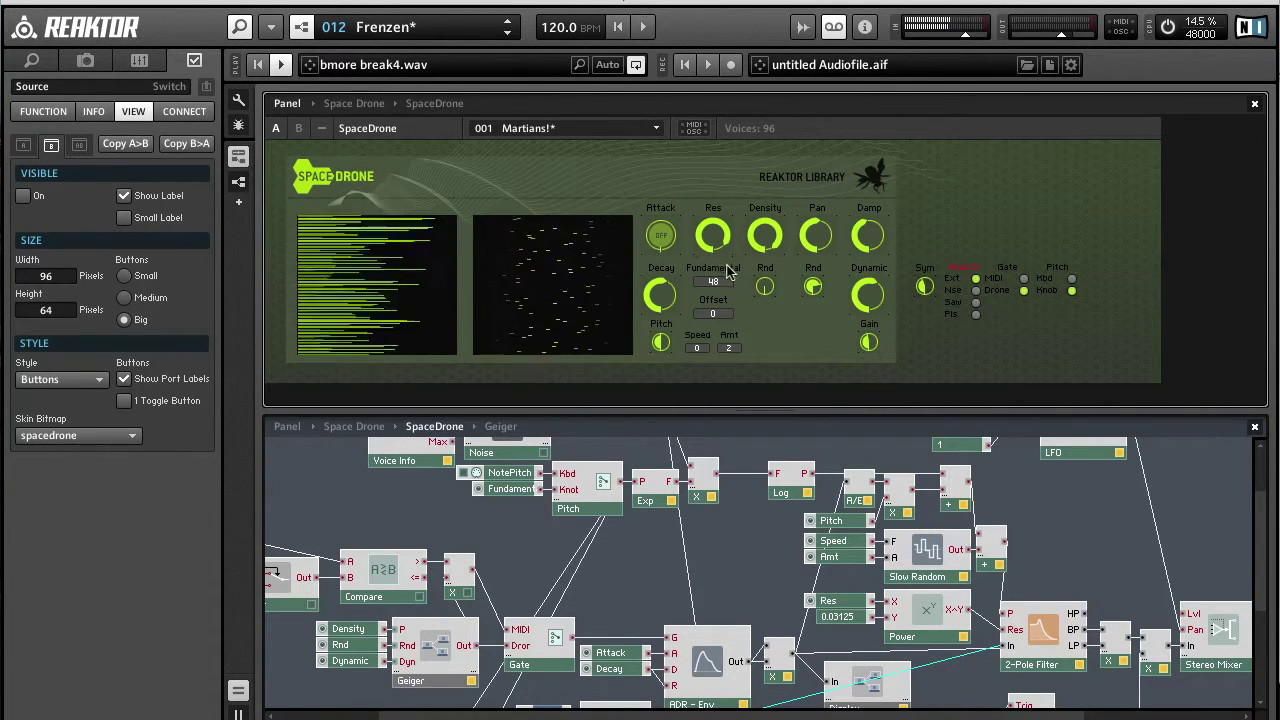
pyautogui.moveTo(869, 342); pyautogui.dragTo(875, 300)
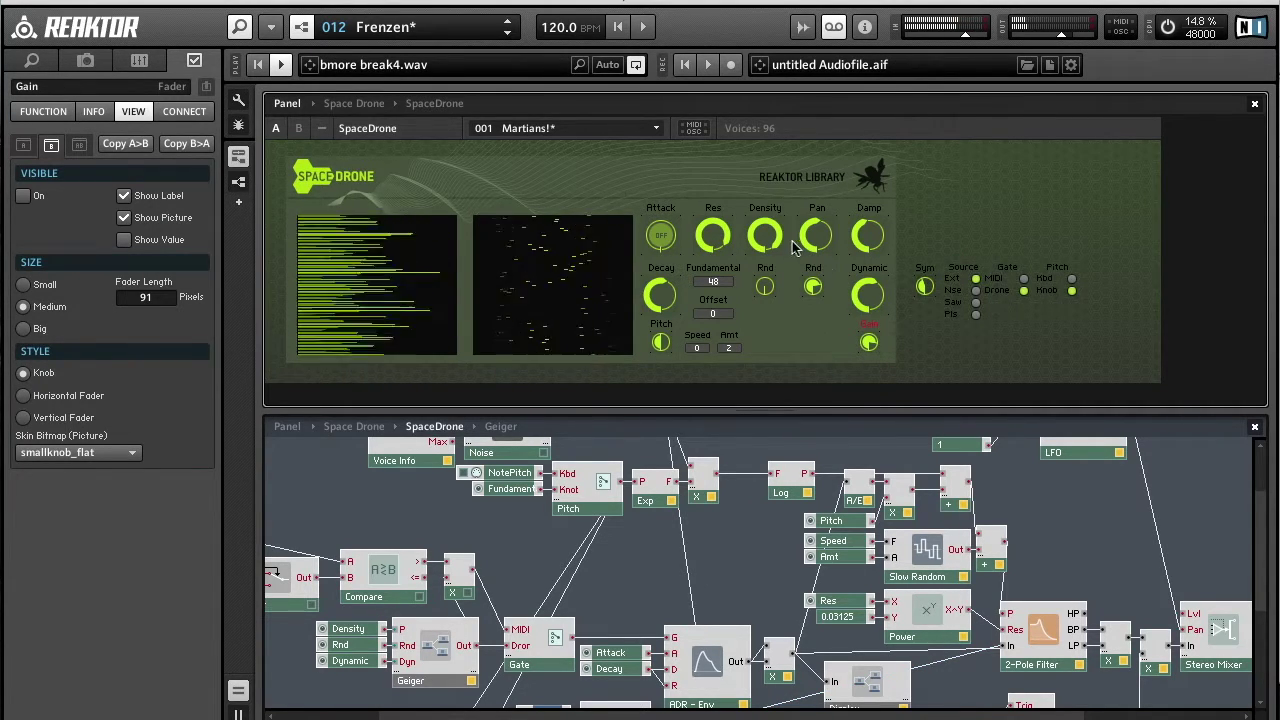
pyautogui.click(722, 237)
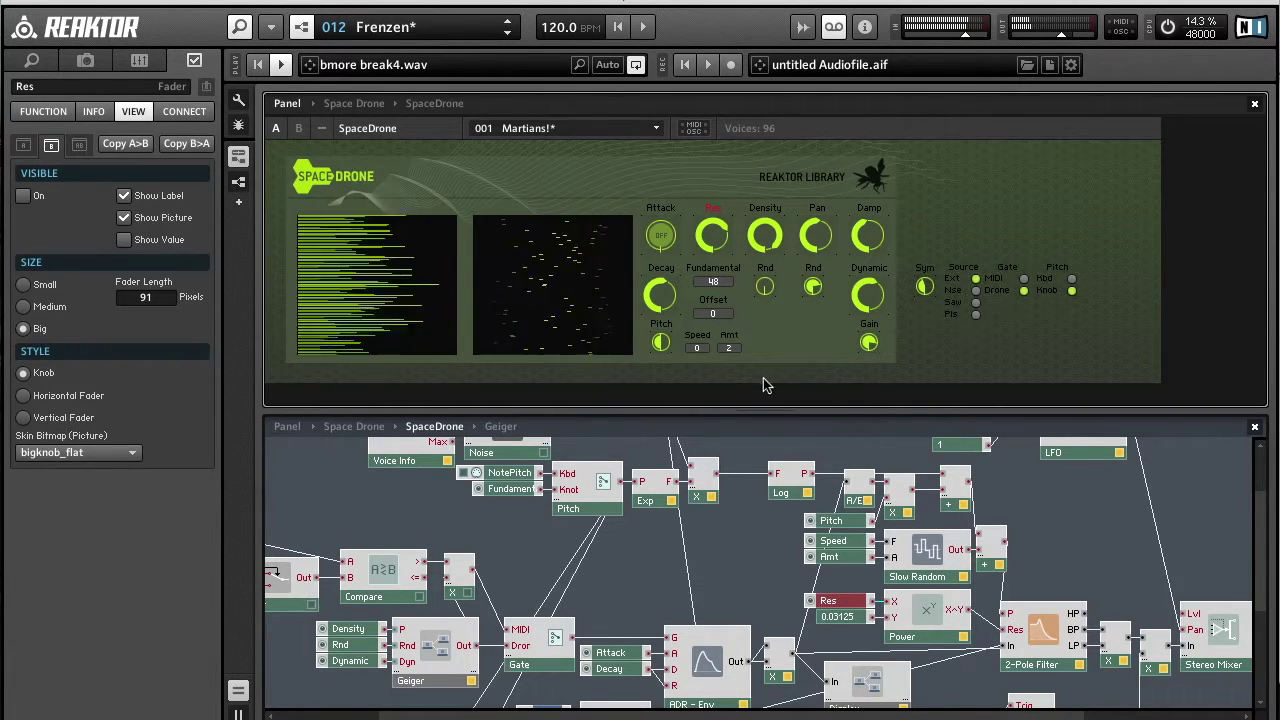
# Enlarge the structure area and trace how the external input, Noise, Bi-Saw, Bi-Pulse and Sym control feed the Source switch.
pyautogui.moveTo(768, 408); pyautogui.dragTo(768, 178)
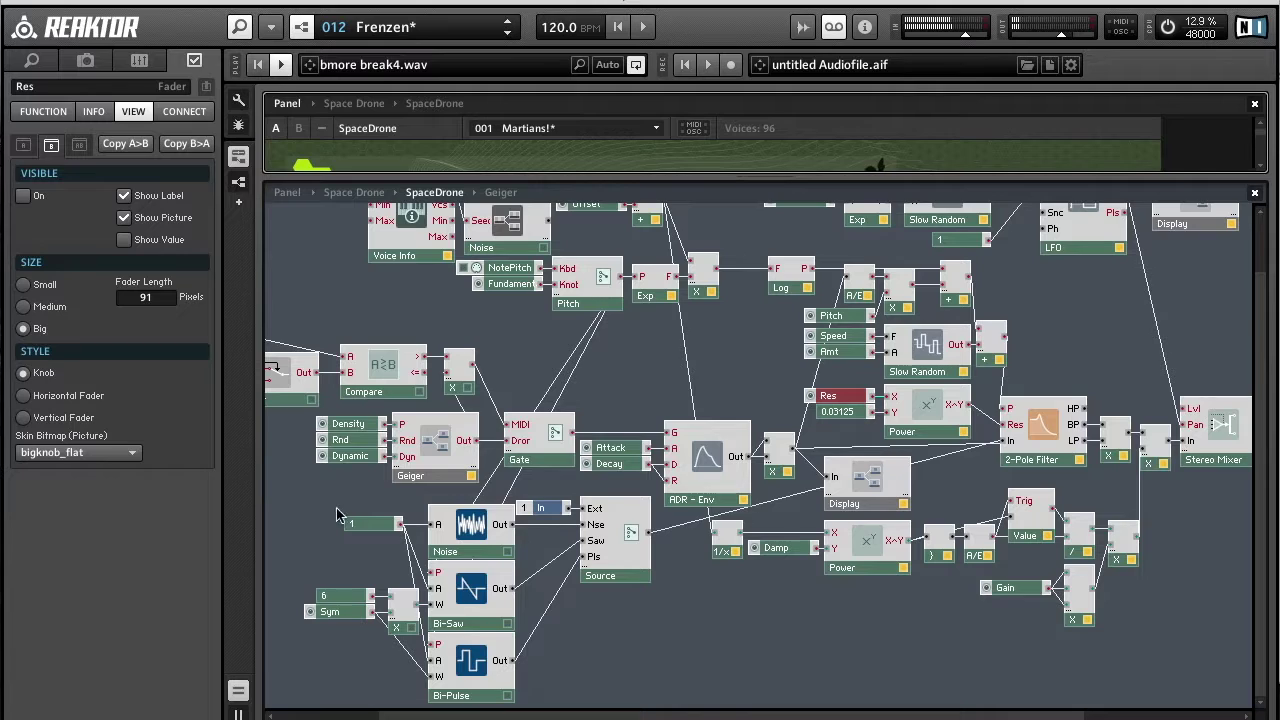
pyautogui.moveTo(300, 505); pyautogui.dragTo(472, 703)
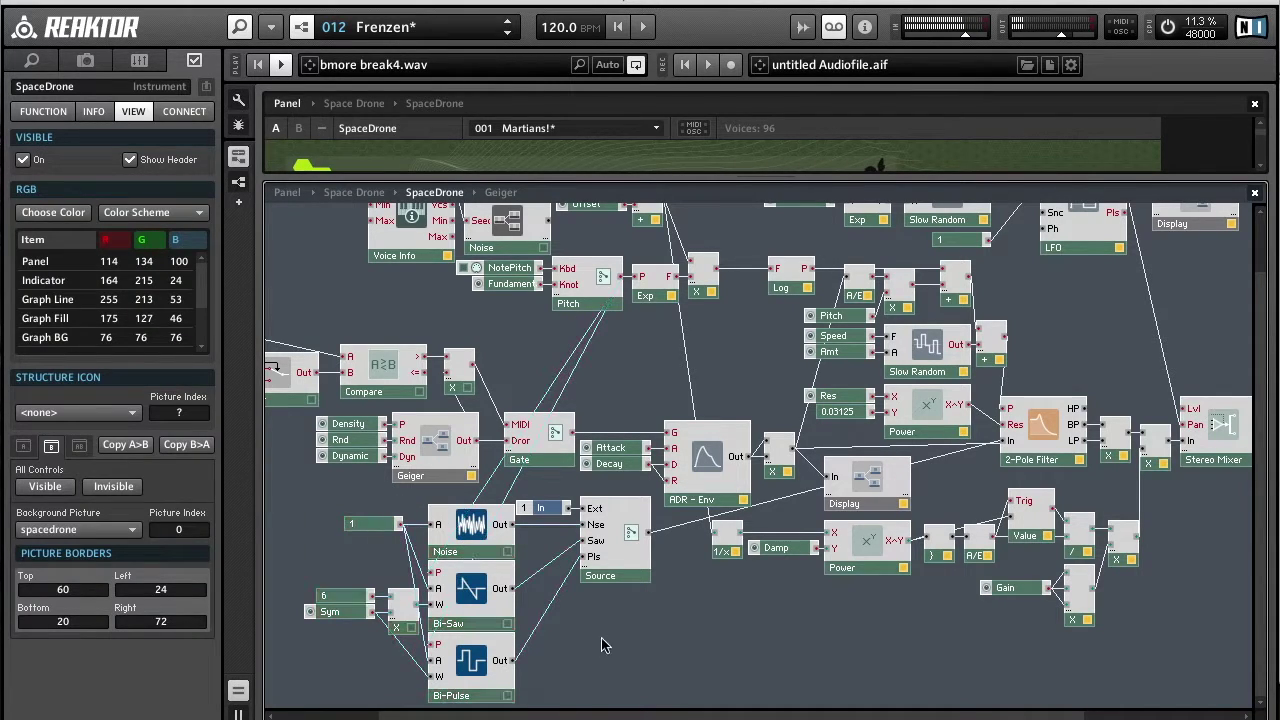
pyautogui.click(628, 574)
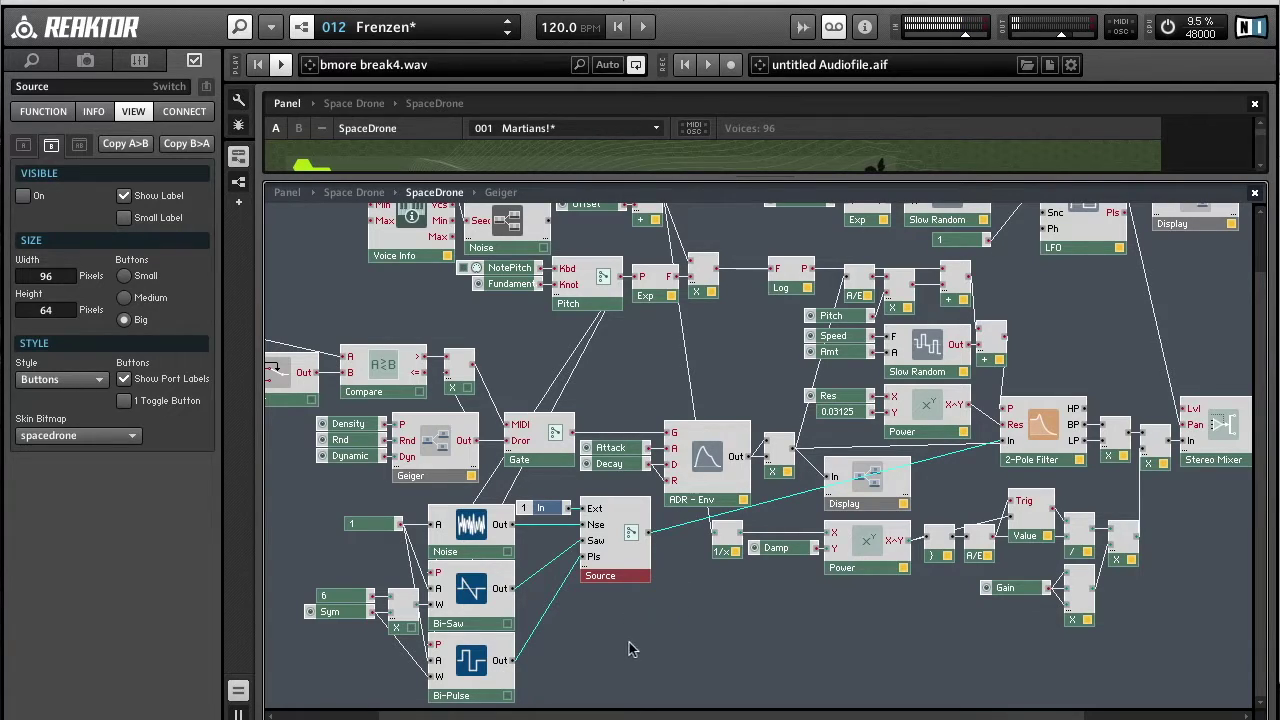
pyautogui.click(545, 509)
pyautogui.click(481, 535)
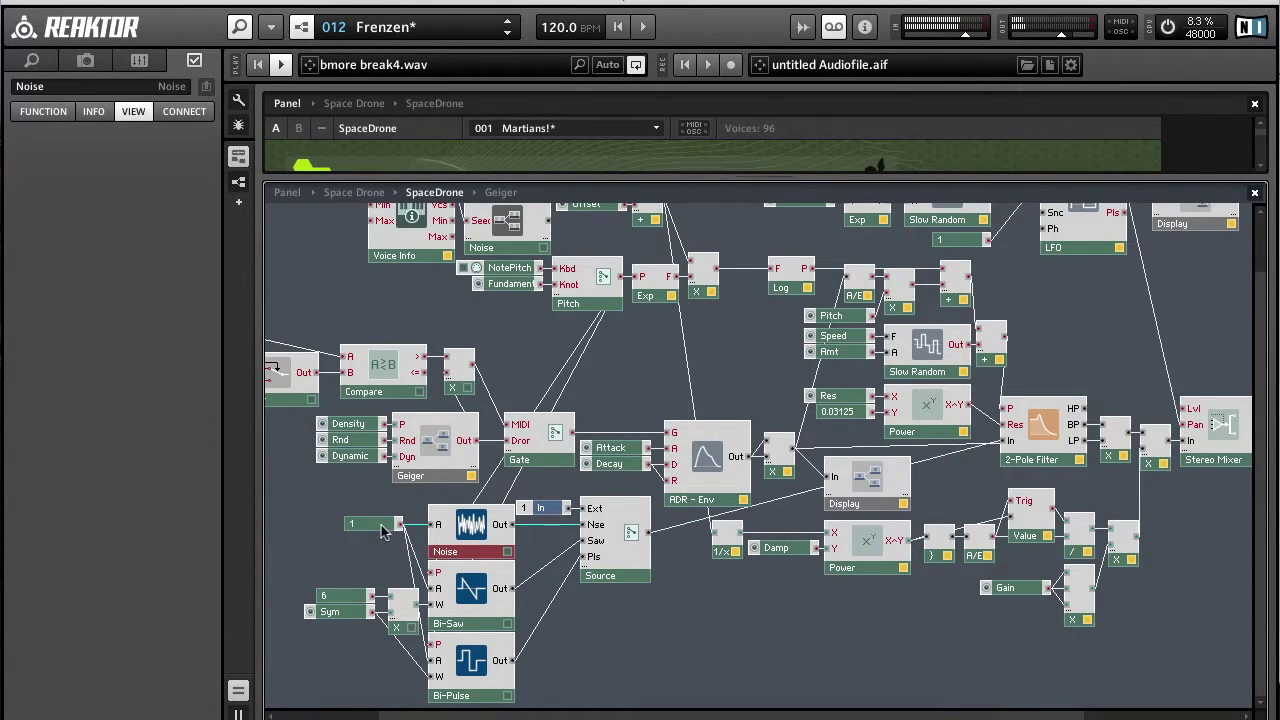
pyautogui.click(476, 626)
pyautogui.click(476, 660)
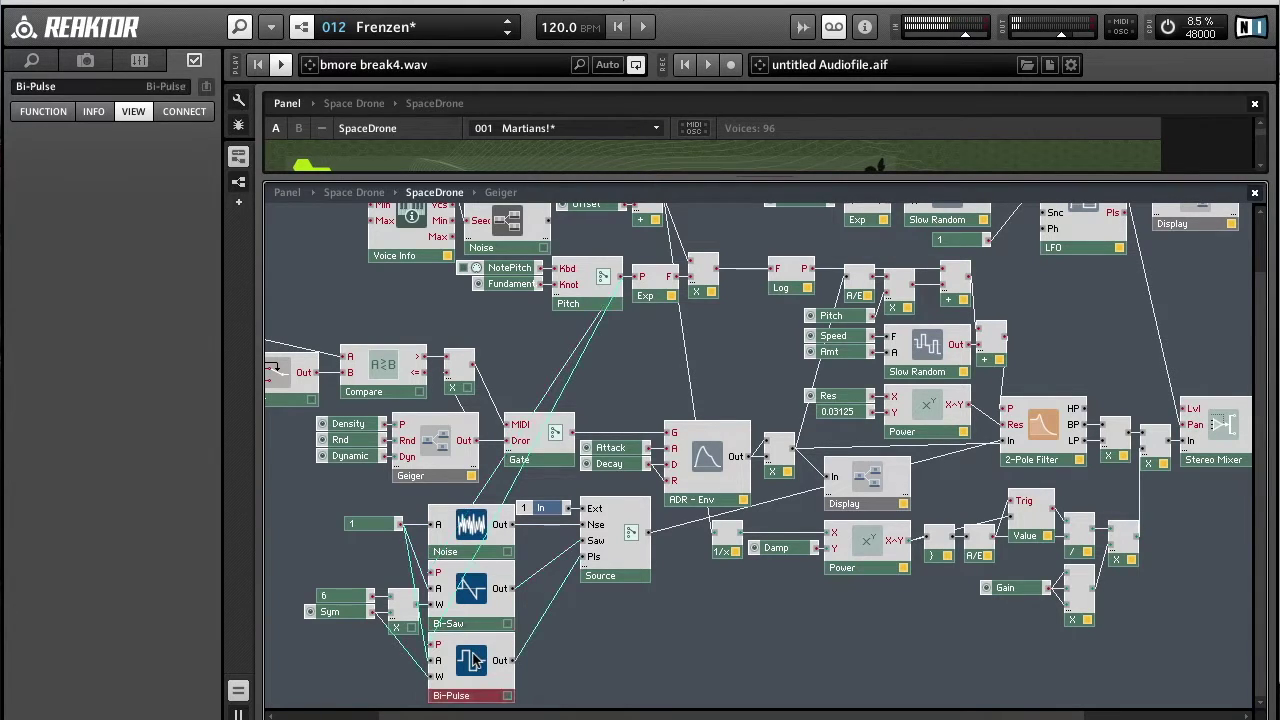
pyautogui.click(338, 620)
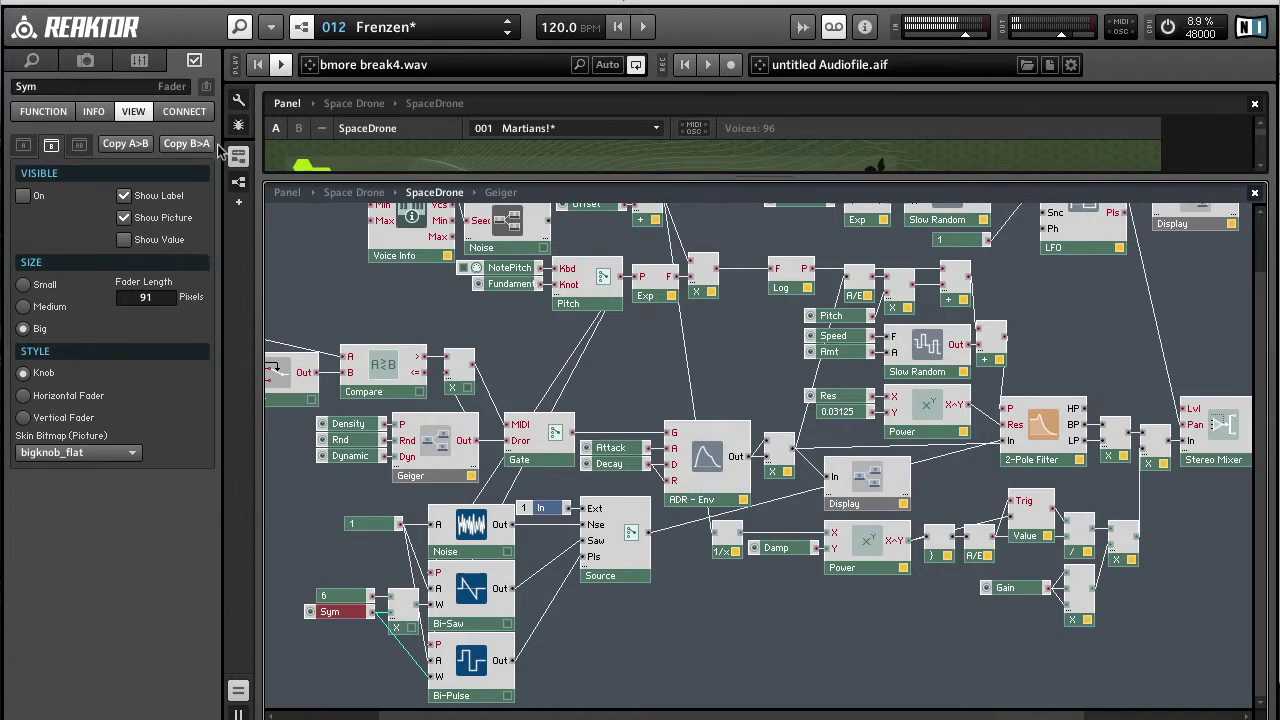
pyautogui.moveTo(409, 659)
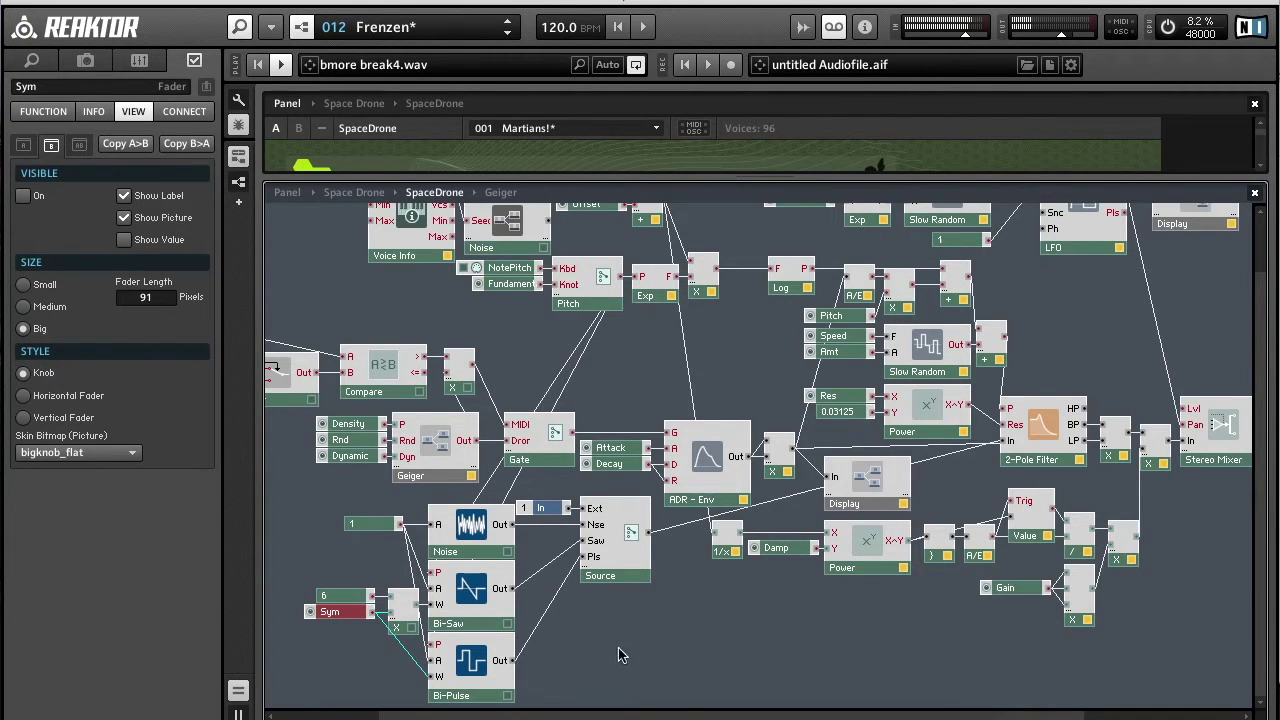
# Enlarge the panel area, set the Source to Nse and compare the MIDI Gate option with Drone.
pyautogui.scroll(2, 624, 655)
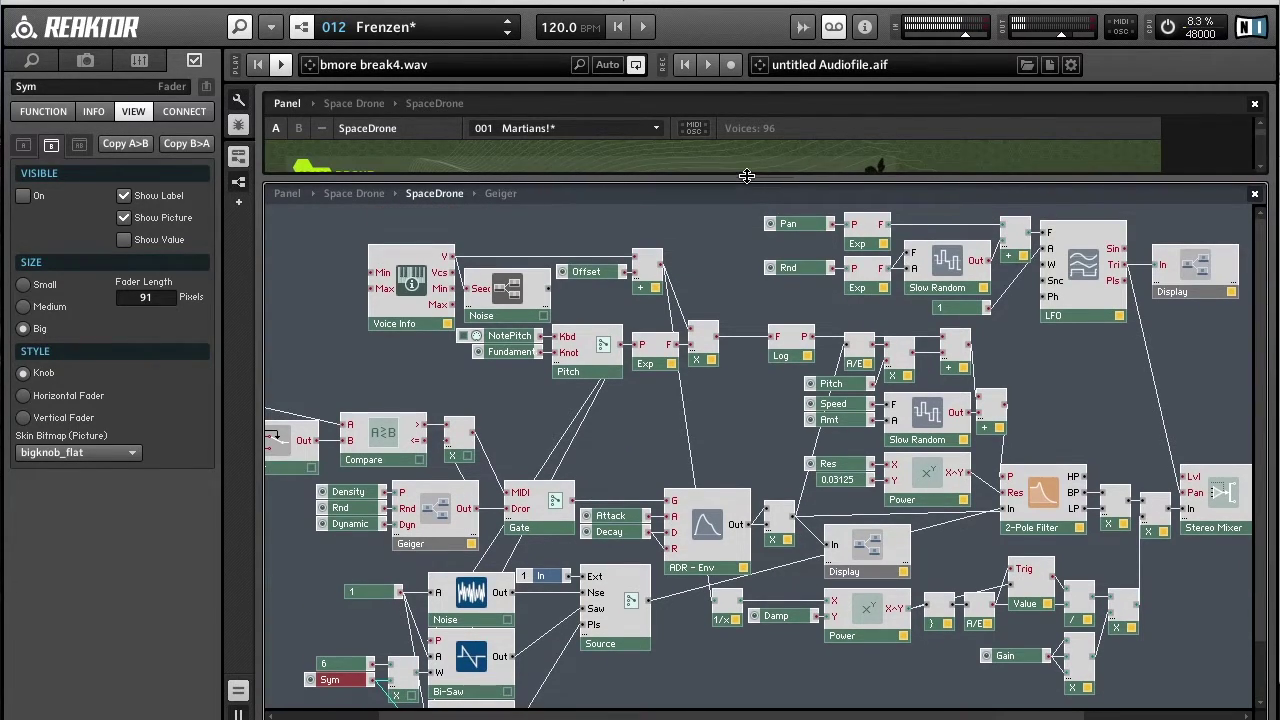
pyautogui.moveTo(748, 182); pyautogui.dragTo(752, 462)
pyautogui.click(1021, 284)
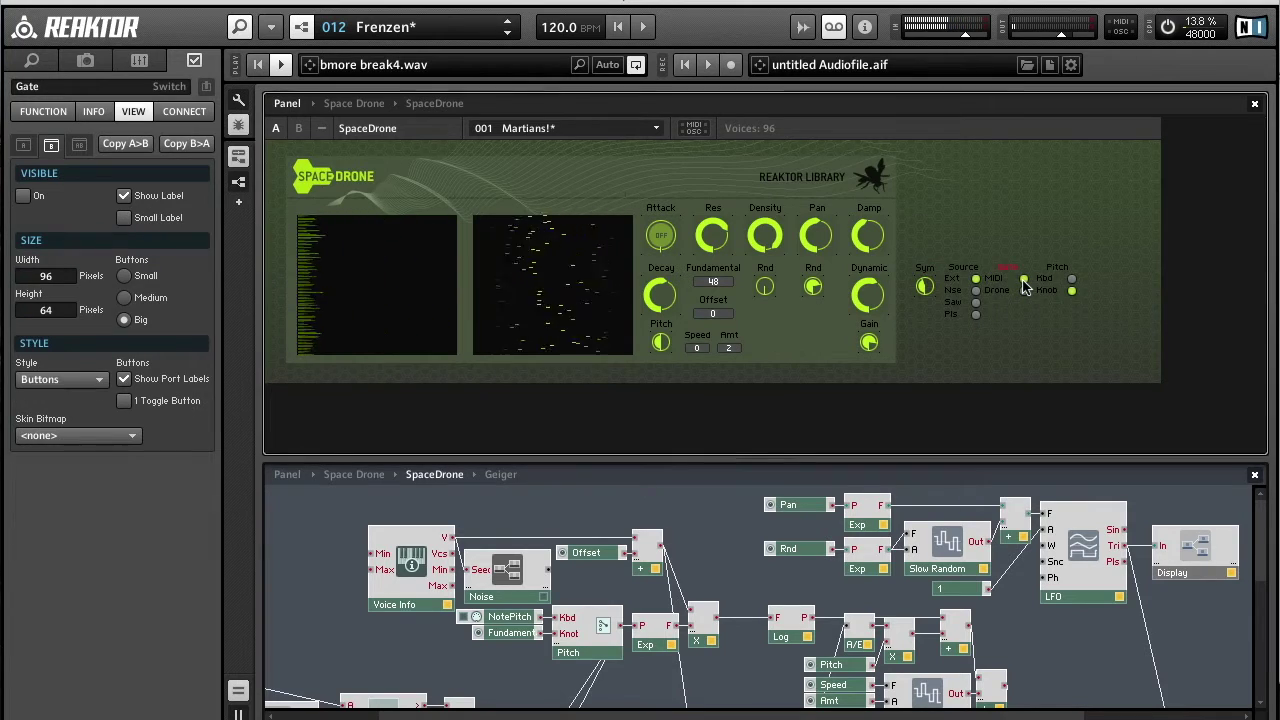
pyautogui.click(976, 291)
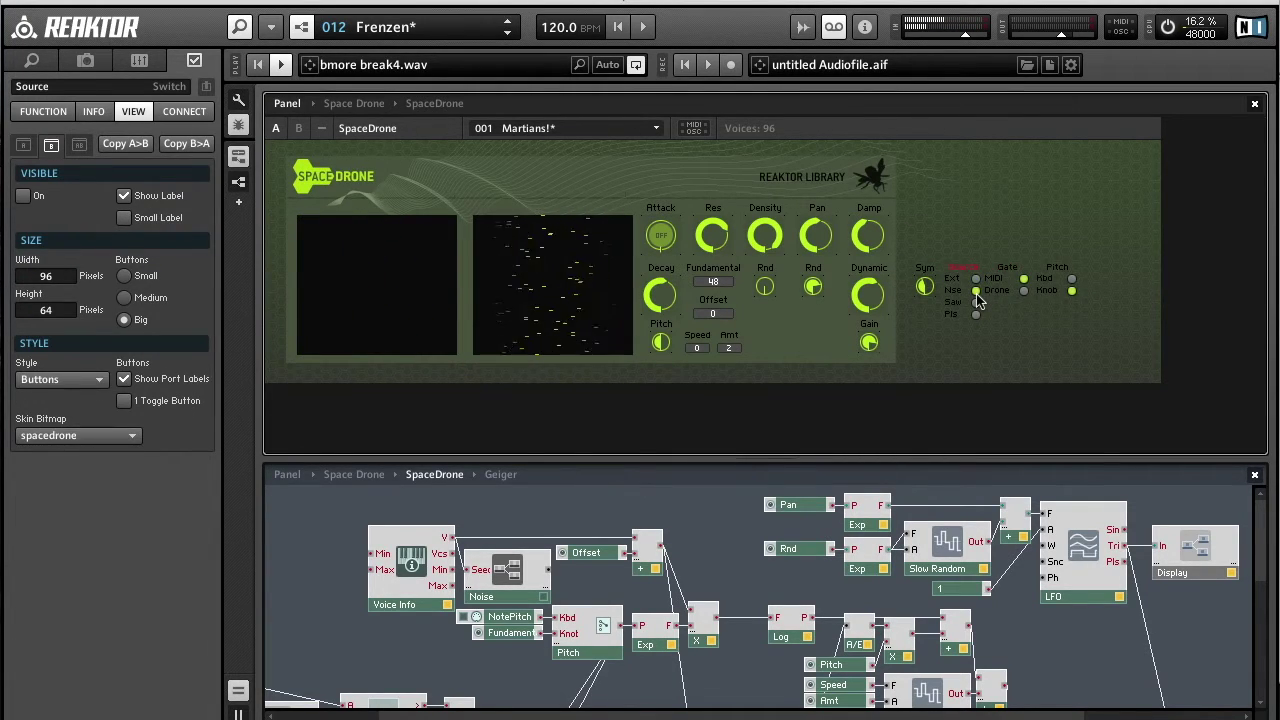
pyautogui.click(1023, 286)
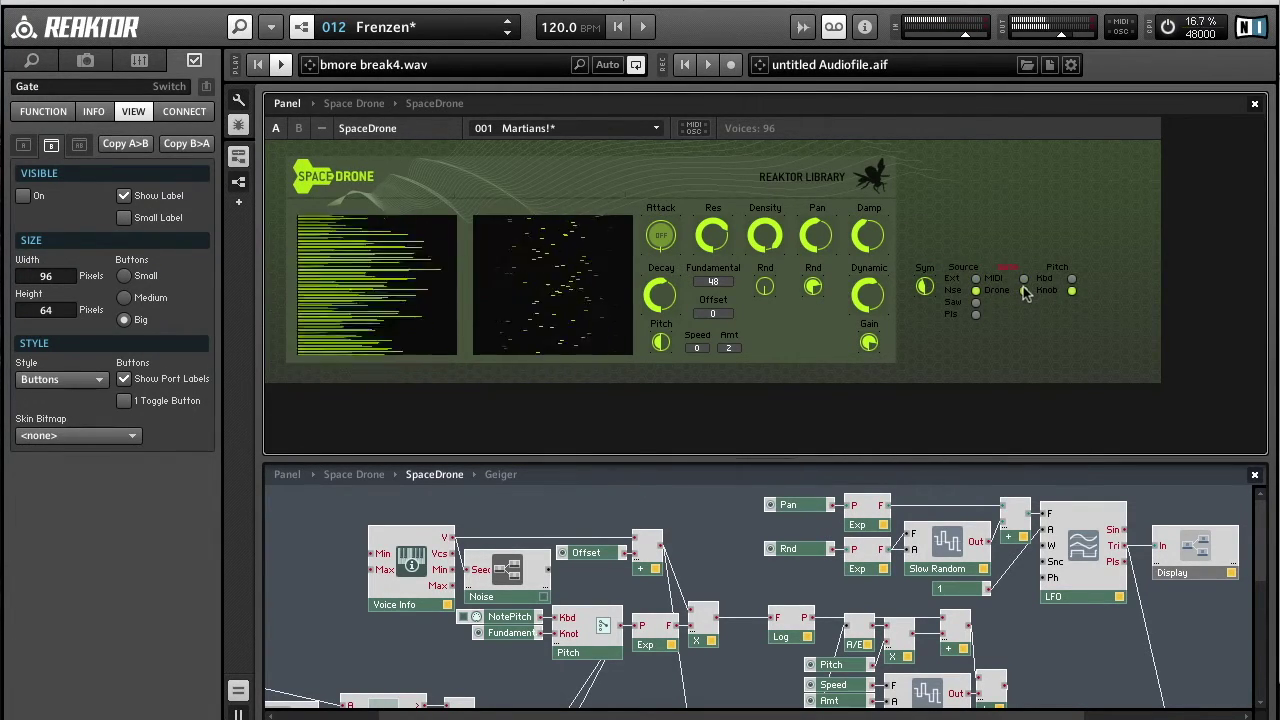
# Raise Damp and Res and reduce Gain for the noise source, with the Gate set to MIDI.
pyautogui.click(868, 245)
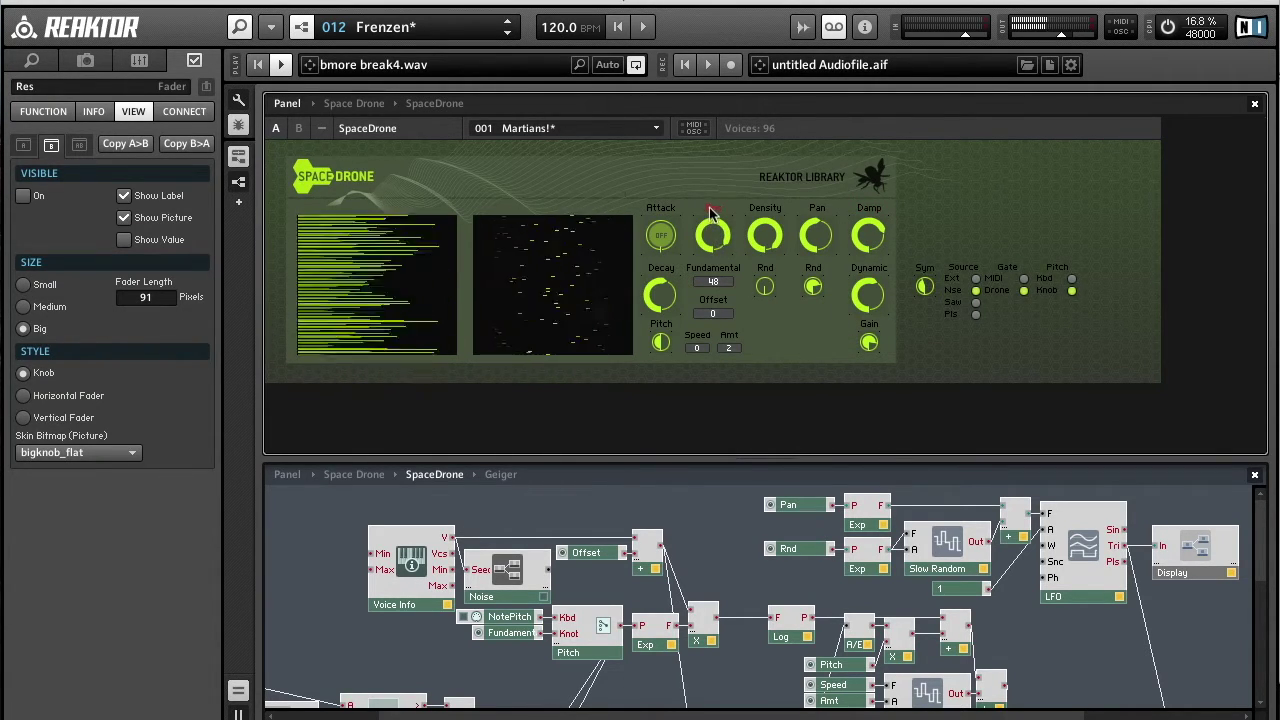
pyautogui.click(869, 343)
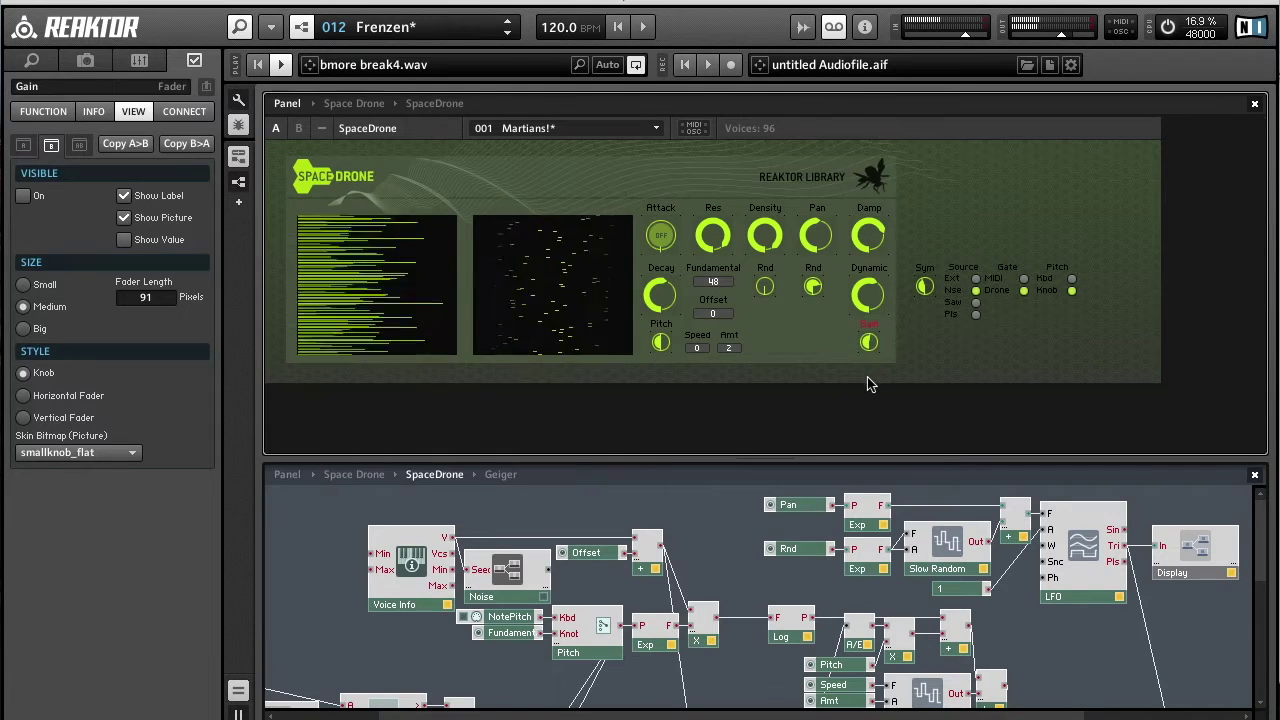
pyautogui.click(1024, 279)
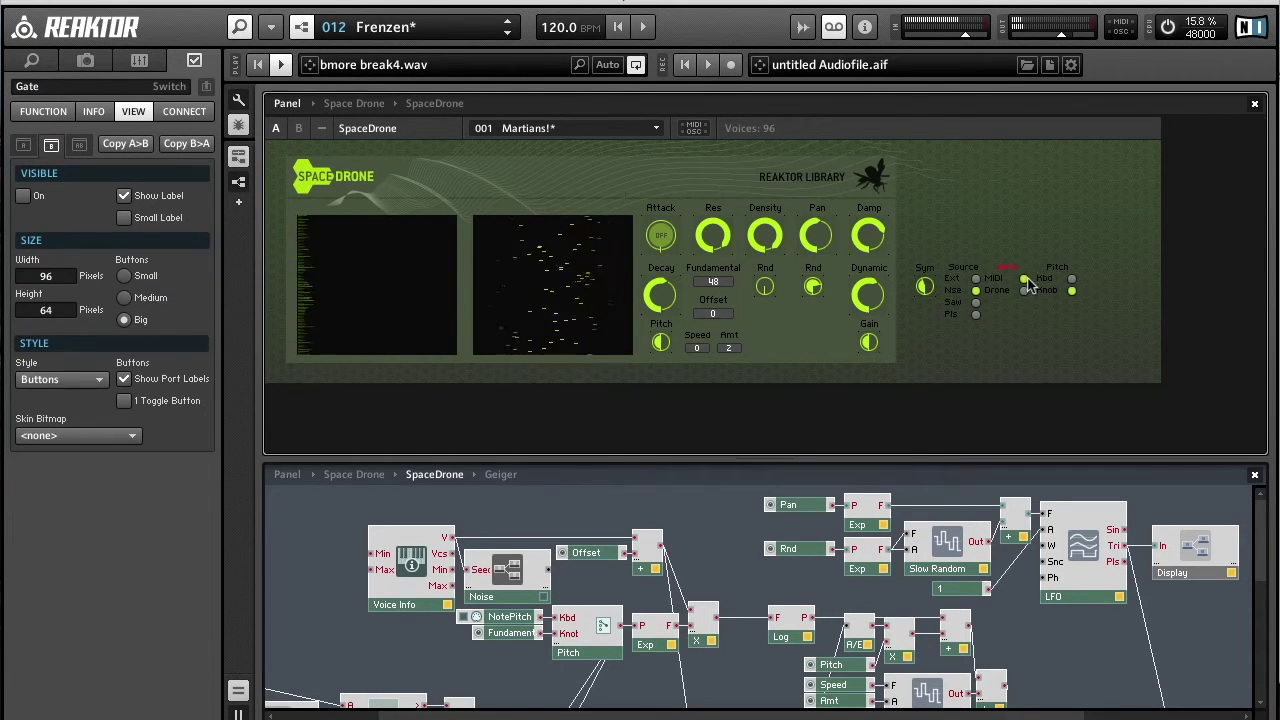
# Enlarge the structure area and trace the Gate switch's inputs back to the Geiger macro and the MIDI Gate module.
pyautogui.moveTo(801, 456); pyautogui.dragTo(795, 191)
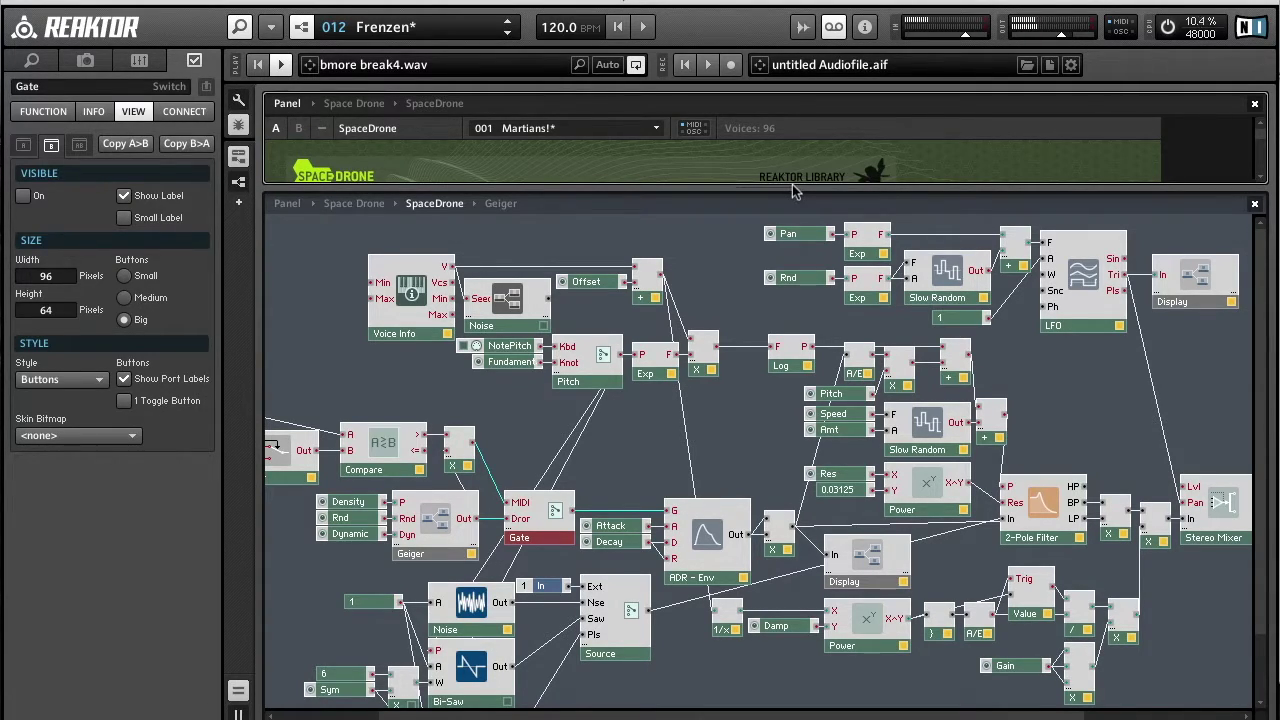
pyautogui.click(620, 455)
pyautogui.click(519, 538)
pyautogui.click(363, 561)
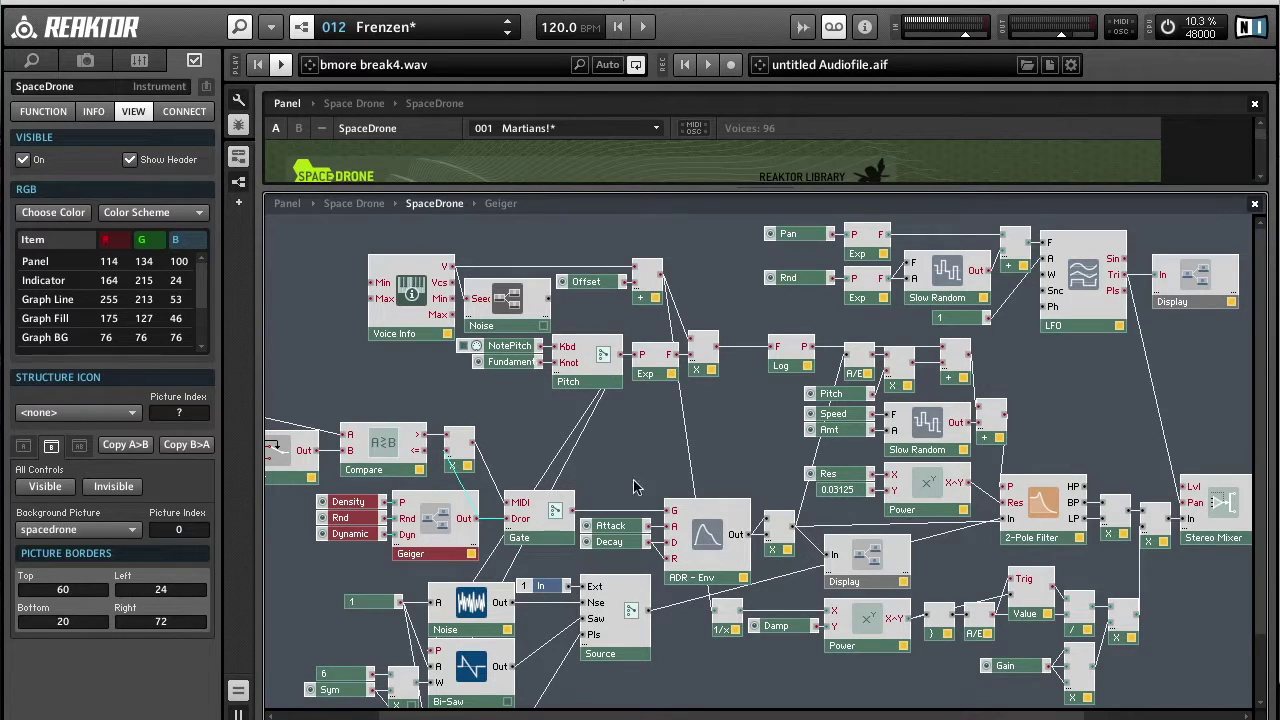
pyautogui.hscroll(-1, 578, 429)
pyautogui.hscroll(-3, 578, 429)
pyautogui.hscroll(-8, 578, 429)
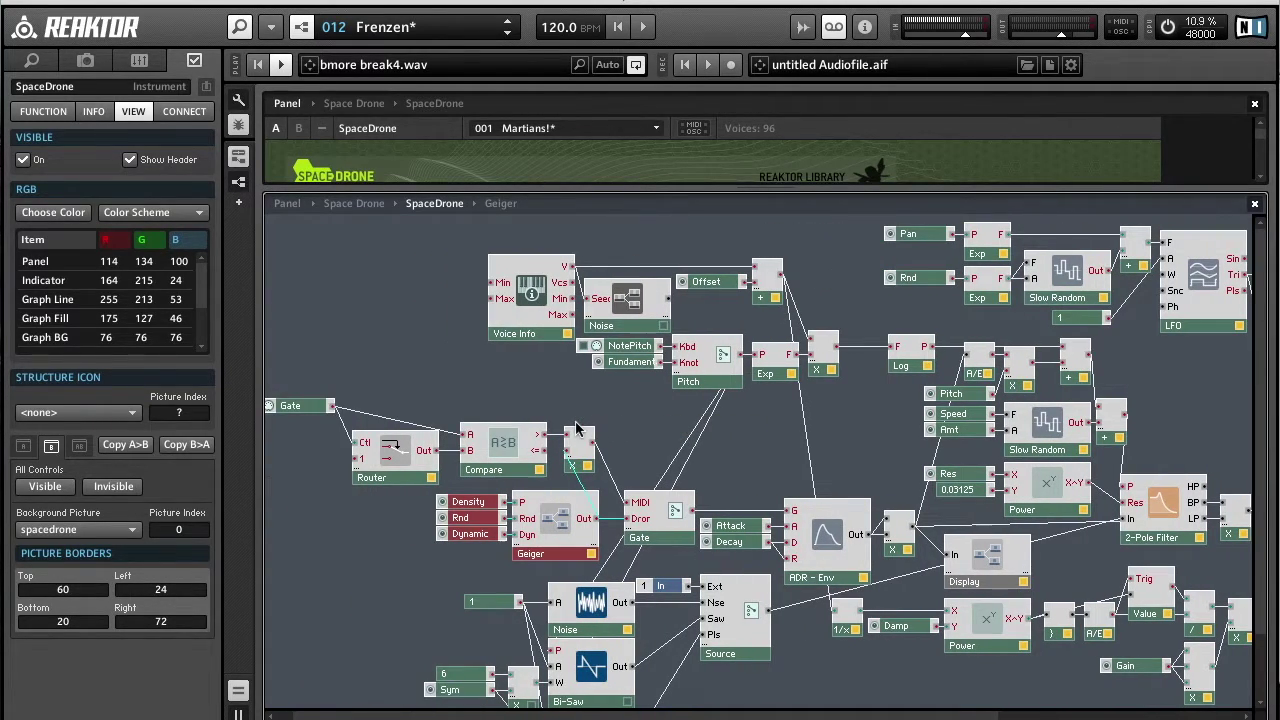
pyautogui.hscroll(-2, 436, 383)
pyautogui.click(323, 408)
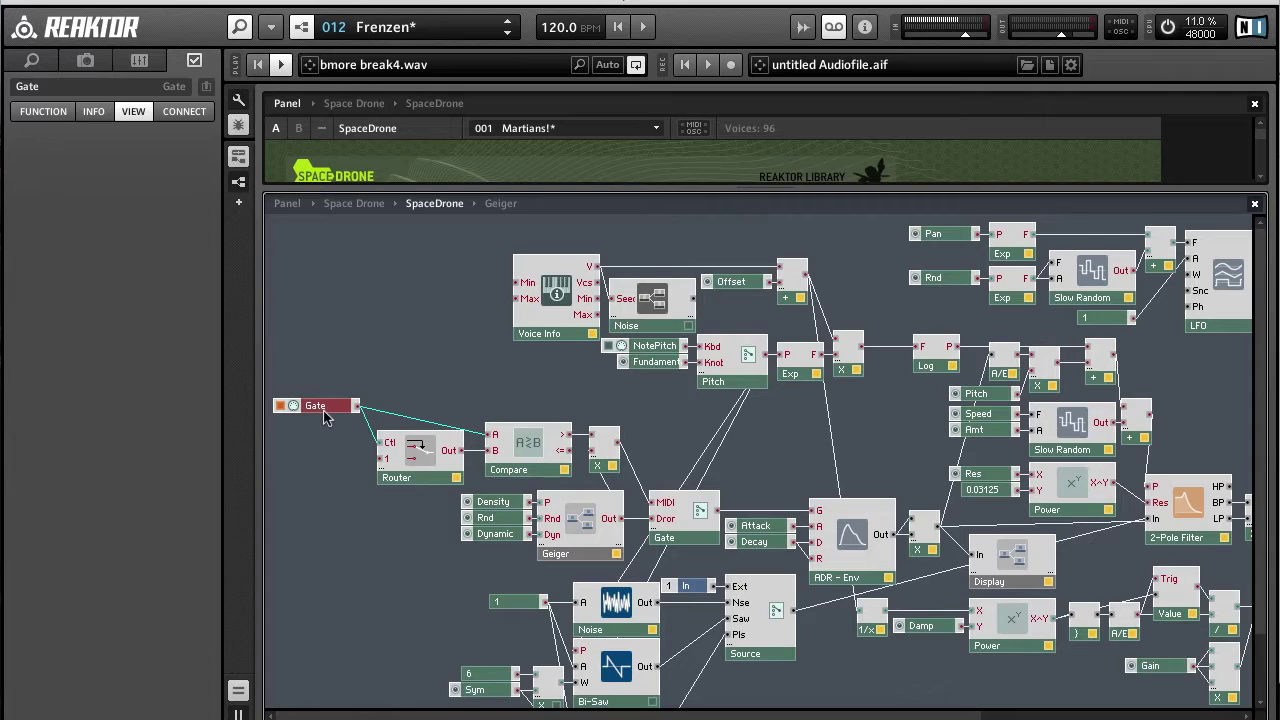
# Delete the Router module feeding Compare, line up the Gate module with Compare and move Compare closer to it.
pyautogui.click(423, 466)
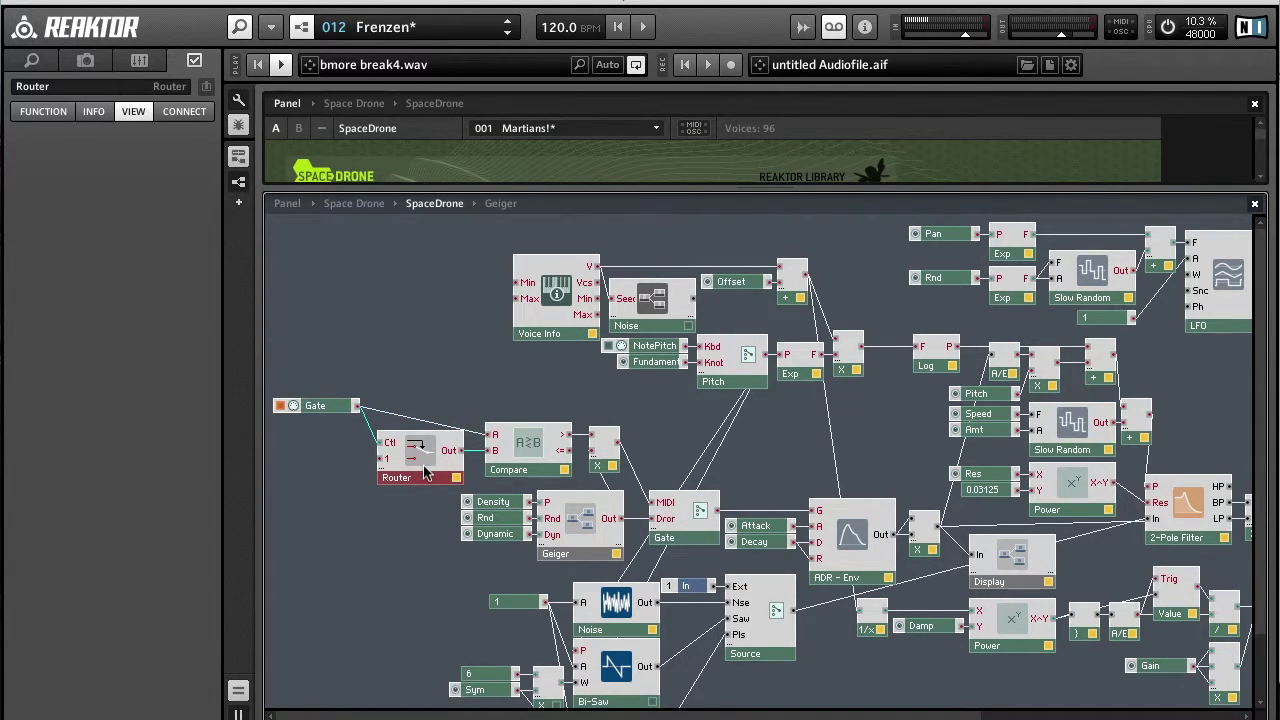
pyautogui.press('Delete')
pyautogui.moveTo(333, 410); pyautogui.dragTo(333, 438)
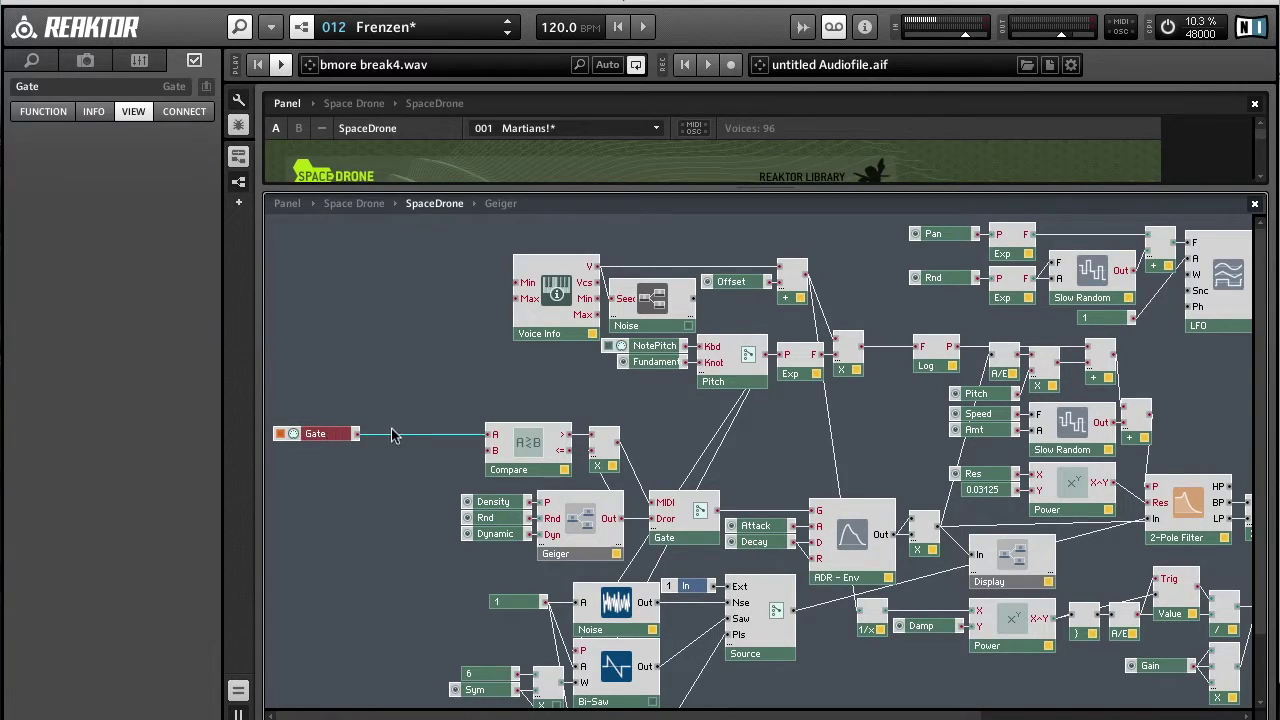
pyautogui.moveTo(397, 437)
pyautogui.moveTo(529, 468); pyautogui.dragTo(485, 468)
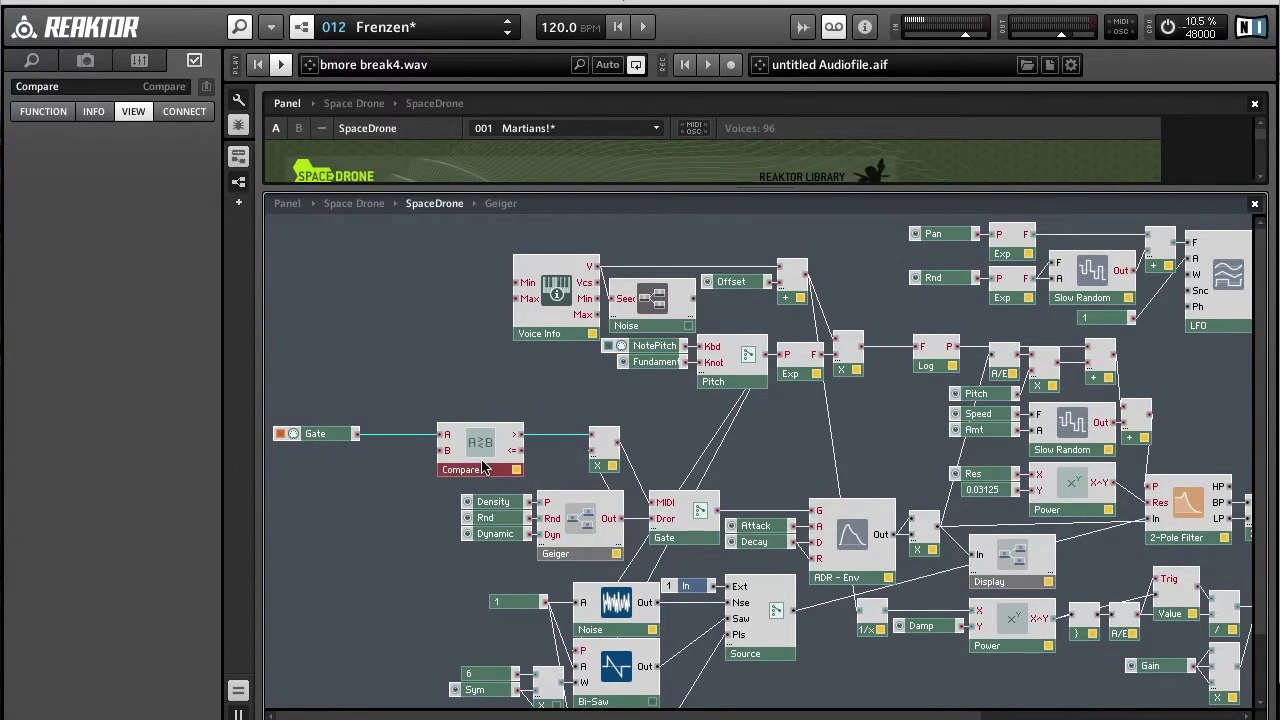
# Inspect the values on the Compare output wire, temporarily switching the Compare module to mono and restoring polyphonic mode.
pyautogui.moveTo(555, 437)
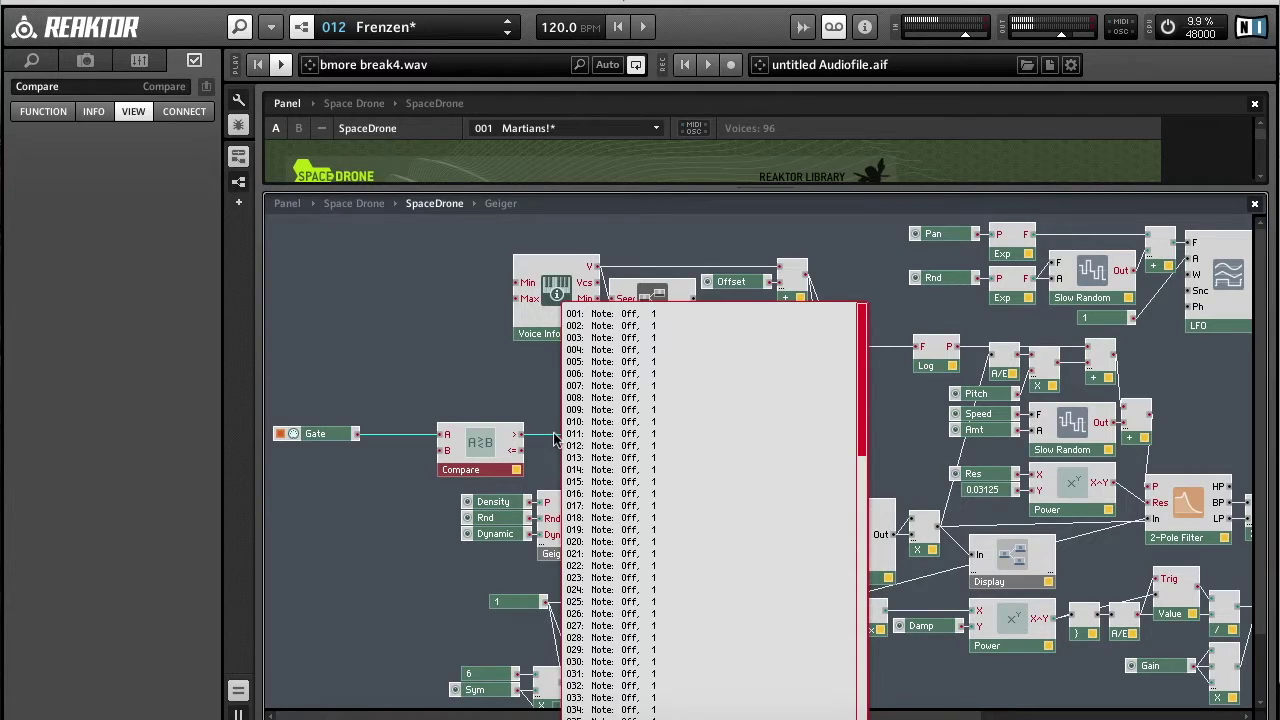
pyautogui.click(482, 416)
pyautogui.rightClick(482, 482)
pyautogui.press('Escape')
pyautogui.click(480, 458)
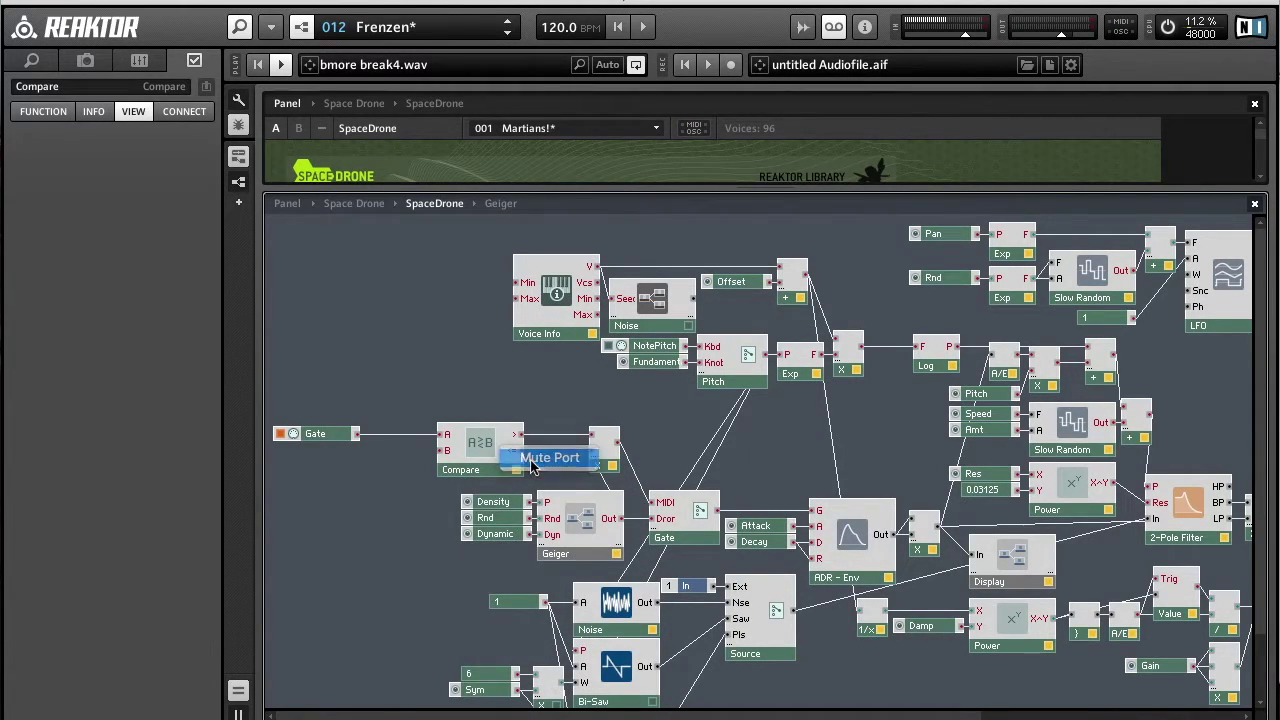
pyautogui.rightClick(510, 467)
pyautogui.click(520, 456)
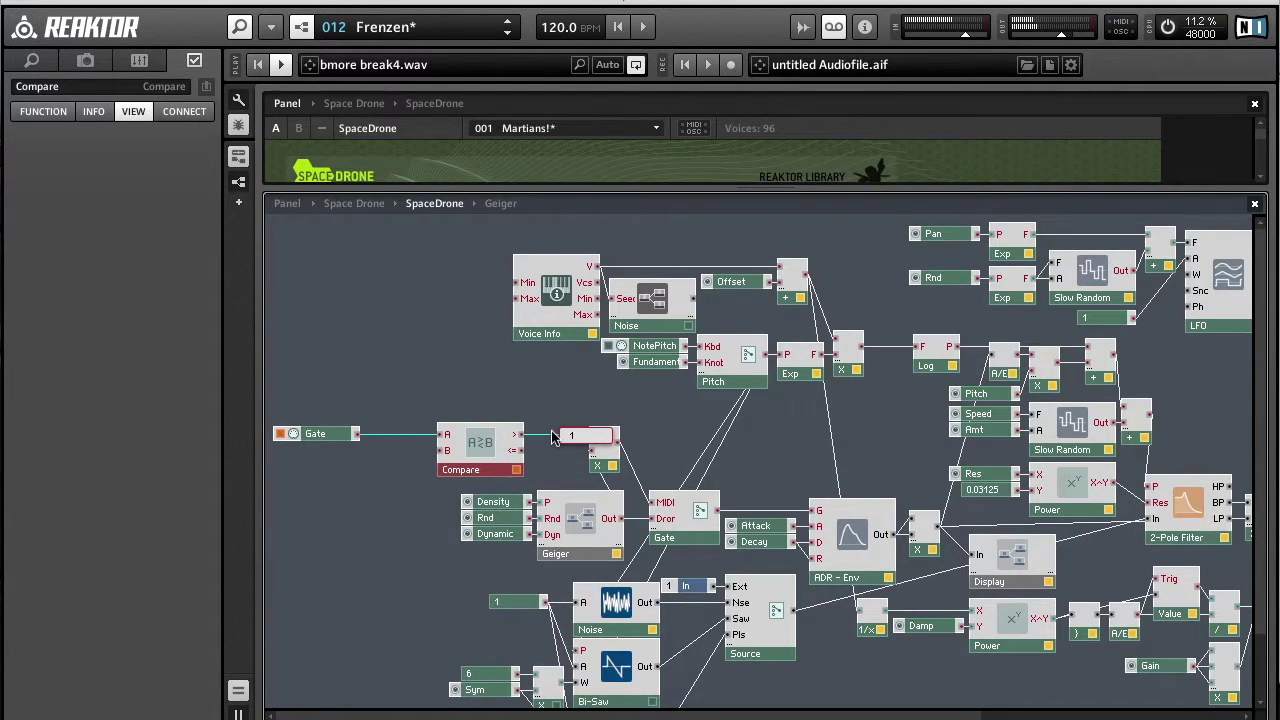
pyautogui.rightClick(476, 470)
pyautogui.click(495, 468)
pyautogui.click(563, 461)
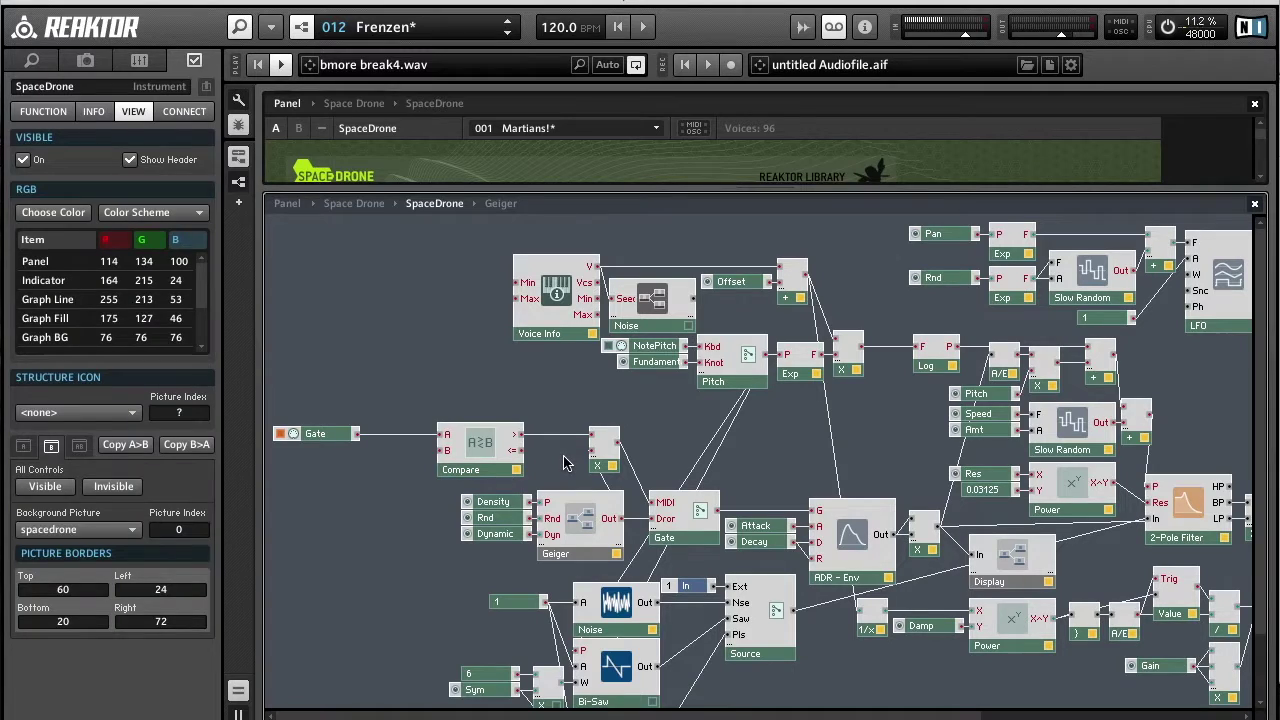
# Move the Geiger macro and its controls under Compare, bring the multiply module closer and inspect the Compare output wire's values.
pyautogui.moveTo(483, 556); pyautogui.dragTo(476, 516)
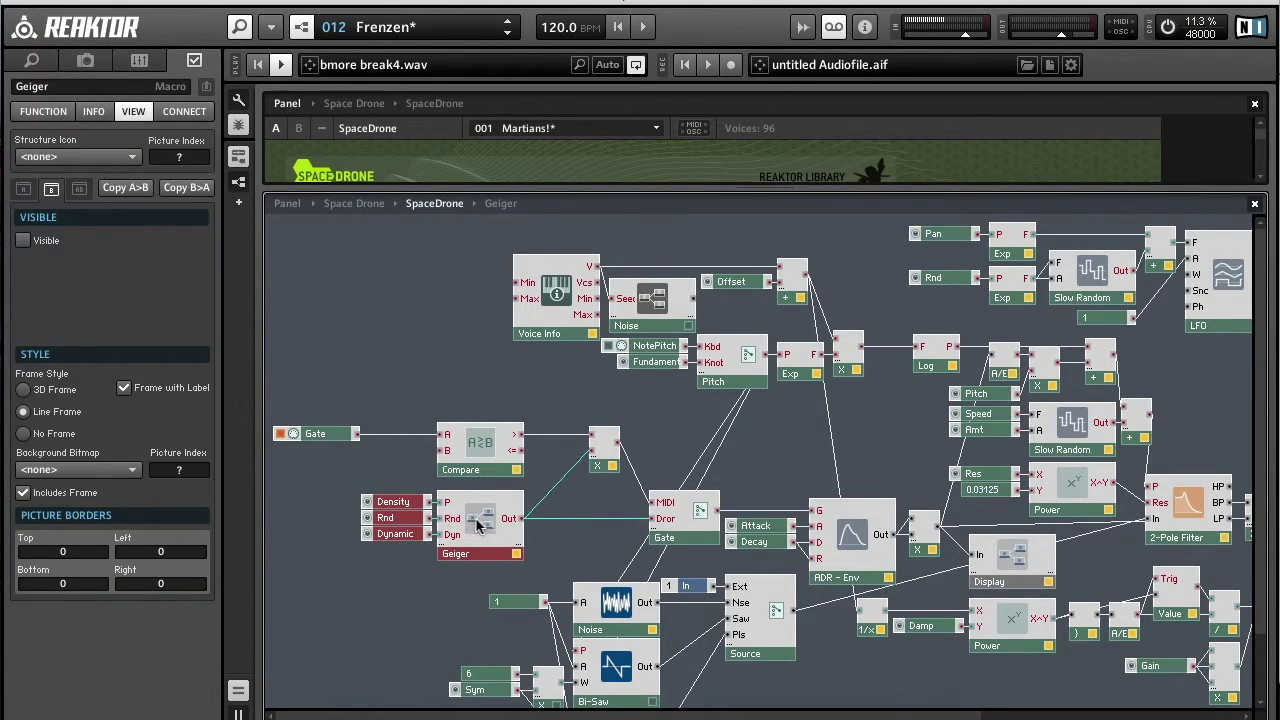
pyautogui.click(583, 500)
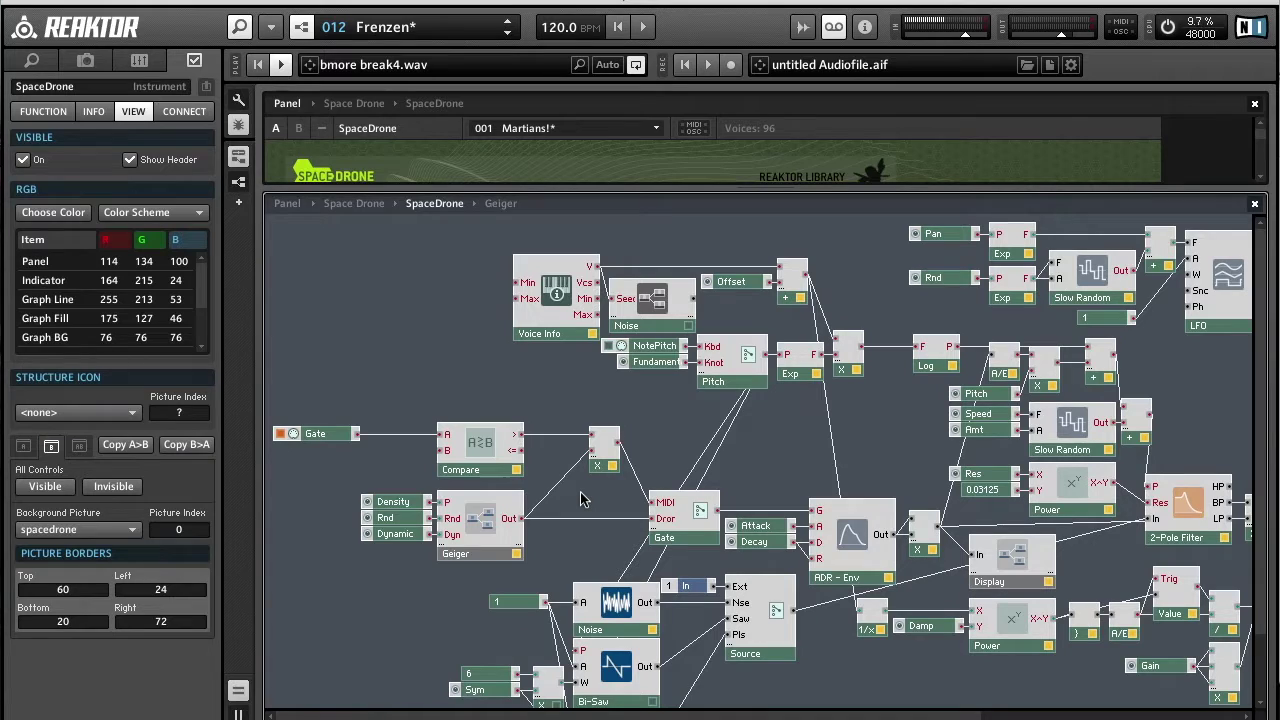
pyautogui.moveTo(606, 474); pyautogui.dragTo(578, 469)
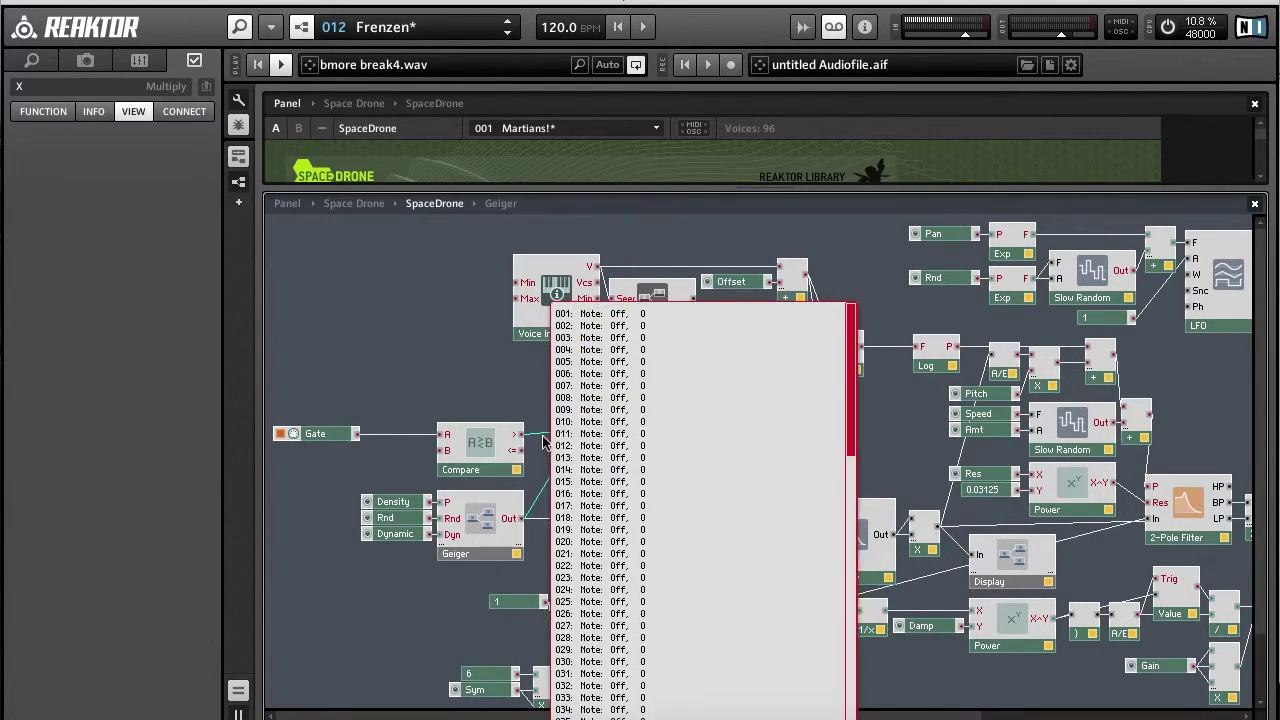
pyautogui.click(534, 470)
pyautogui.click(580, 470)
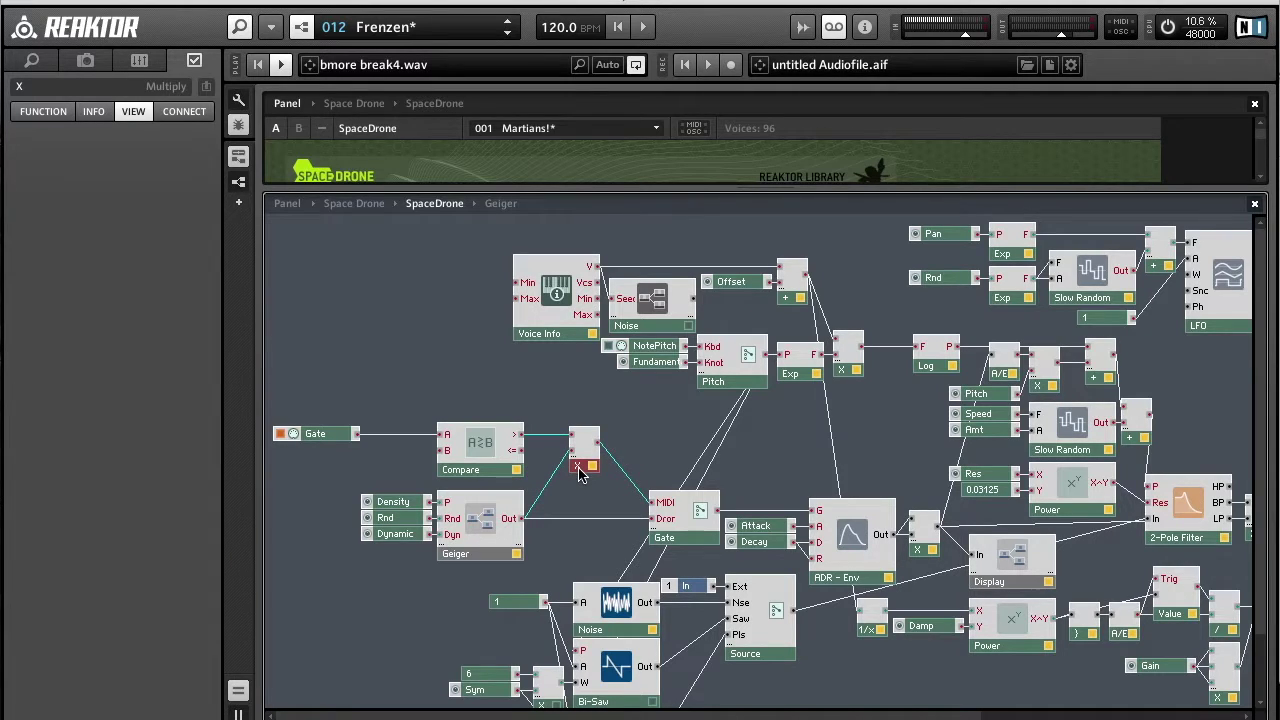
pyautogui.moveTo(628, 477)
pyautogui.moveTo(549, 494)
# Enlarge the panel area, set Fundamental to 22 and switch Pitch to Kbd.
pyautogui.moveTo(662, 187); pyautogui.dragTo(666, 484)
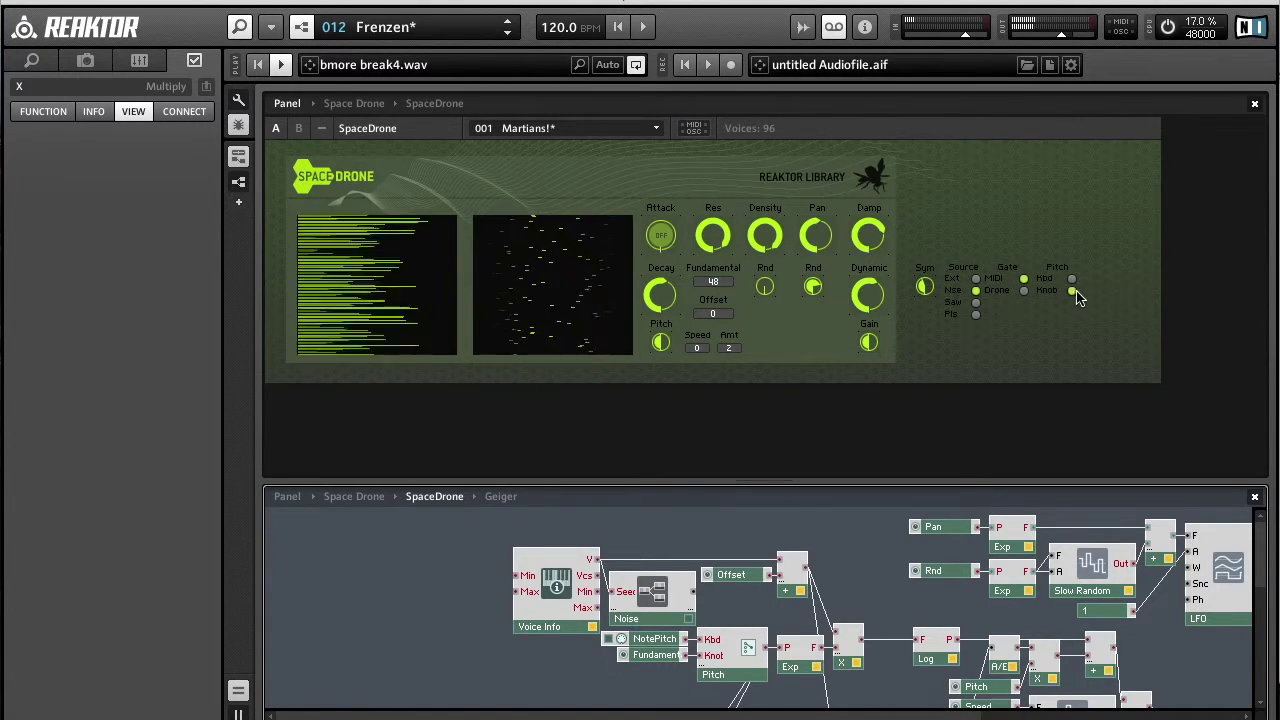
pyautogui.click(713, 282)
pyautogui.moveTo(715, 312); pyautogui.dragTo(724, 287)
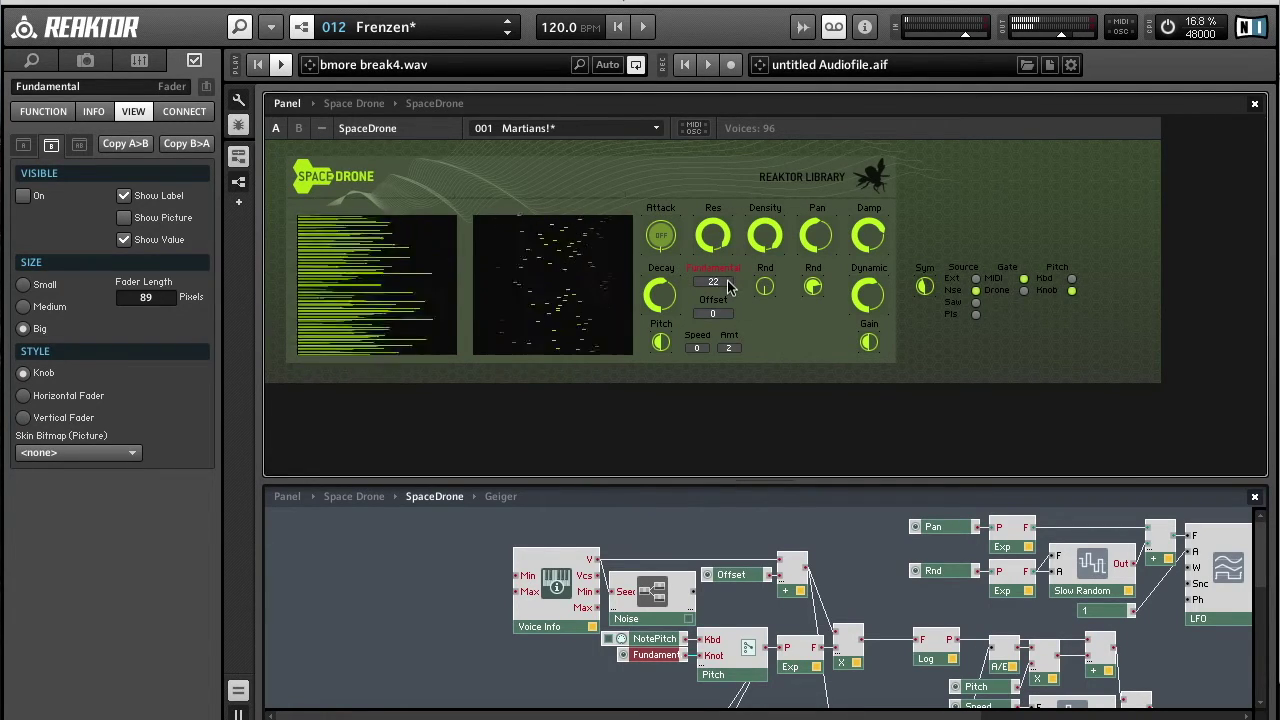
pyautogui.click(1069, 279)
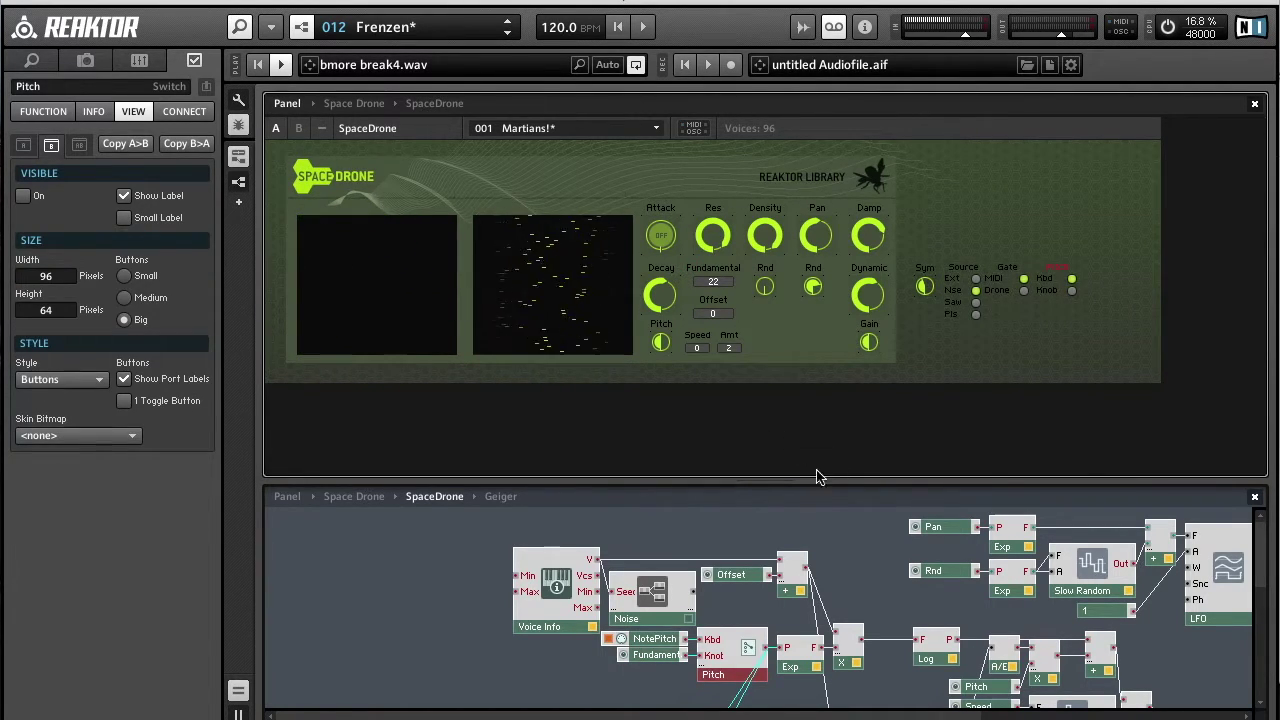
# Enlarge the structure area and examine how NotePitch and Fundamental feed the Pitch switch.
pyautogui.moveTo(729, 484); pyautogui.dragTo(728, 182)
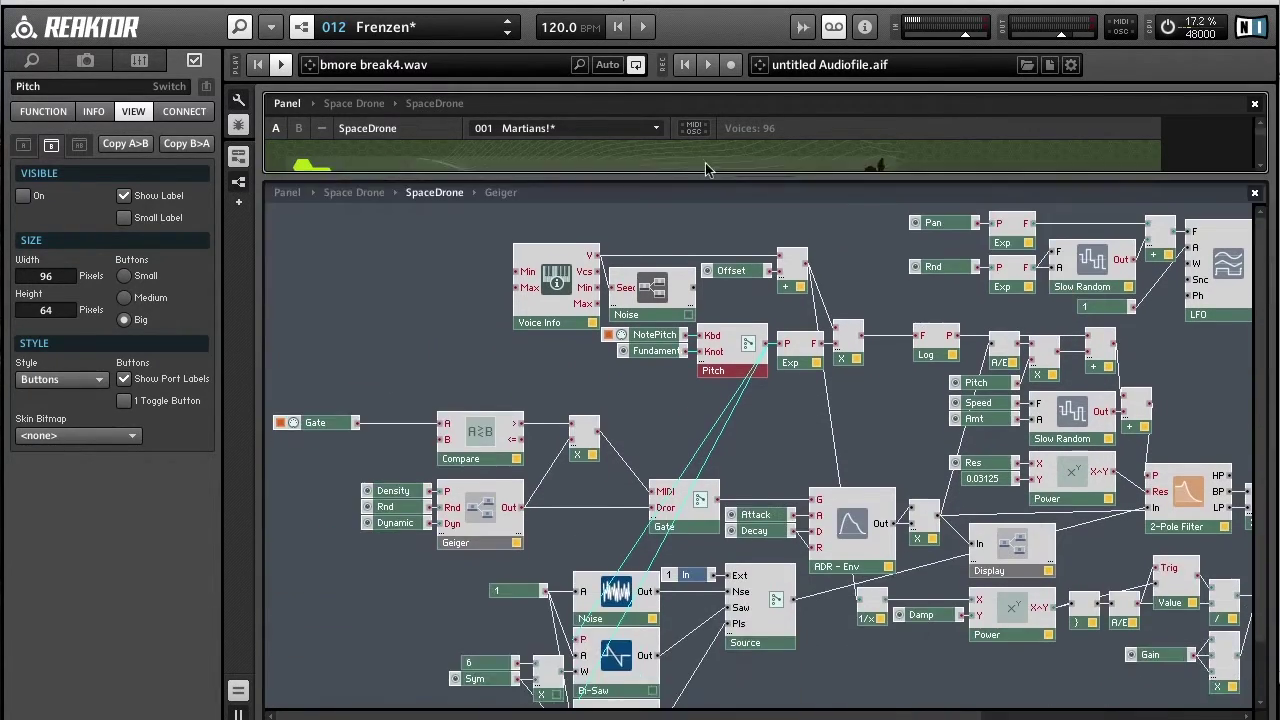
pyautogui.click(668, 372)
pyautogui.click(658, 346)
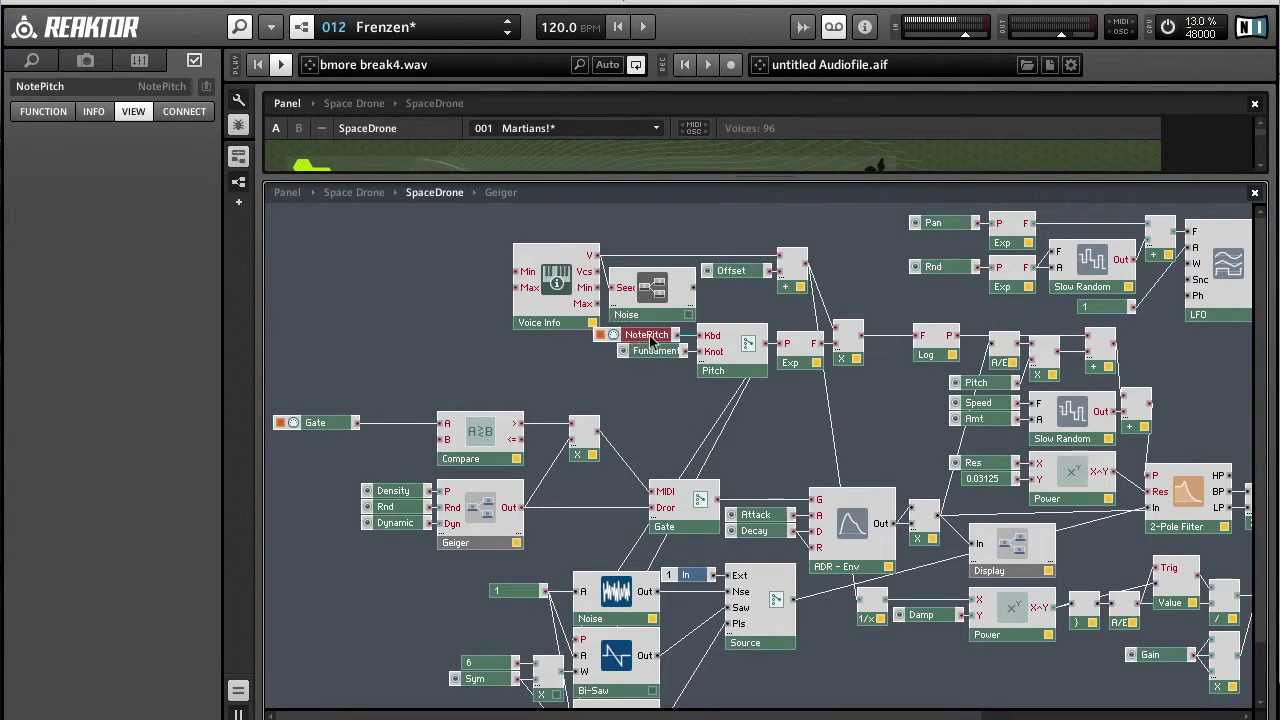
pyautogui.moveTo(658, 341); pyautogui.dragTo(655, 342)
pyautogui.click(658, 352)
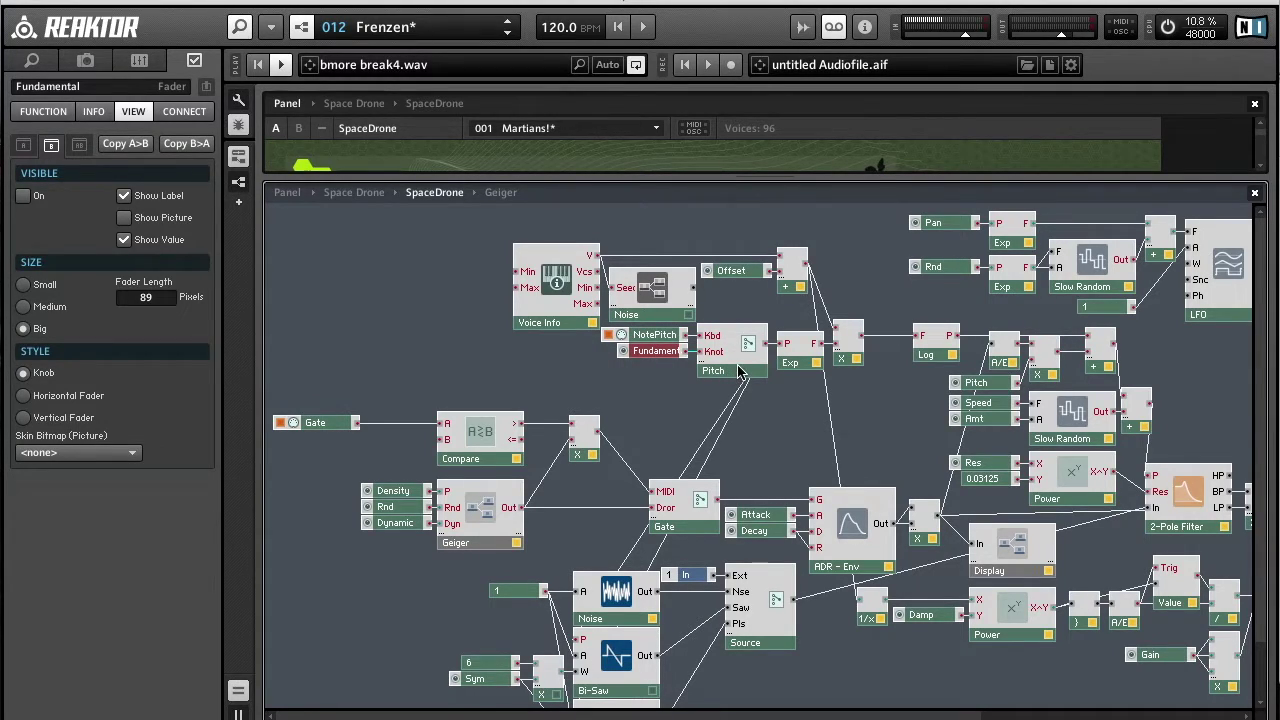
# Inspect the values entering and leaving the Exp module after the Pitch switch, moving Exp aside temporarily to expose its wires.
pyautogui.click(660, 337)
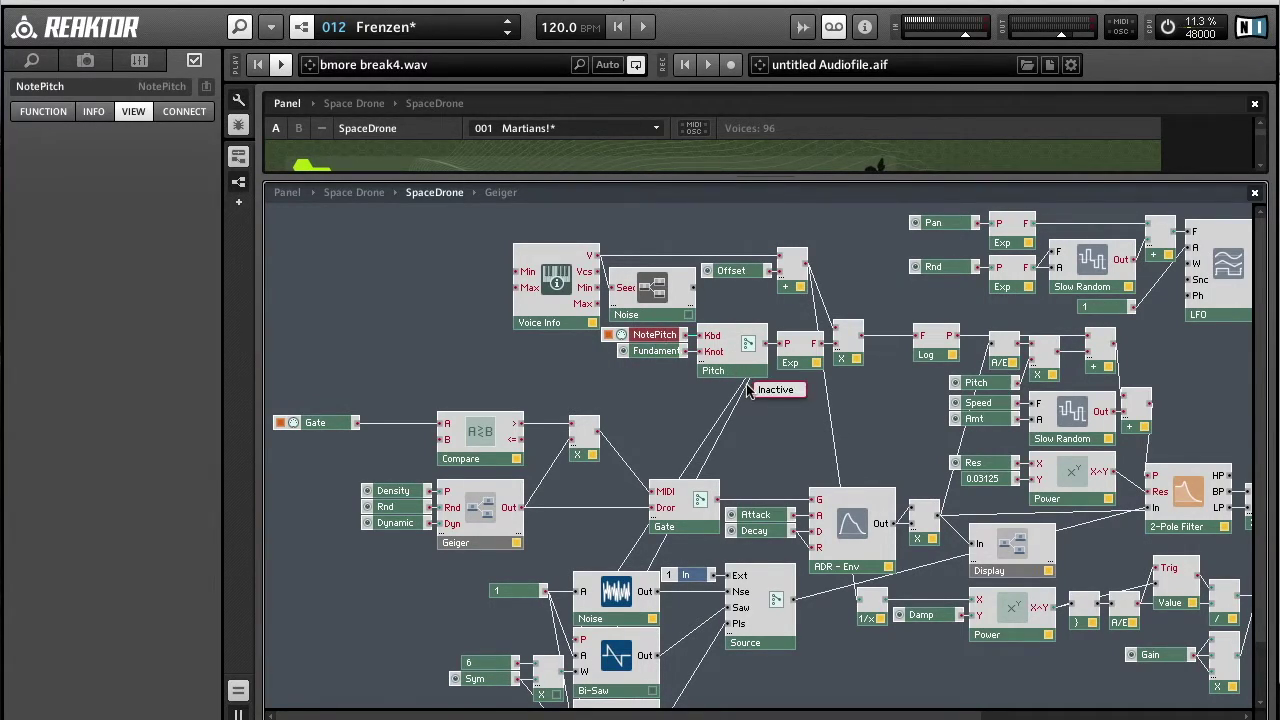
pyautogui.click(795, 366)
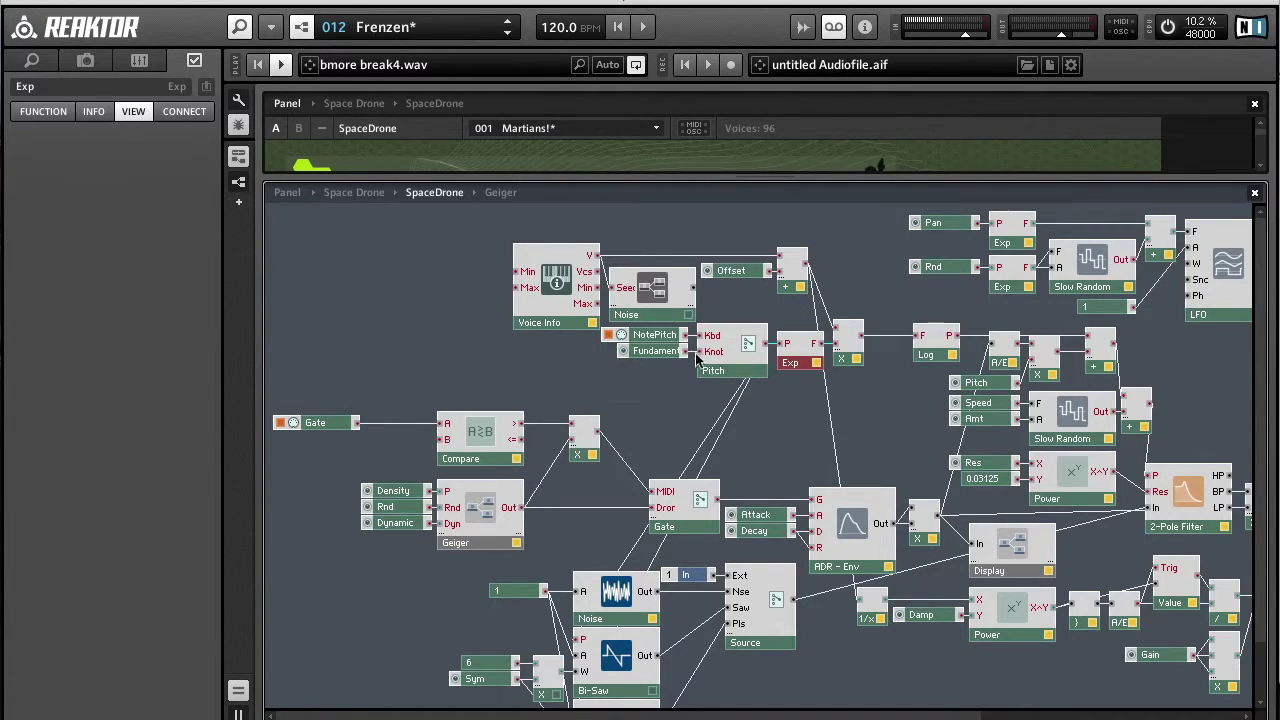
pyautogui.moveTo(692, 342)
pyautogui.moveTo(804, 366); pyautogui.dragTo(820, 463)
pyautogui.moveTo(786, 416)
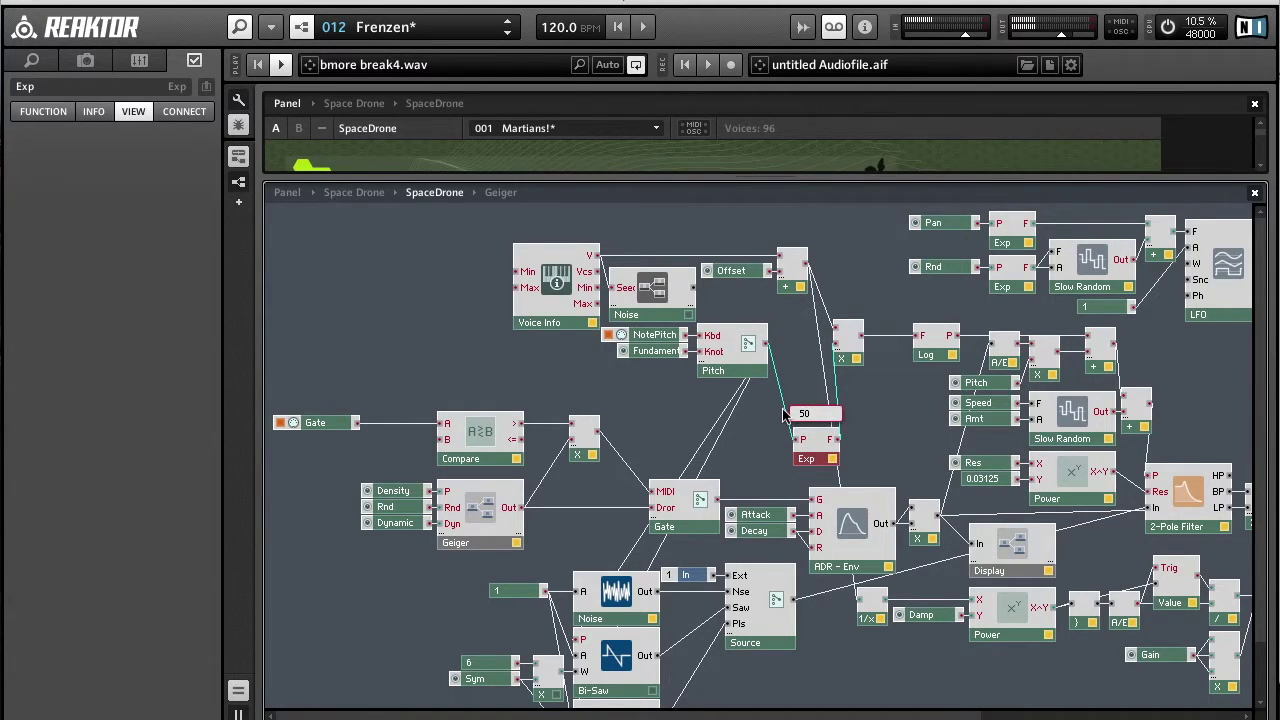
pyautogui.moveTo(839, 410)
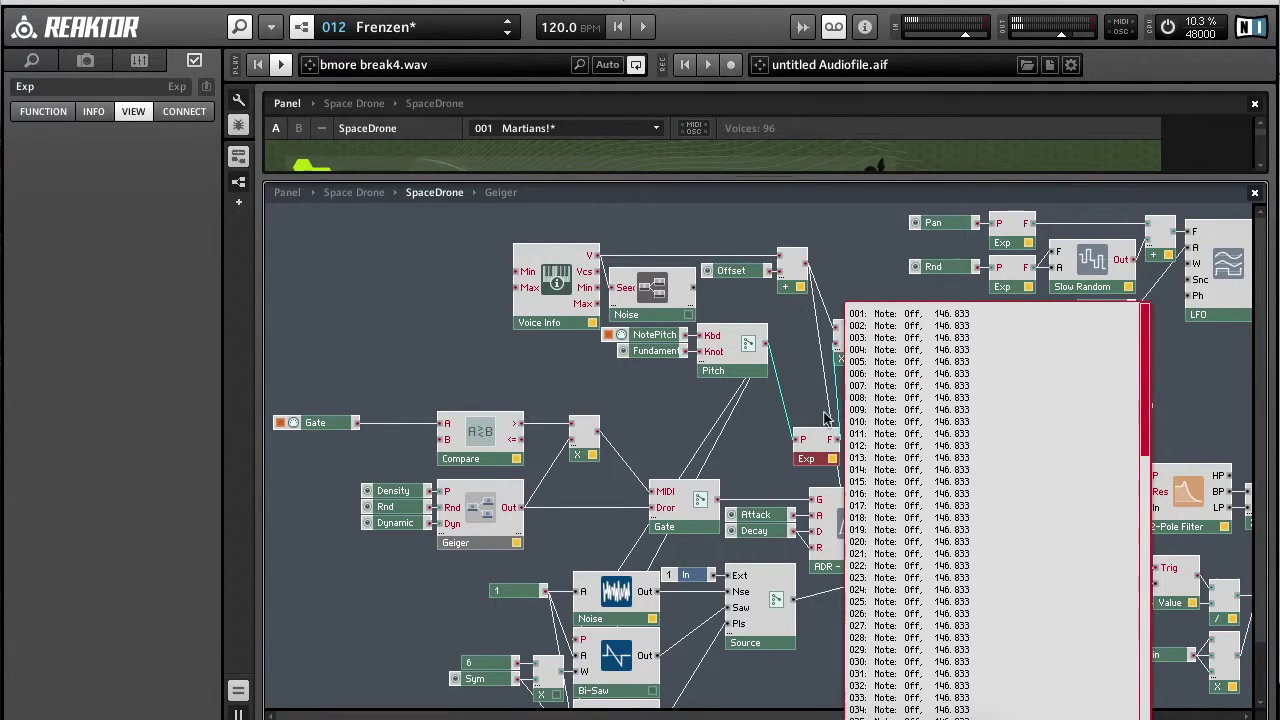
pyautogui.moveTo(812, 460); pyautogui.dragTo(797, 357)
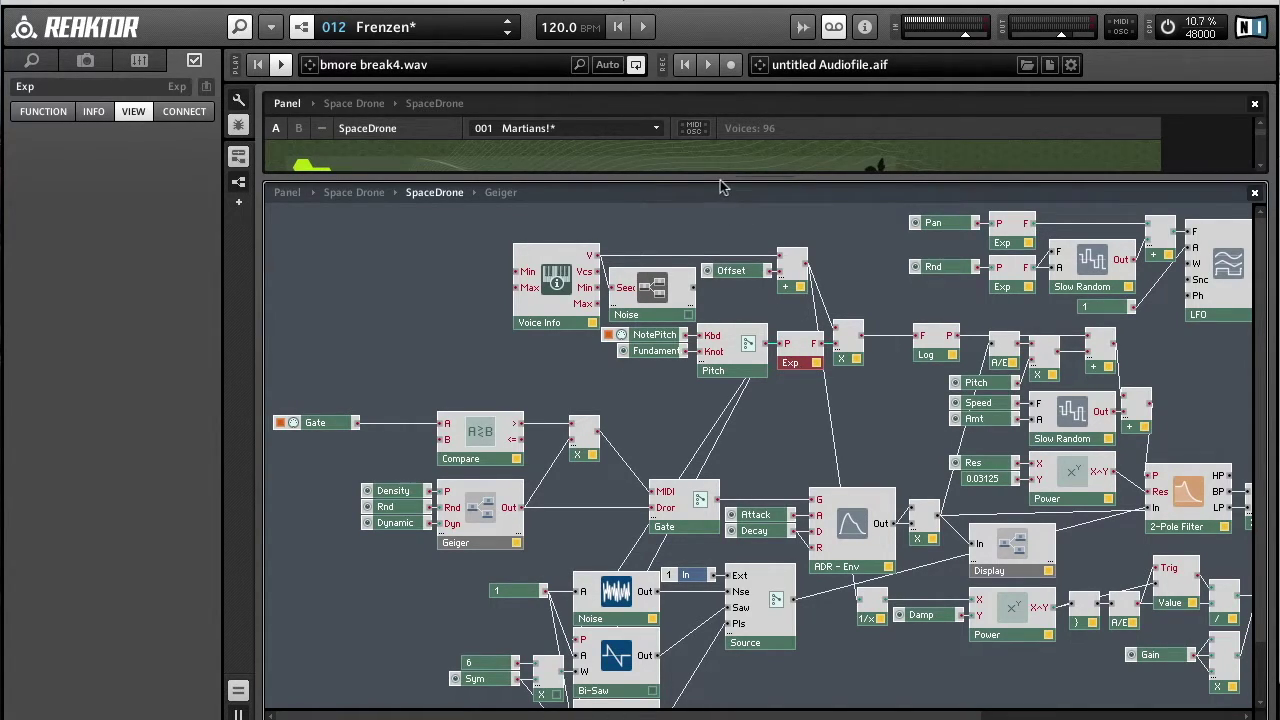
# Enlarge the panel area to try the Offset control, and return to the structure to examine how Offset joins the pitch signal.
pyautogui.moveTo(720, 178); pyautogui.dragTo(735, 468)
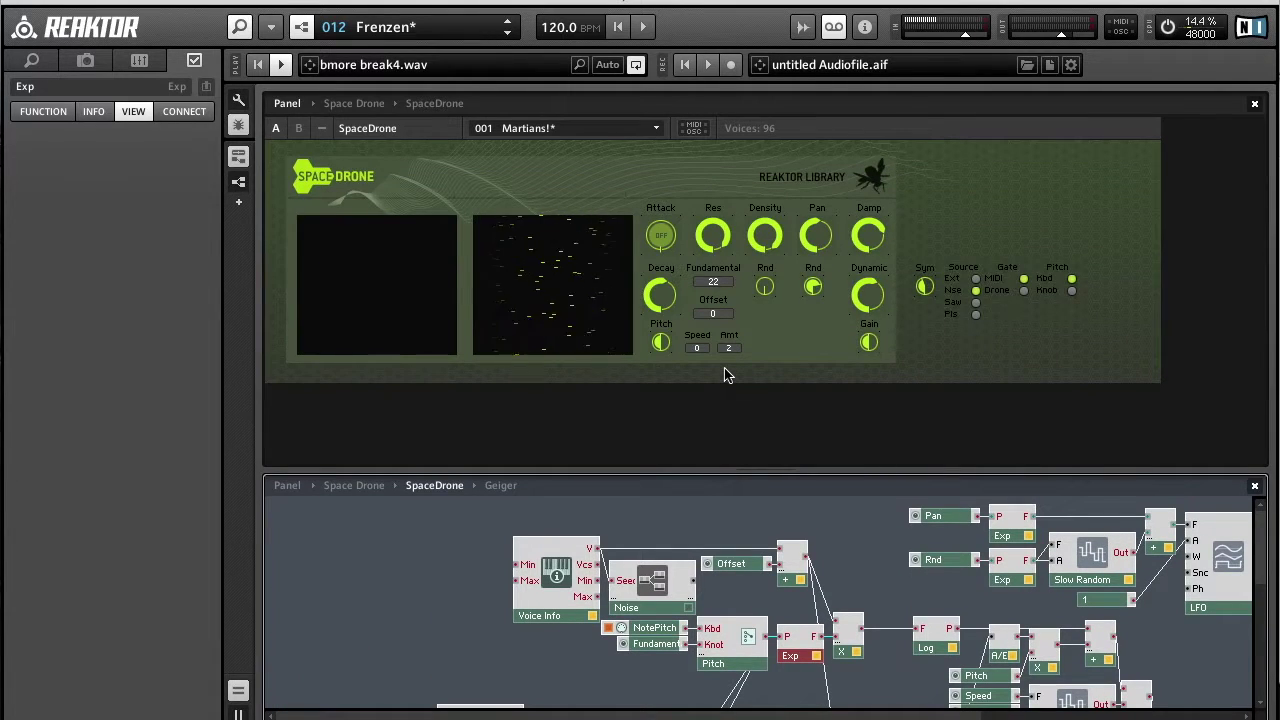
pyautogui.moveTo(714, 316); pyautogui.dragTo(737, 437)
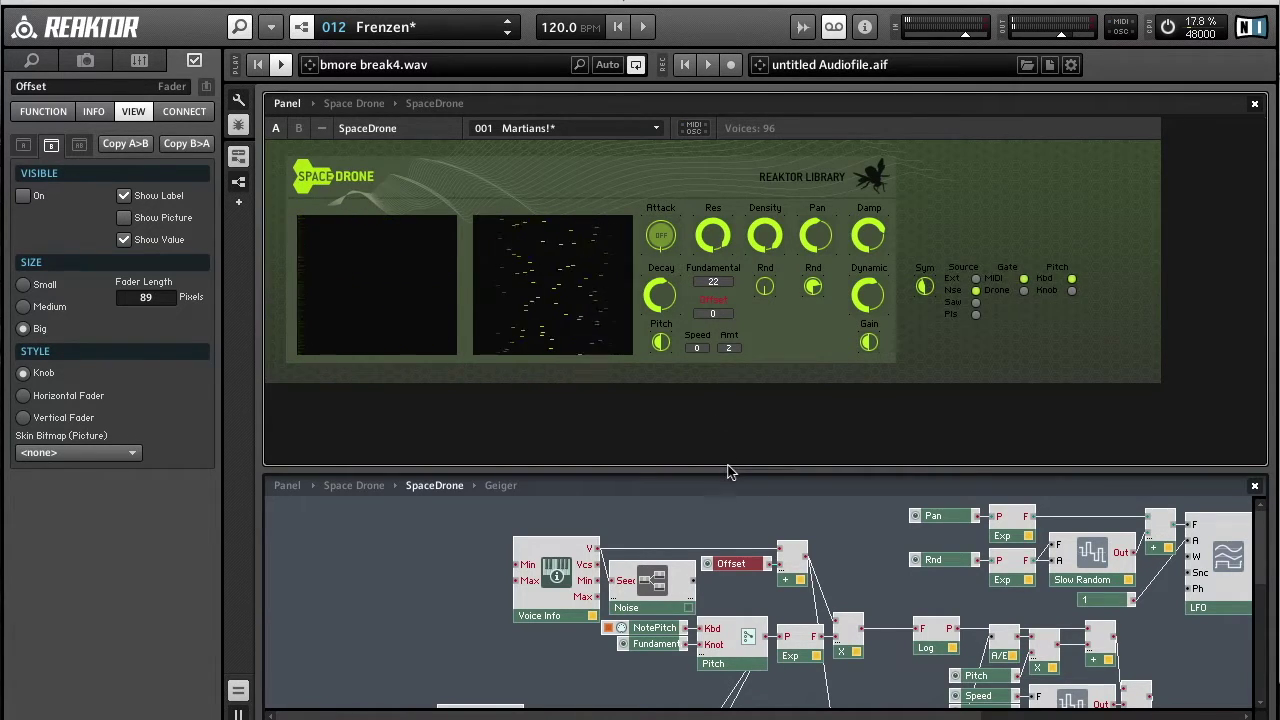
pyautogui.moveTo(728, 467); pyautogui.dragTo(728, 232)
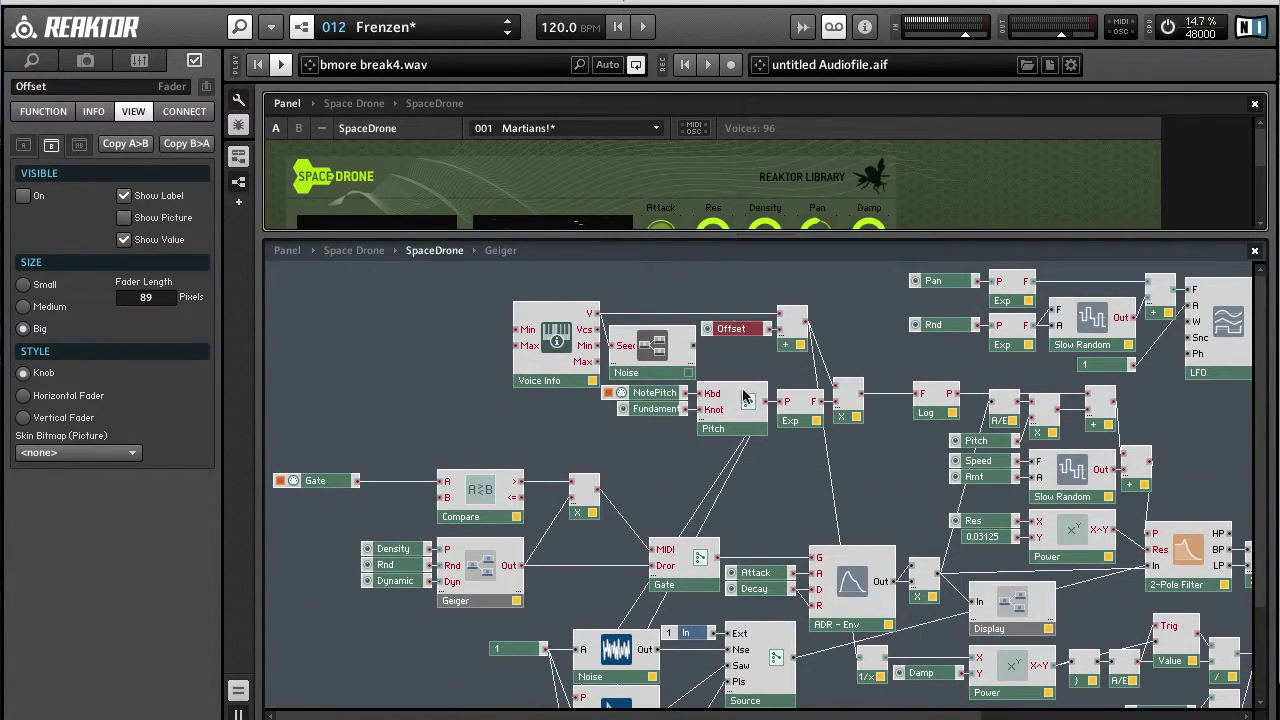
pyautogui.scroll(-3, 757, 505)
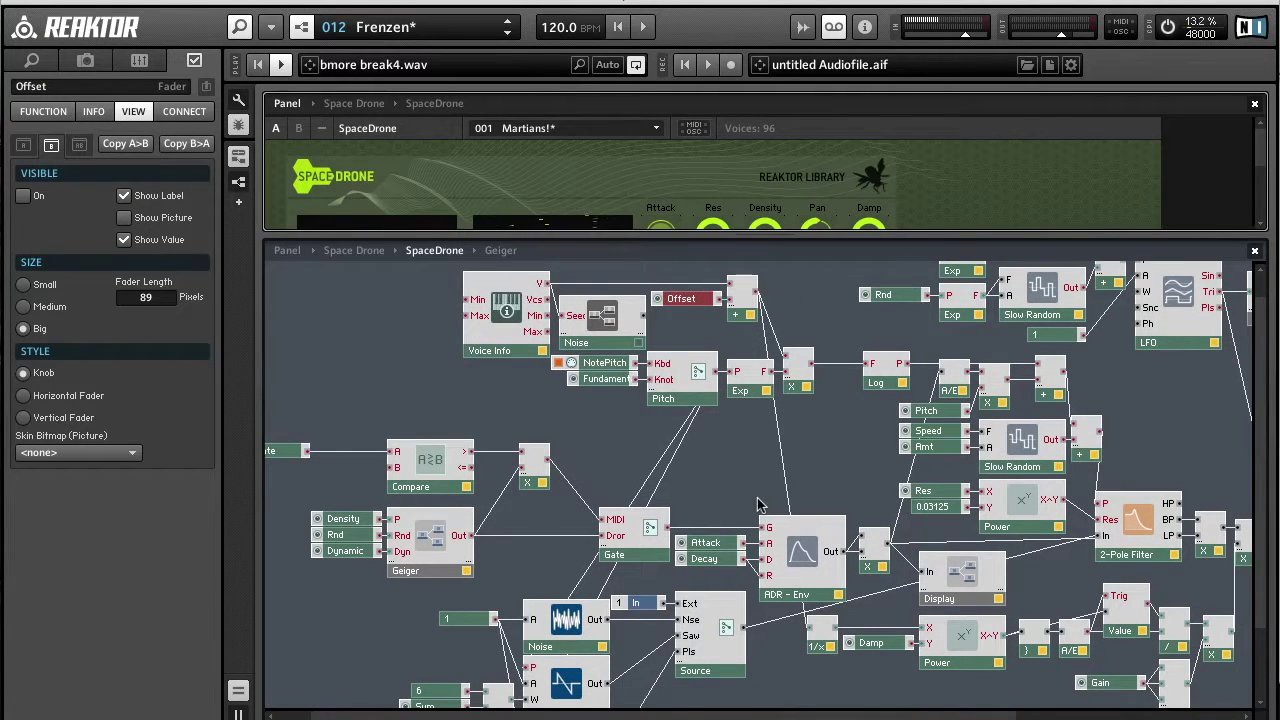
# Enlarge the panel area, adjust the Mix knob on panel view B and return to view A.
pyautogui.moveTo(699, 236); pyautogui.dragTo(700, 452)
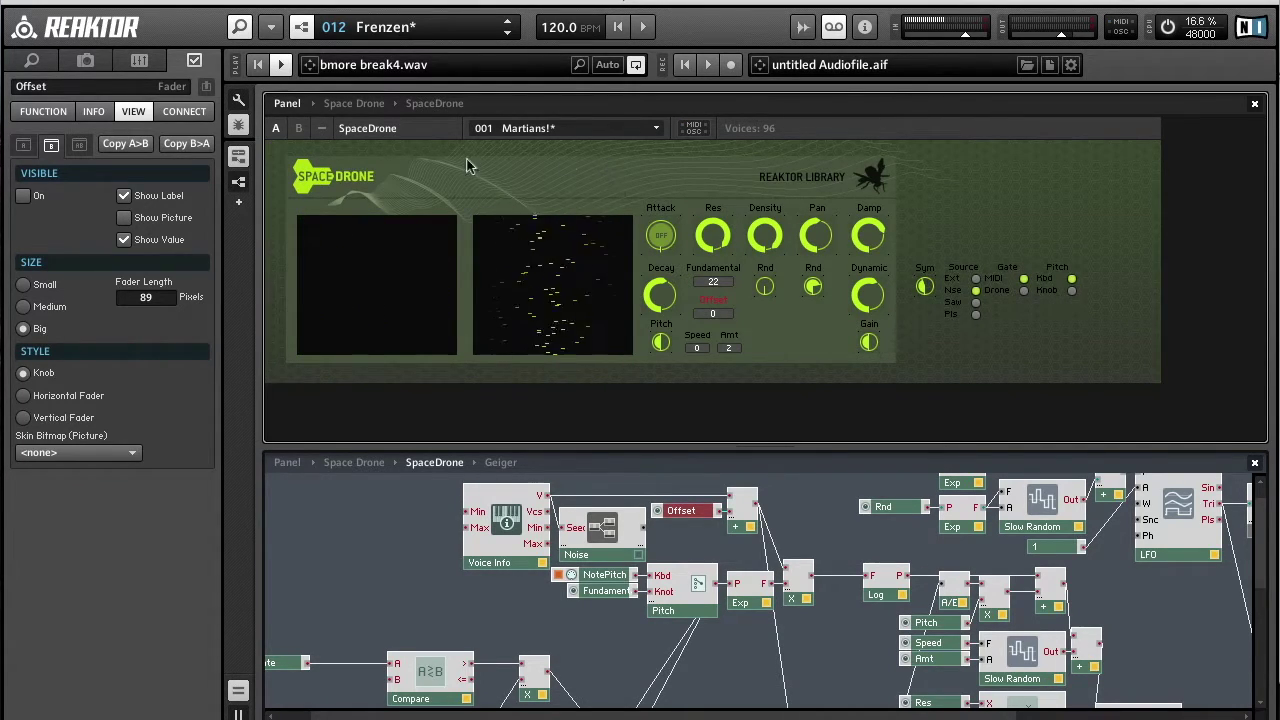
pyautogui.click(298, 129)
pyautogui.click(867, 337)
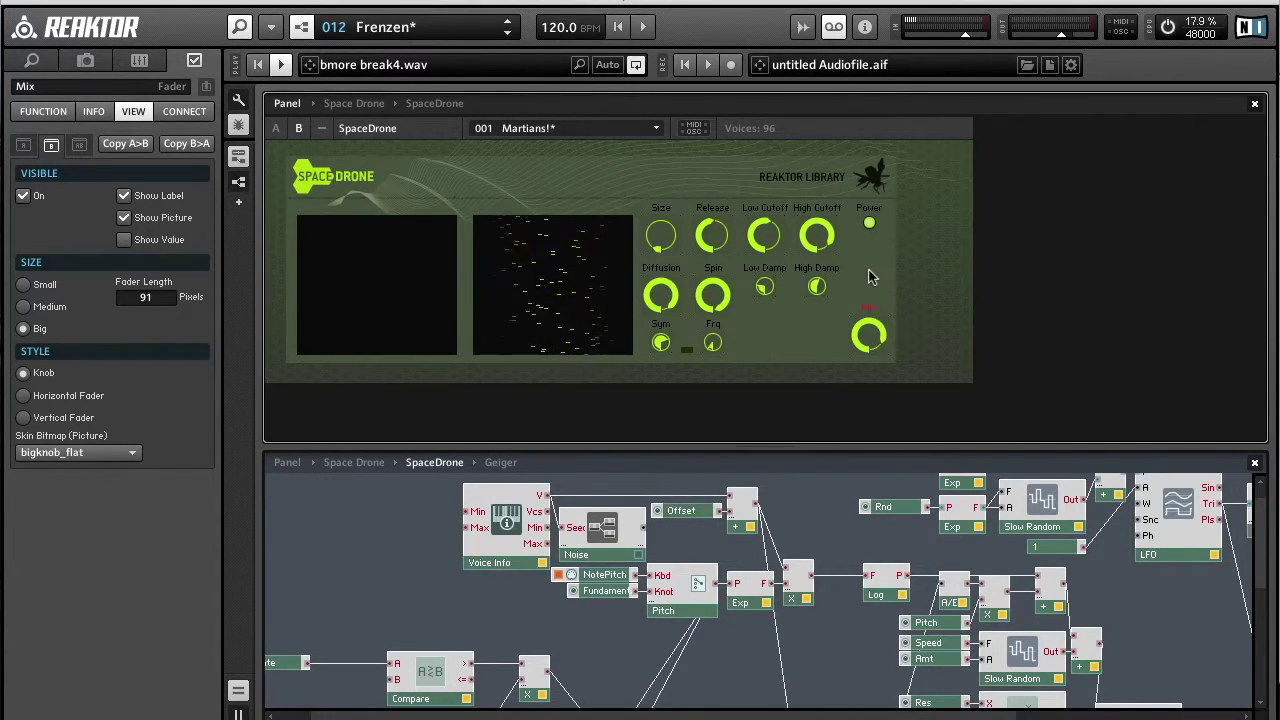
pyautogui.click(276, 128)
# Raise the Attack, Decay, Pan and Damp knobs on the SpaceDrone panel.
pyautogui.click(660, 232)
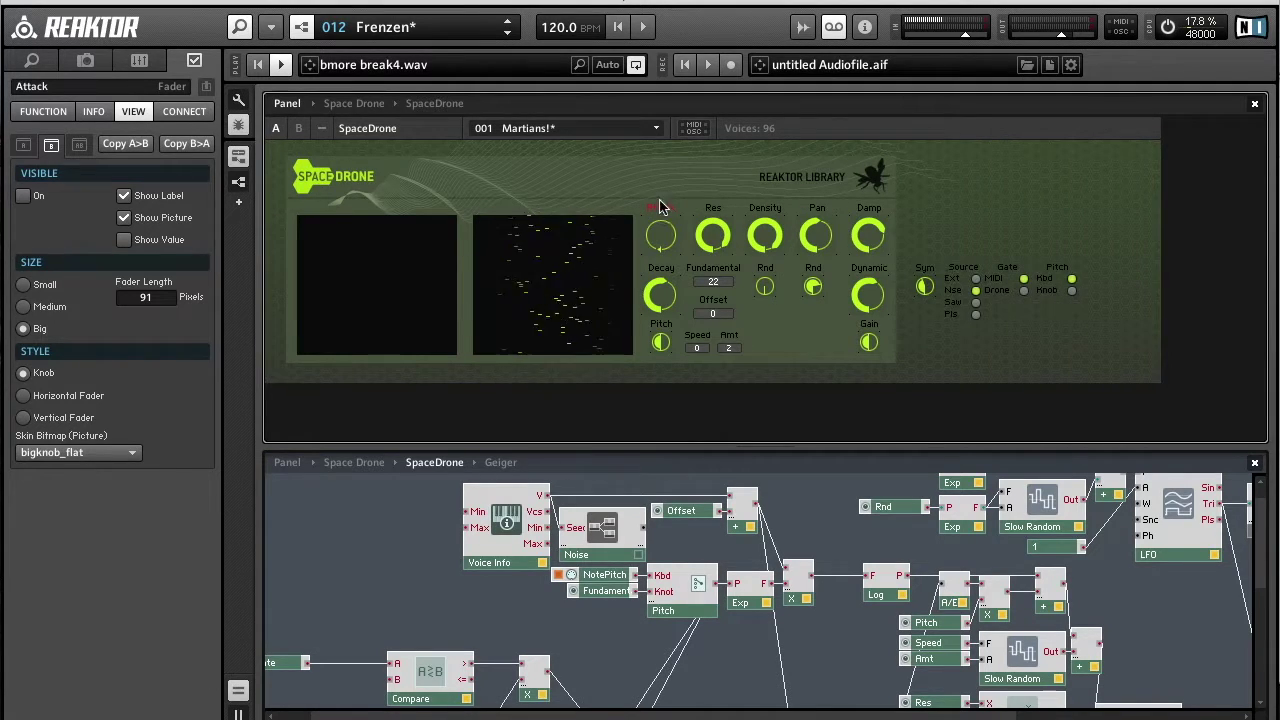
pyautogui.click(660, 295)
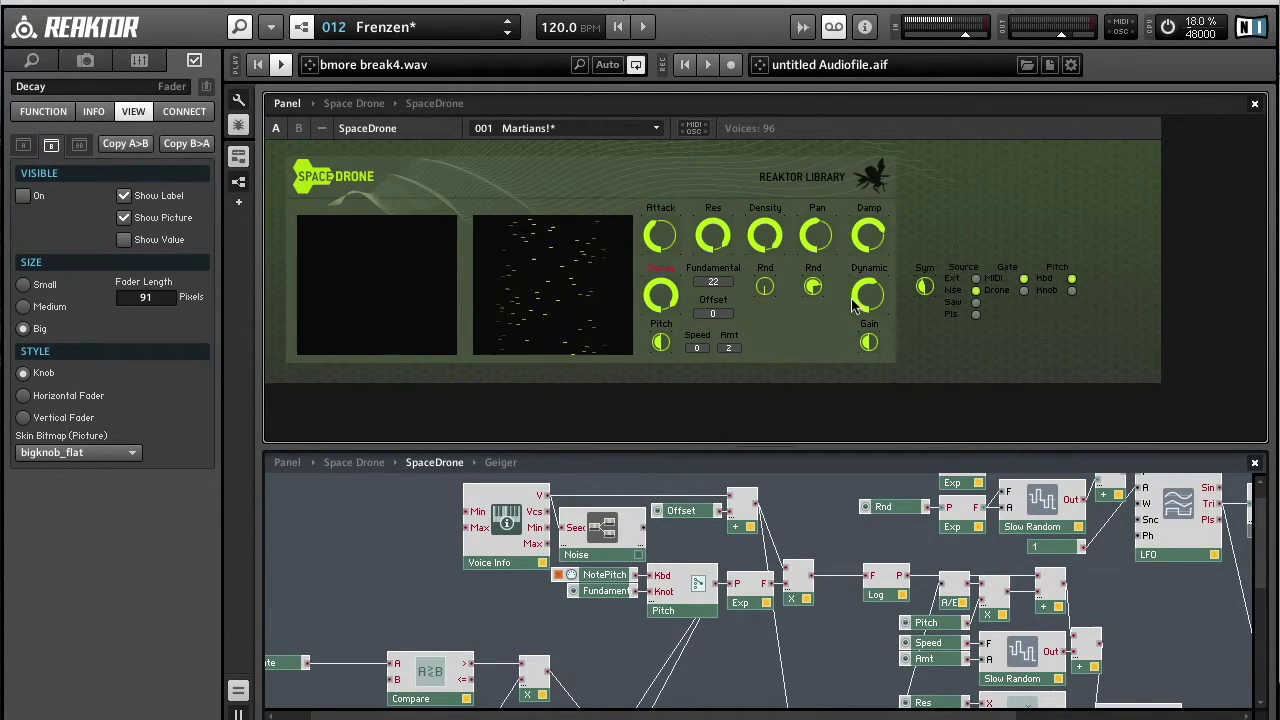
pyautogui.click(868, 240)
pyautogui.click(818, 238)
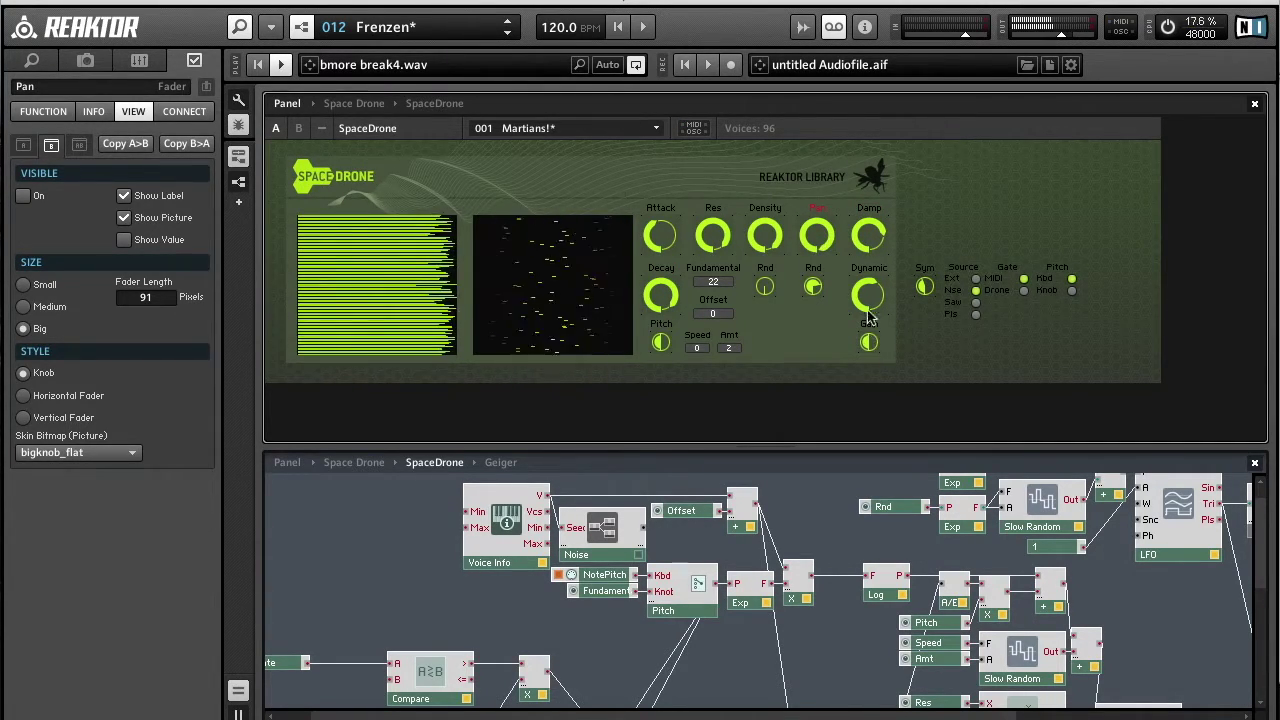
pyautogui.click(870, 237)
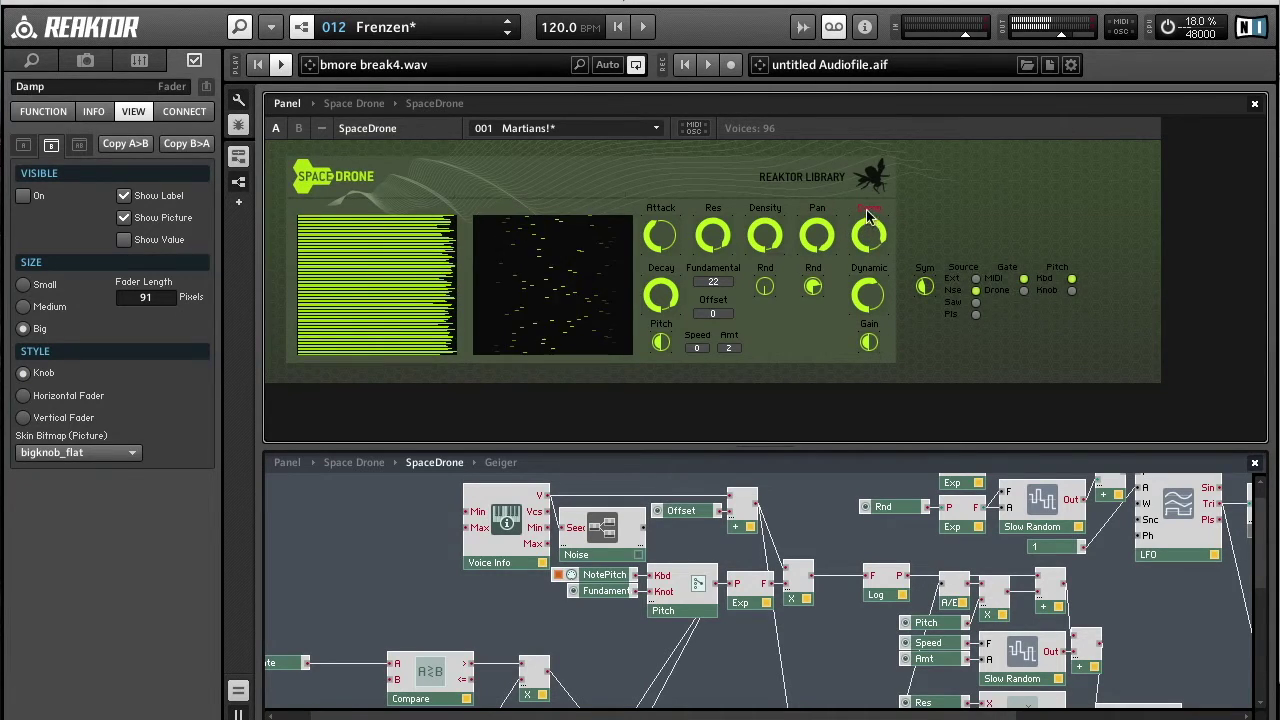
# Adjust the Dynamic knob, lower Density and raise the Rnd knob beneath it to about halfway.
pyautogui.click(868, 292)
pyautogui.click(765, 237)
pyautogui.click(767, 292)
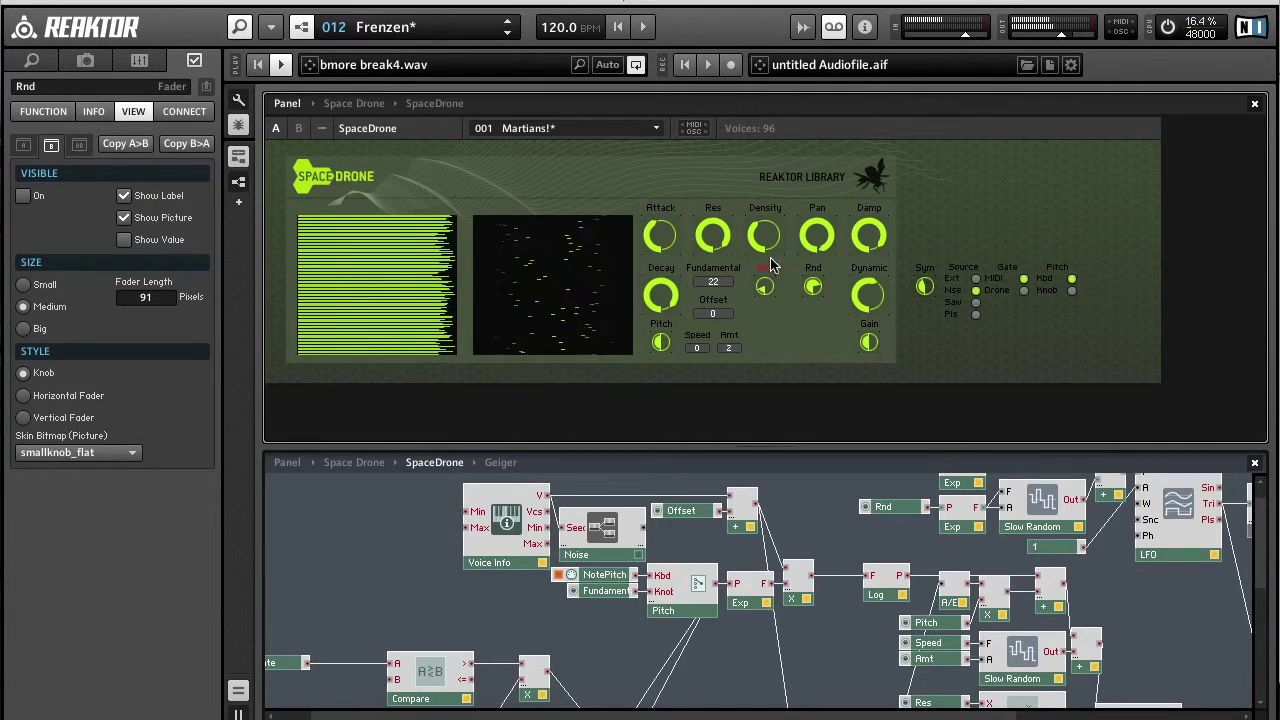
# Set Speed to 1.4, keep Amt at 2 and turn Gain down to its minimum.
pyautogui.click(697, 343)
pyautogui.click(729, 347)
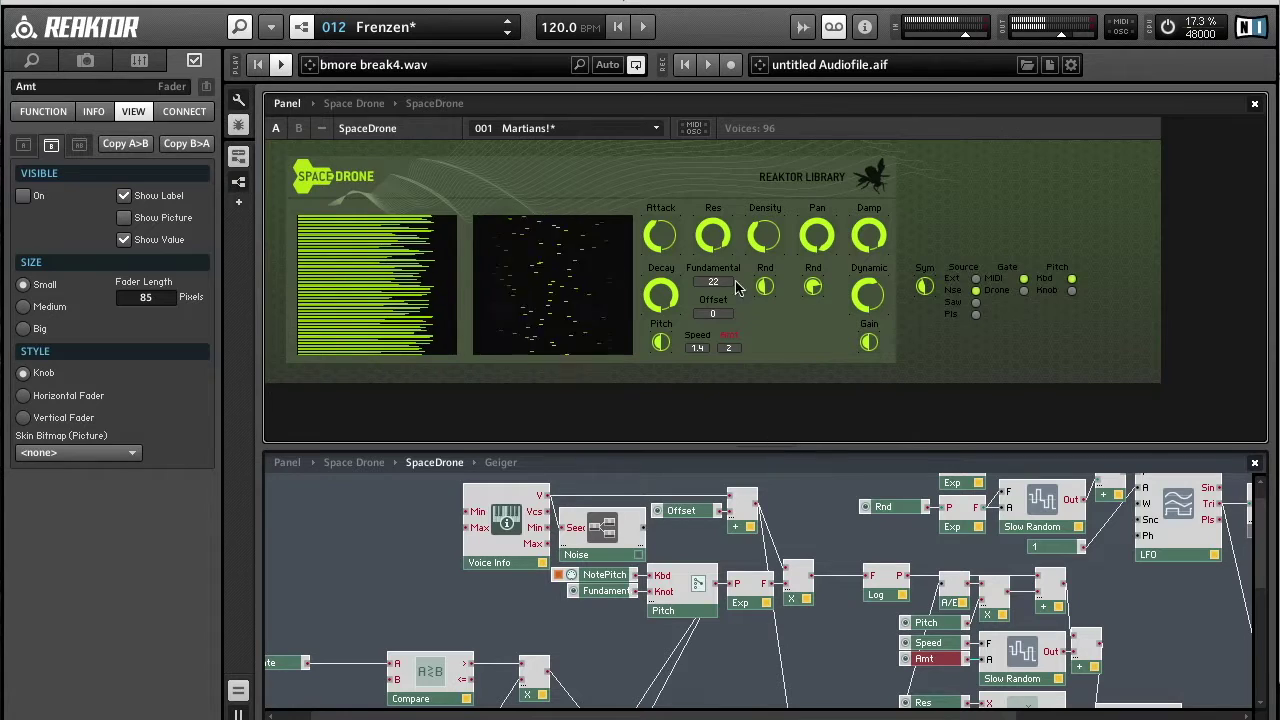
pyautogui.click(869, 344)
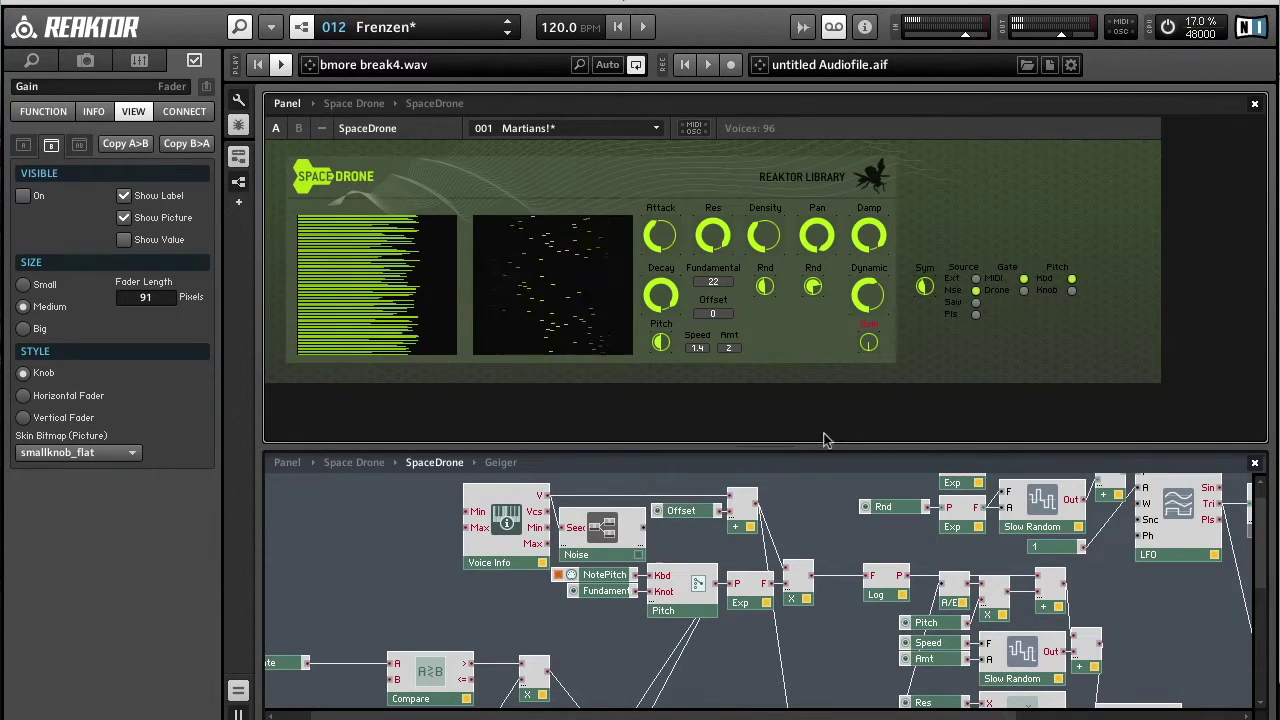
# Enlarge the structure area, clear the module selection and examine the section from the LFO and 2-Pole Filter to the Stereo Mixer.
pyautogui.moveTo(808, 443); pyautogui.dragTo(798, 140)
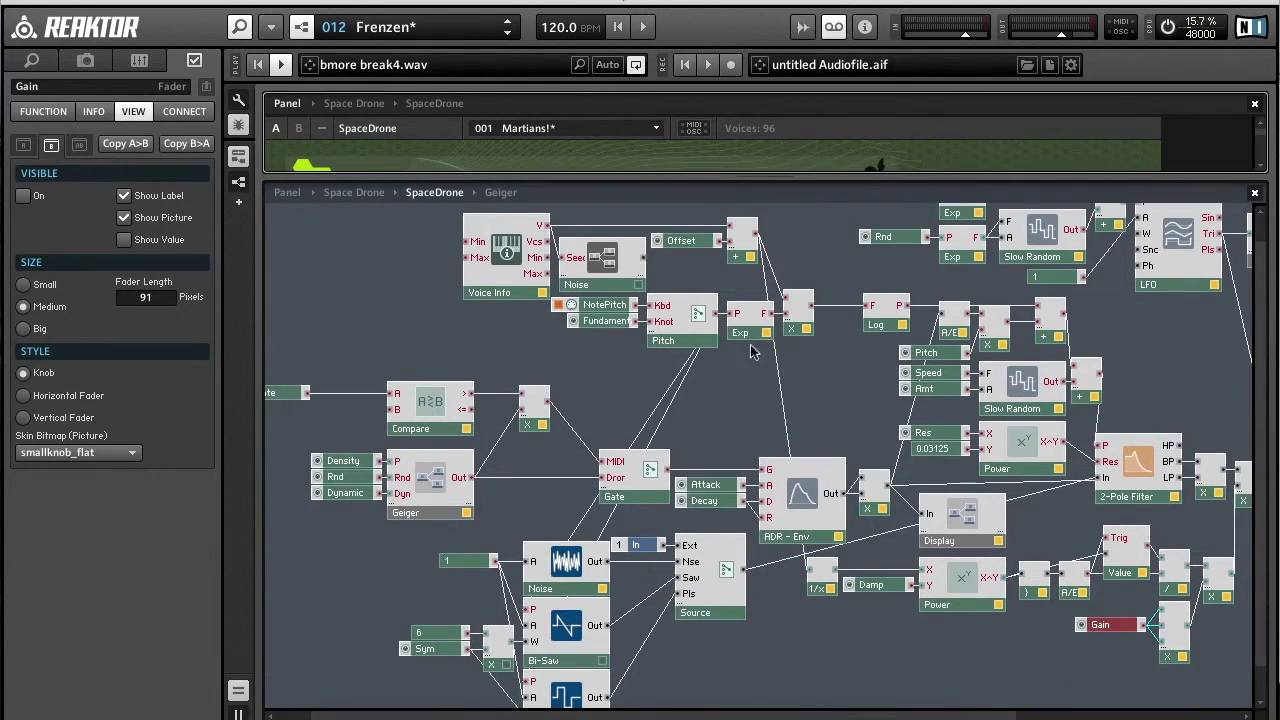
pyautogui.click(752, 400)
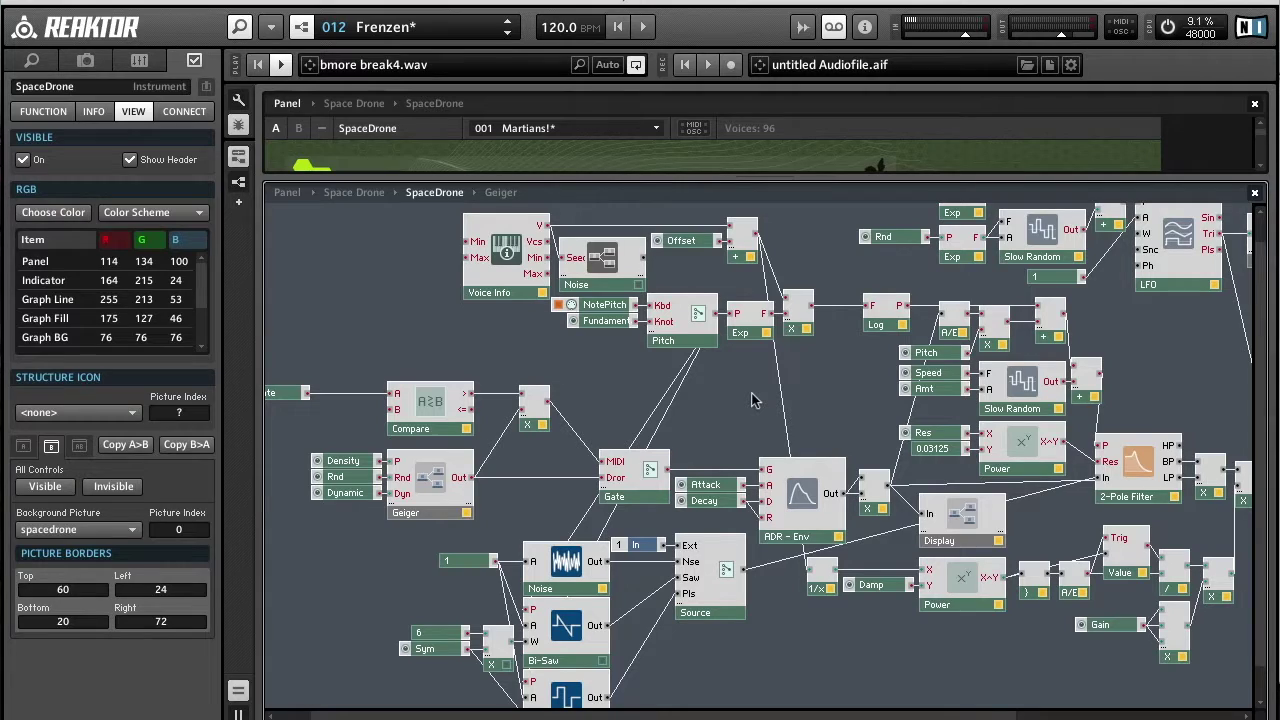
pyautogui.hscroll(5, 753, 400)
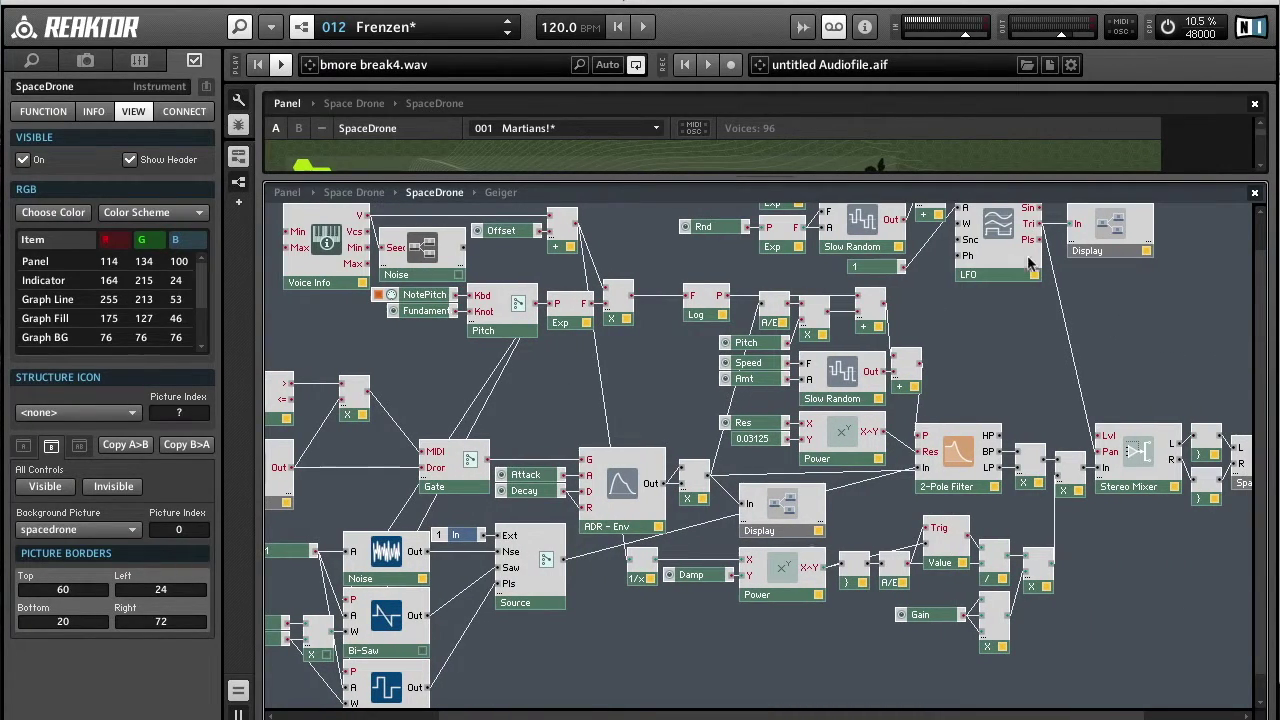